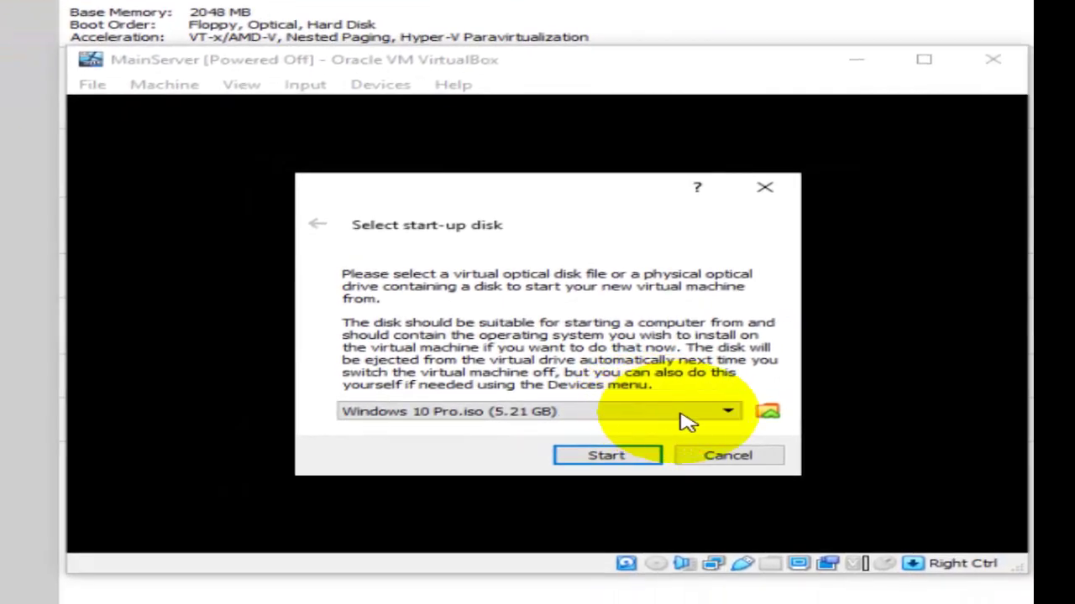
Boot MainServer from the Server 2019.iso start-up disk.
left_click(690, 415)
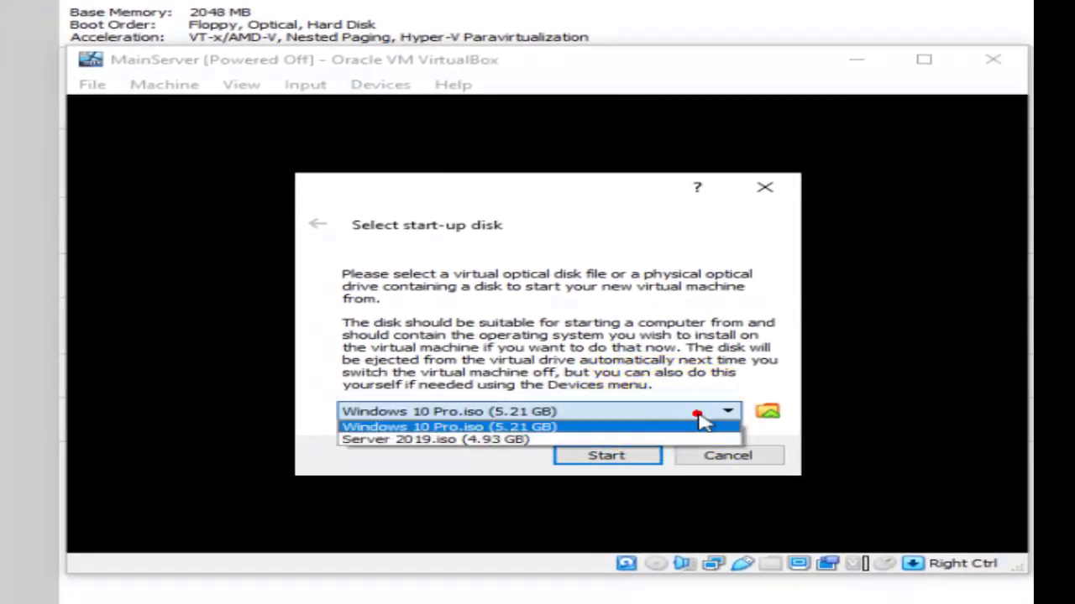
left_click(507, 441)
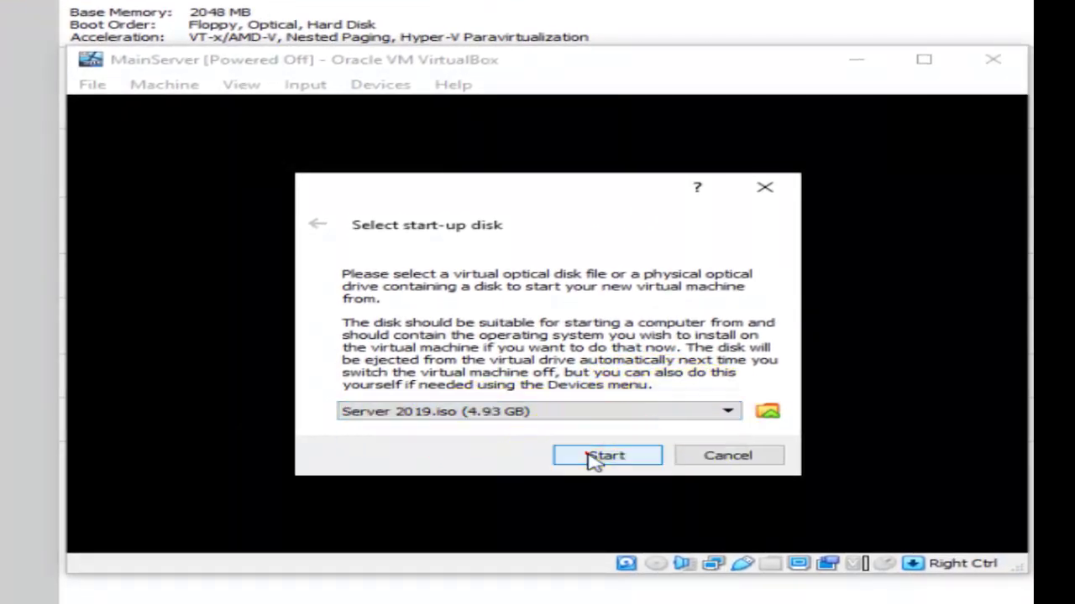
left_click(591, 455)
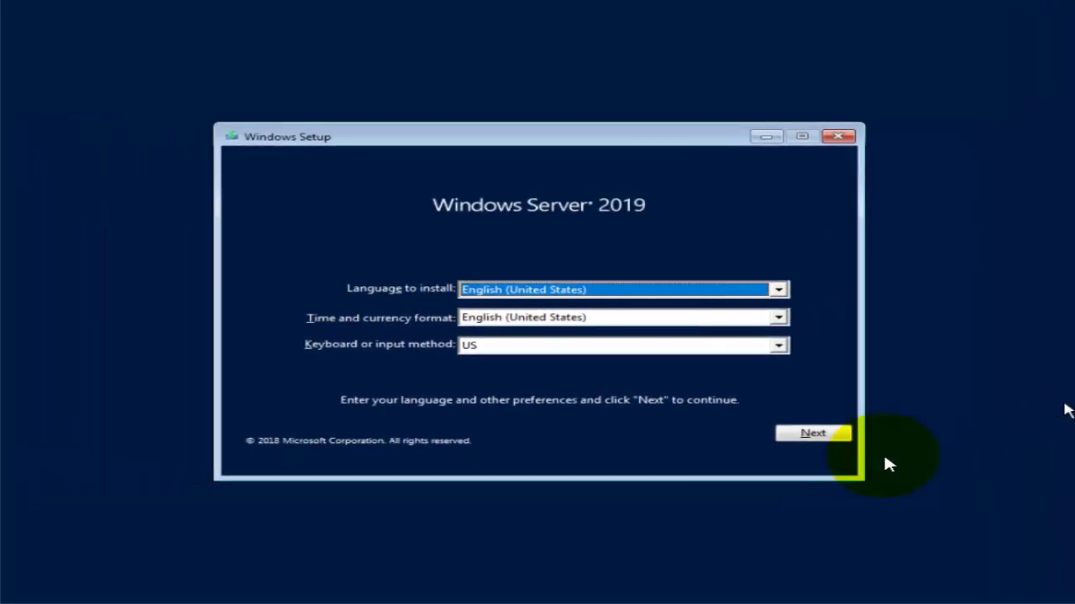
Install Windows Server 2019 Datacenter (Desktop Experience) as a custom install onto Drive 0.
left_click(829, 435)
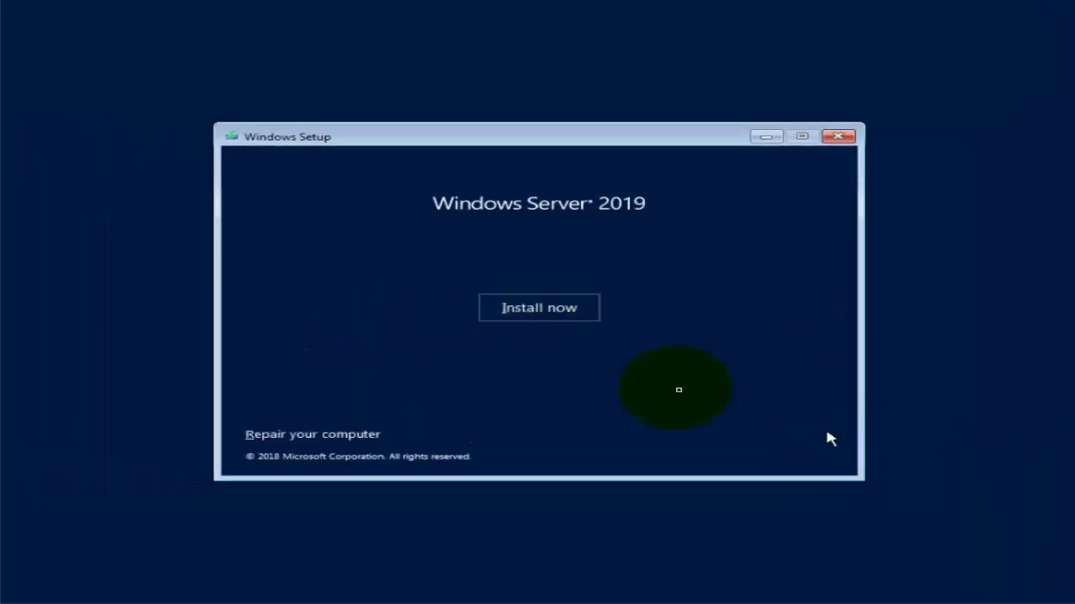
left_click(561, 313)
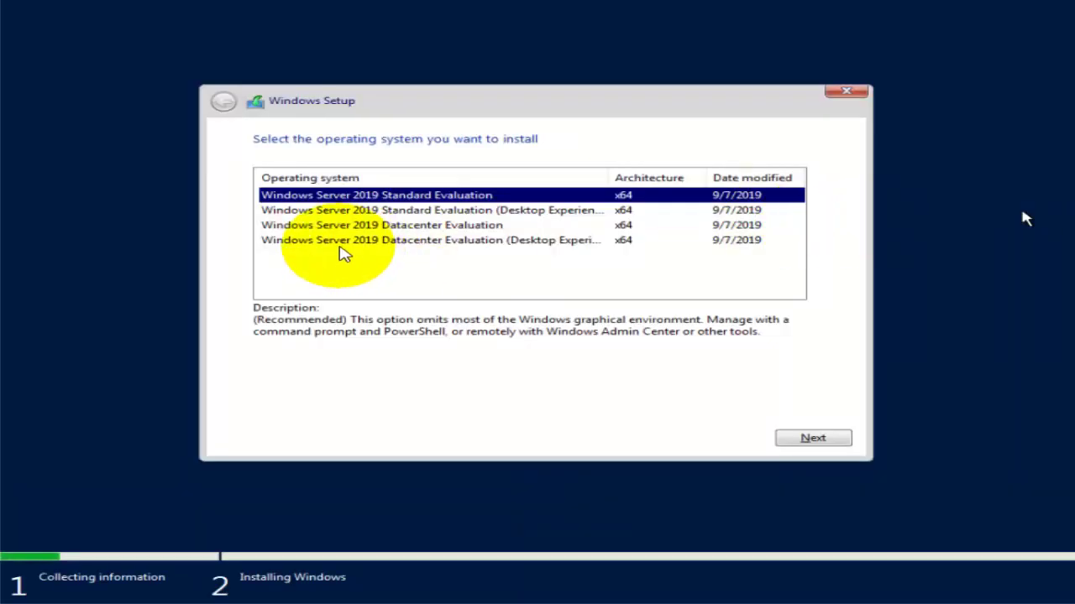
left_click(341, 242)
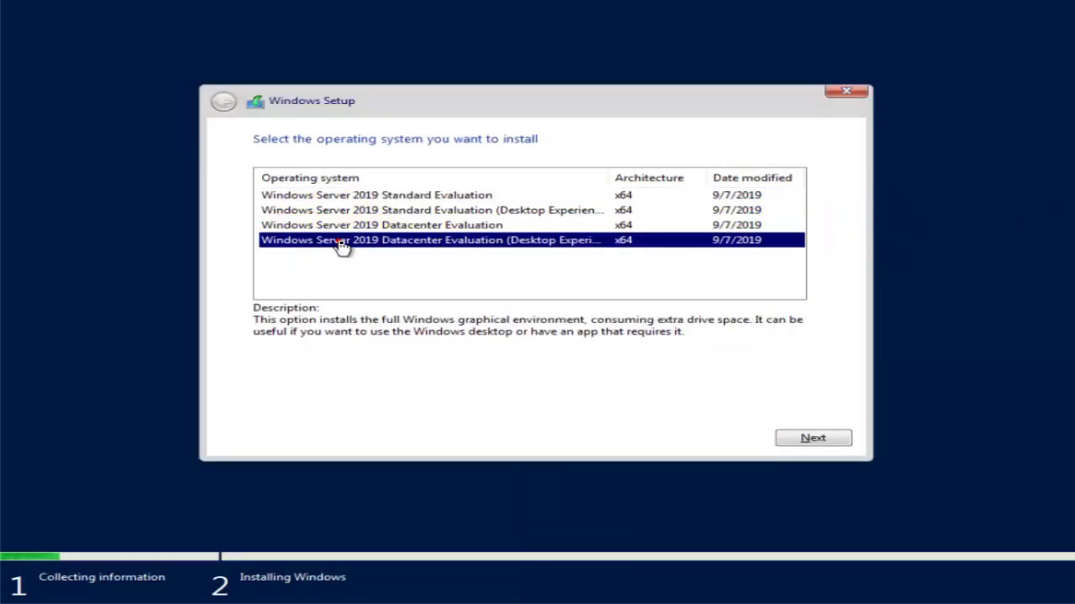
left_click(815, 438)
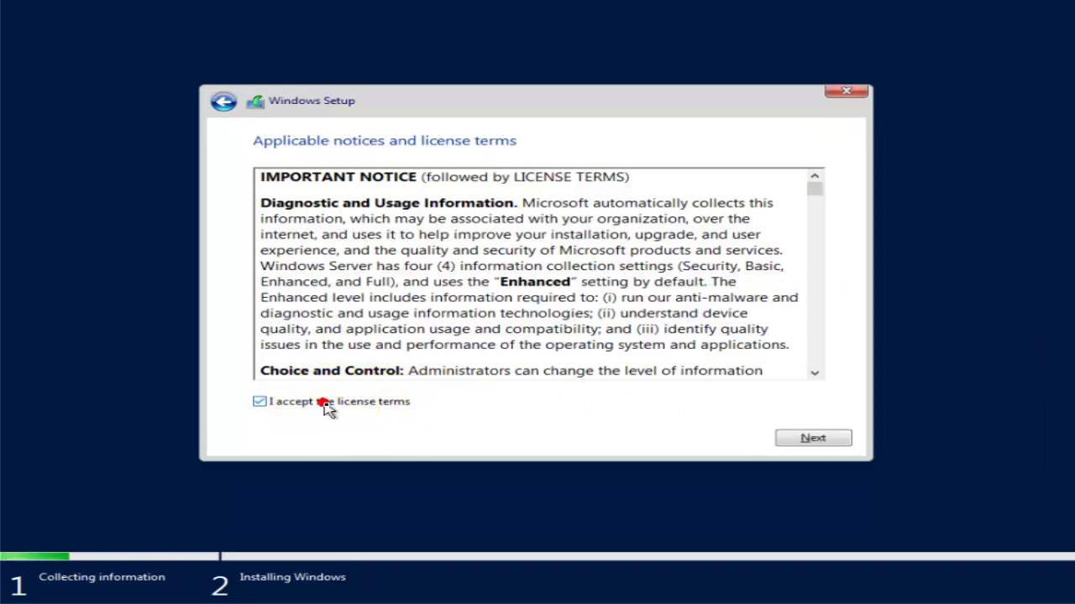
left_click(798, 445)
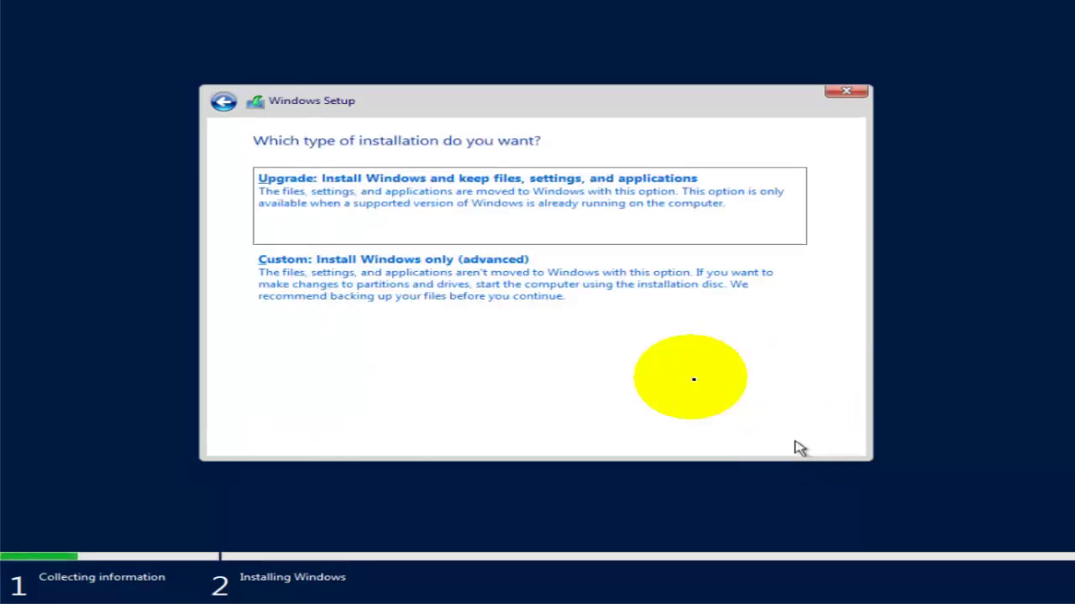
left_click(601, 310)
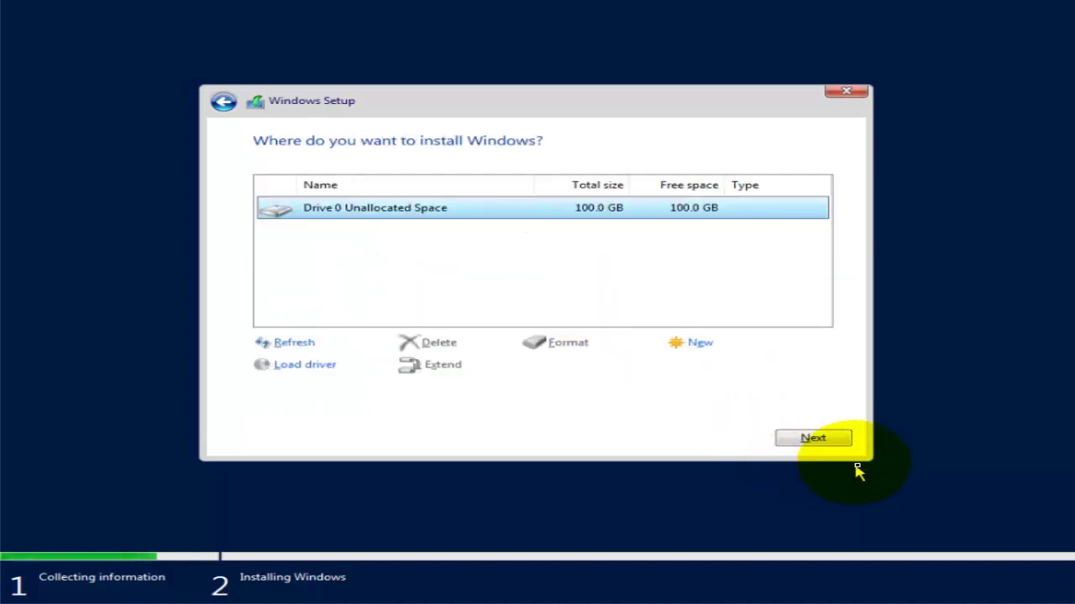
left_click(827, 439)
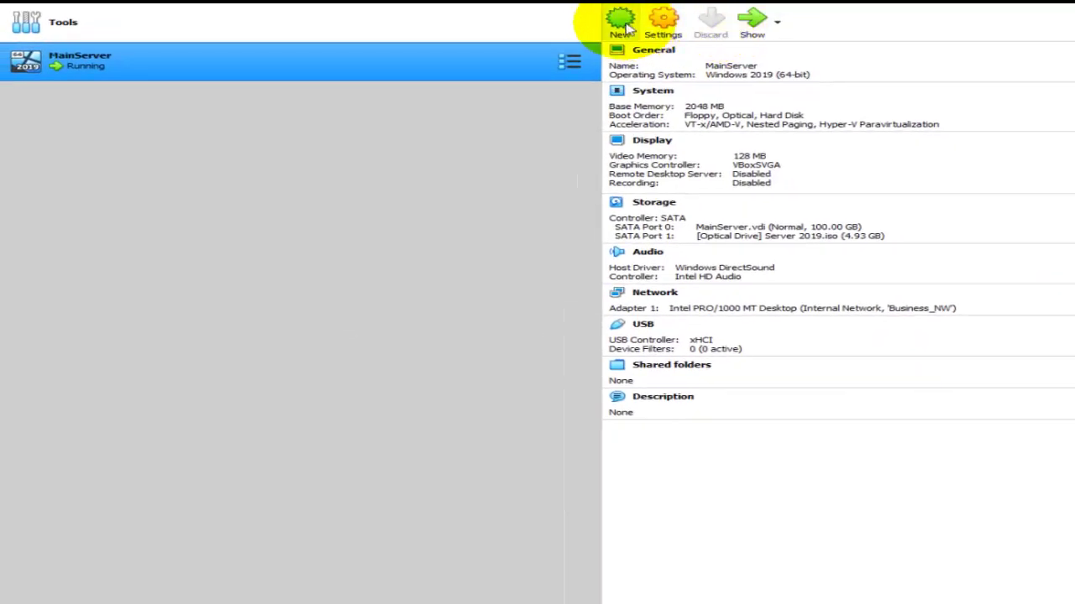
Start a new machine named ExchangeServer and choose Windows 2019 (64-bit) as its version.
left_click(618, 21)
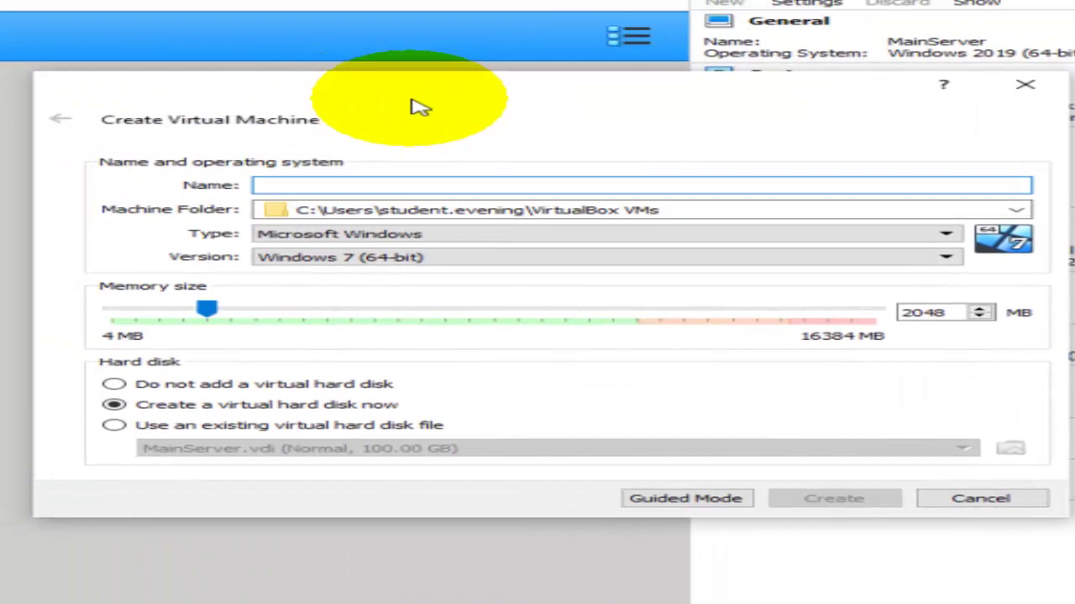
type("ExchangeServer")
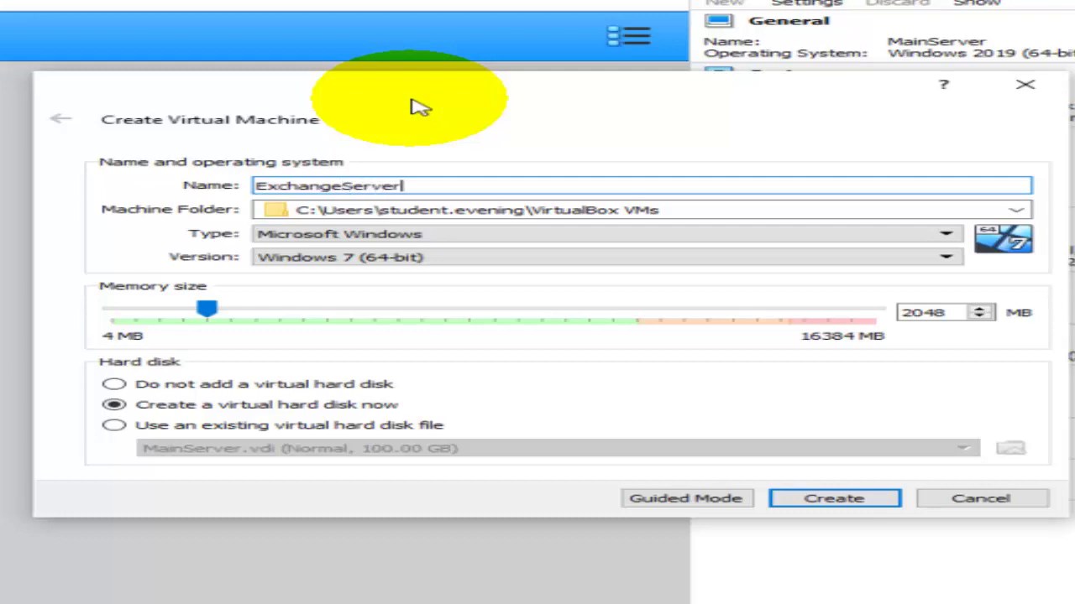
left_click(718, 259)
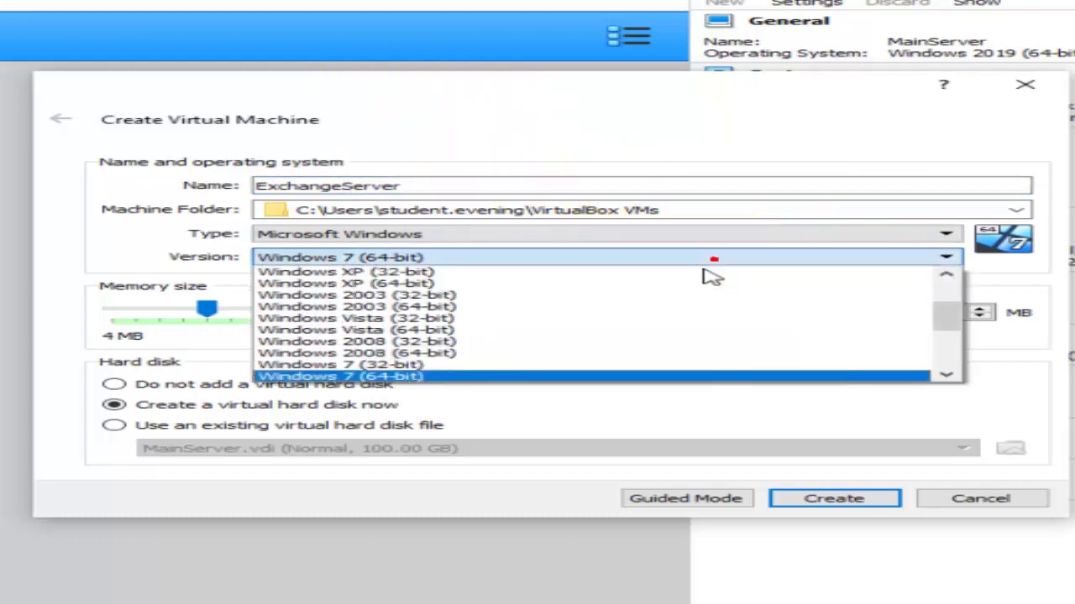
scroll(679, 358, "down", 5)
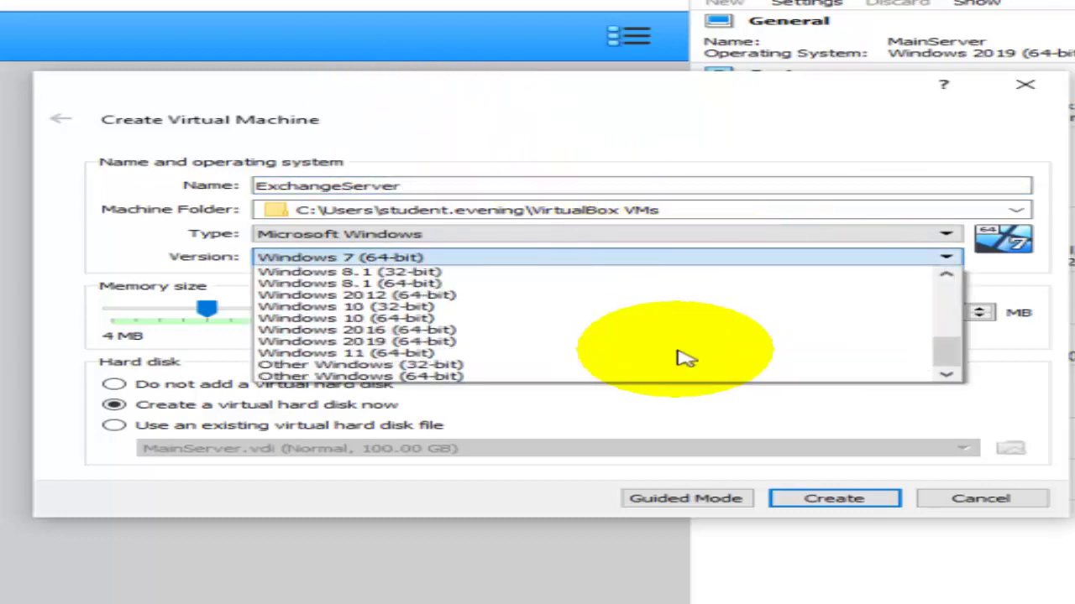
left_click(504, 342)
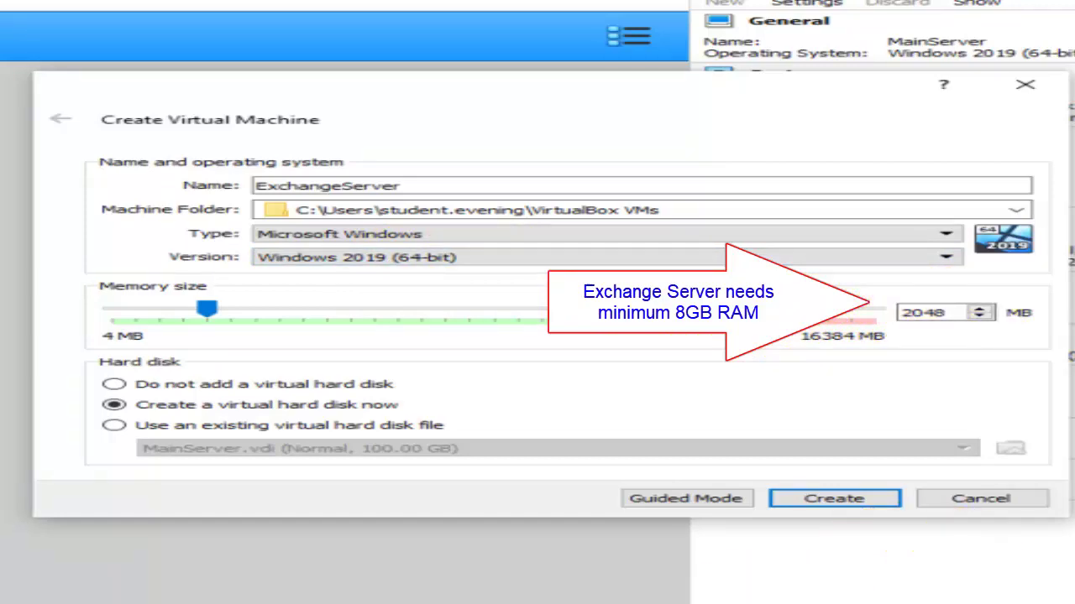
Launch Calculator, compute 1024 × 8, and select the 8,192 result.
key("super")
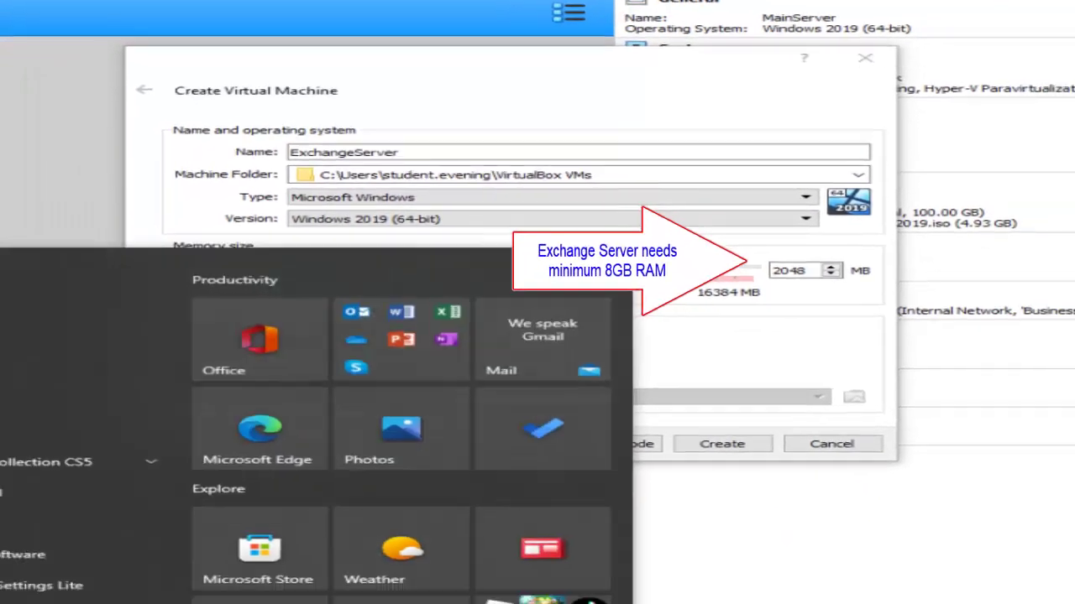
type("cal")
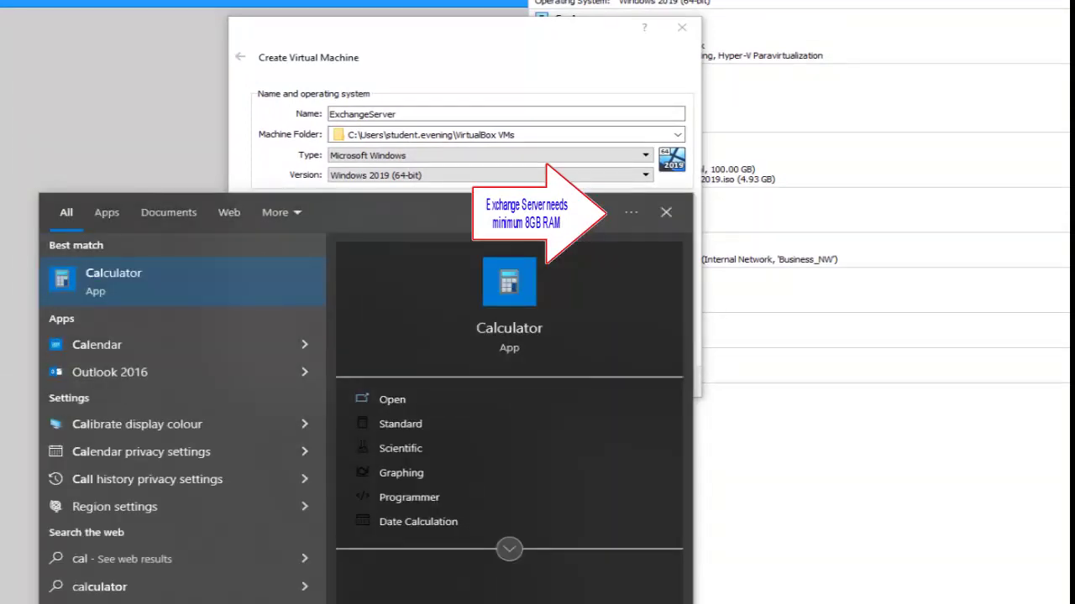
left_click(204, 286)
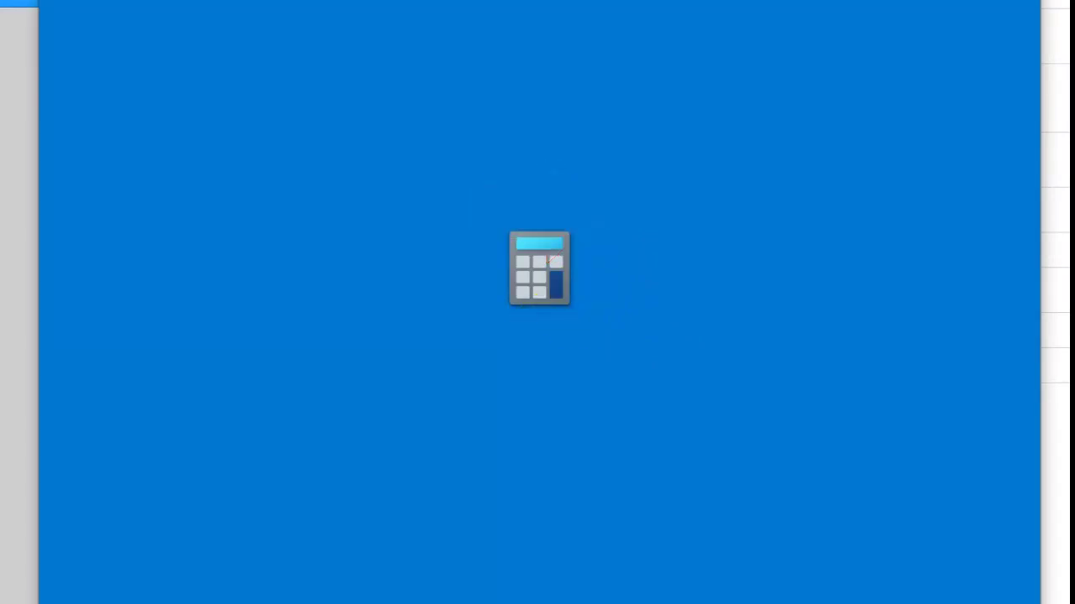
type("1024")
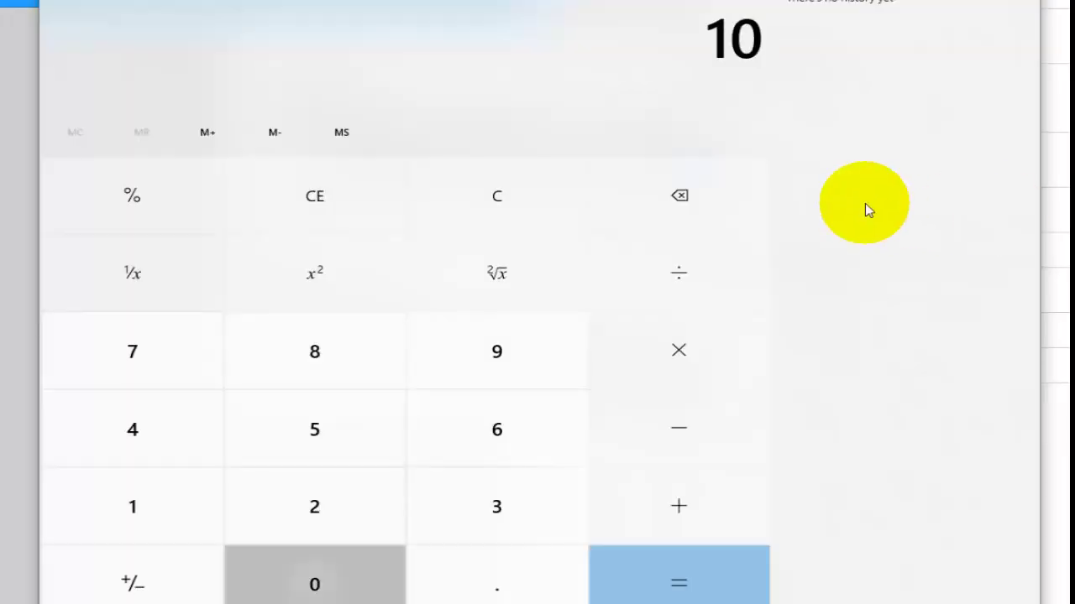
key("asterisk")
type("8")
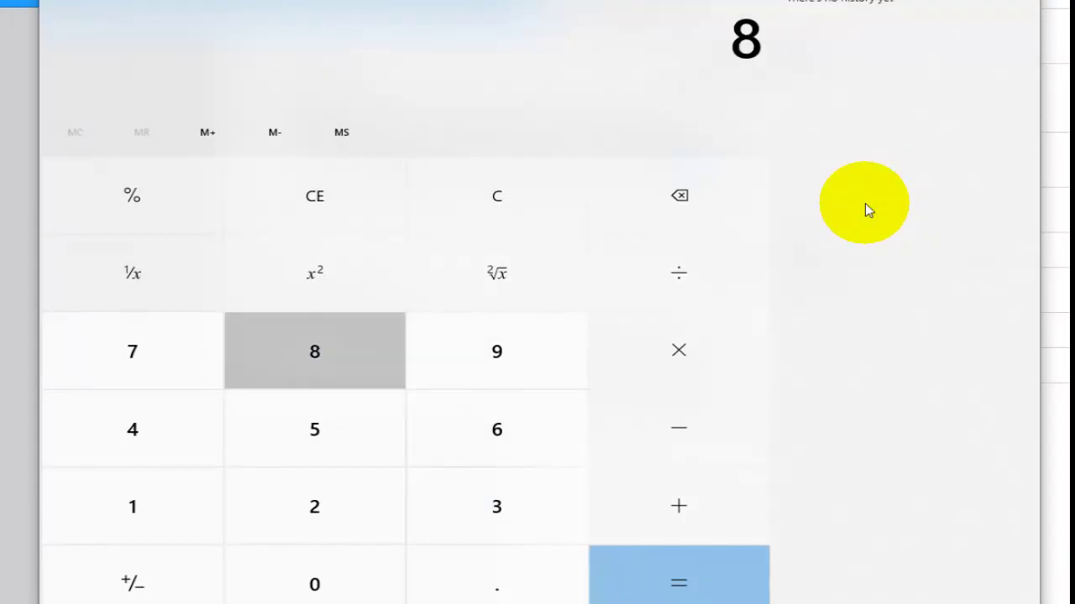
key("Return")
left_click_drag(750, 115, 566, 137)
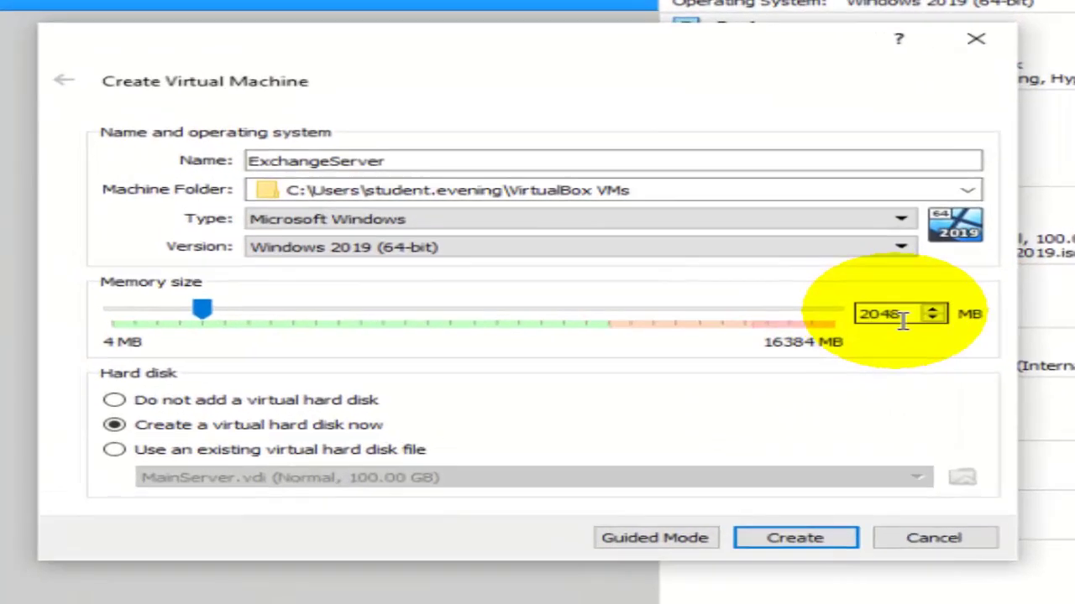
Set memory to 8192 MB, size the ExchangeServer.vdi disk at 250.00 GB, and create the VM.
left_click(588, 367)
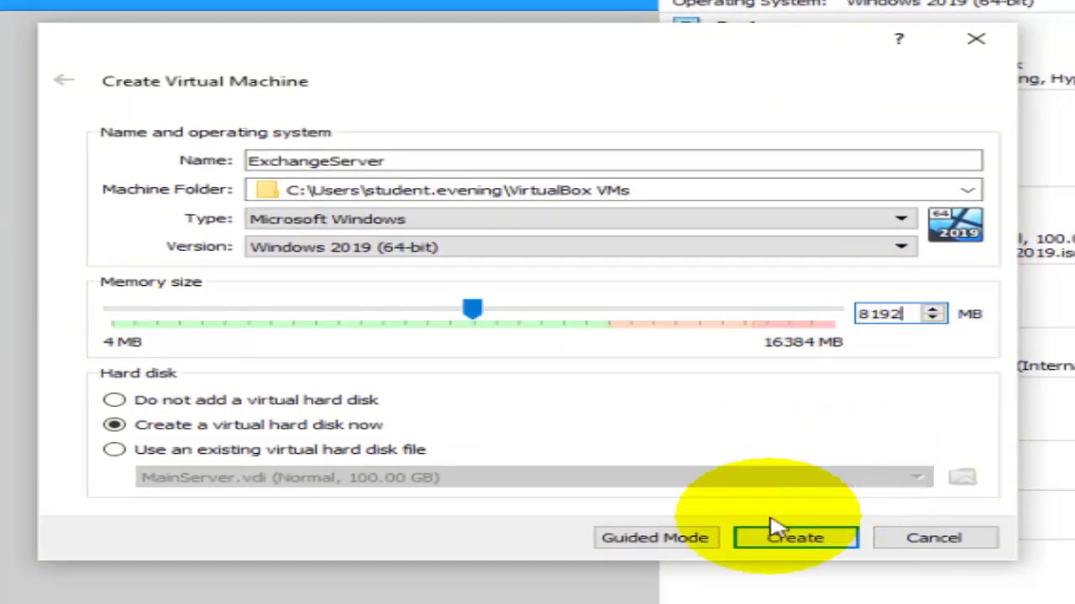
left_click(788, 539)
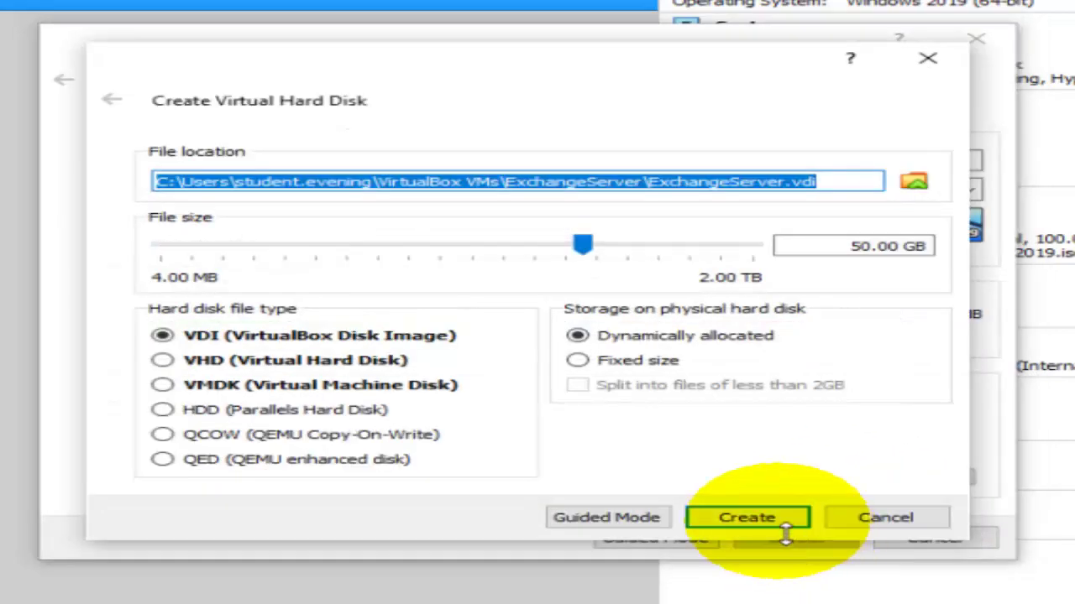
left_click(865, 250)
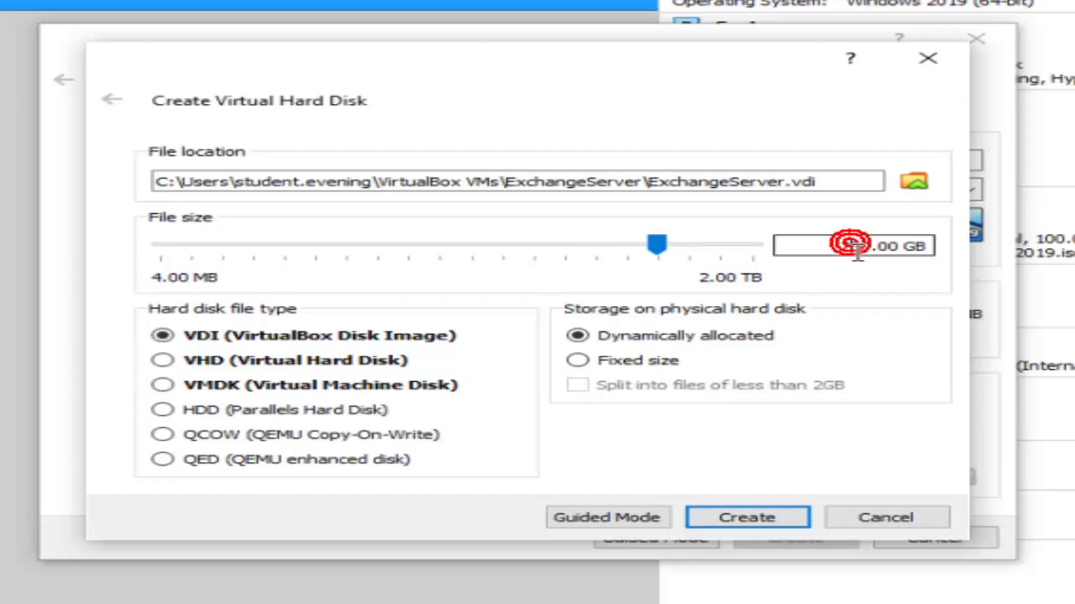
type("2")
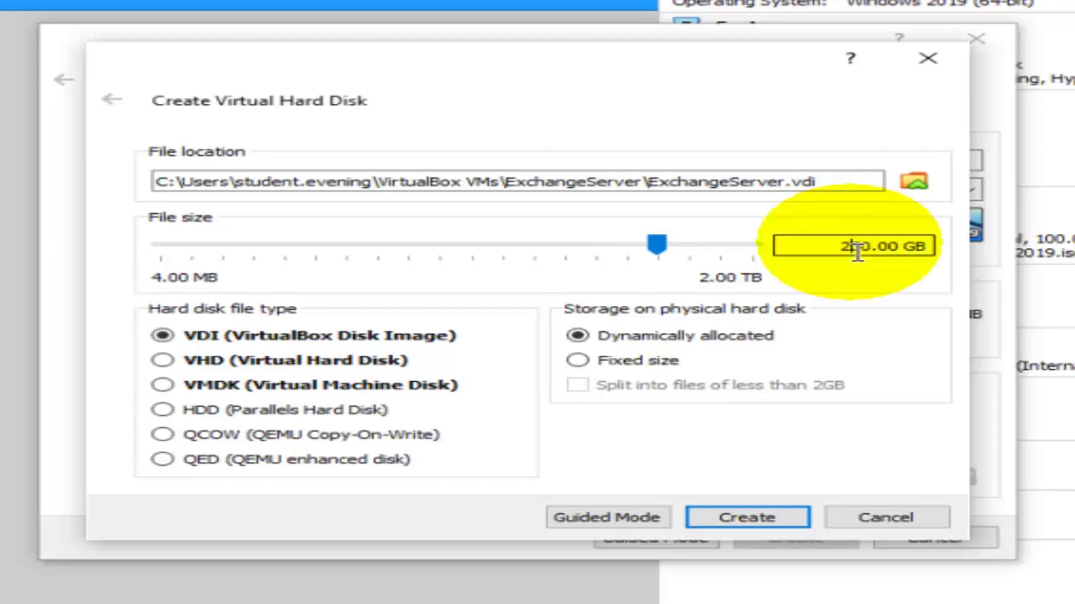
left_click(772, 521)
left_click(767, 523)
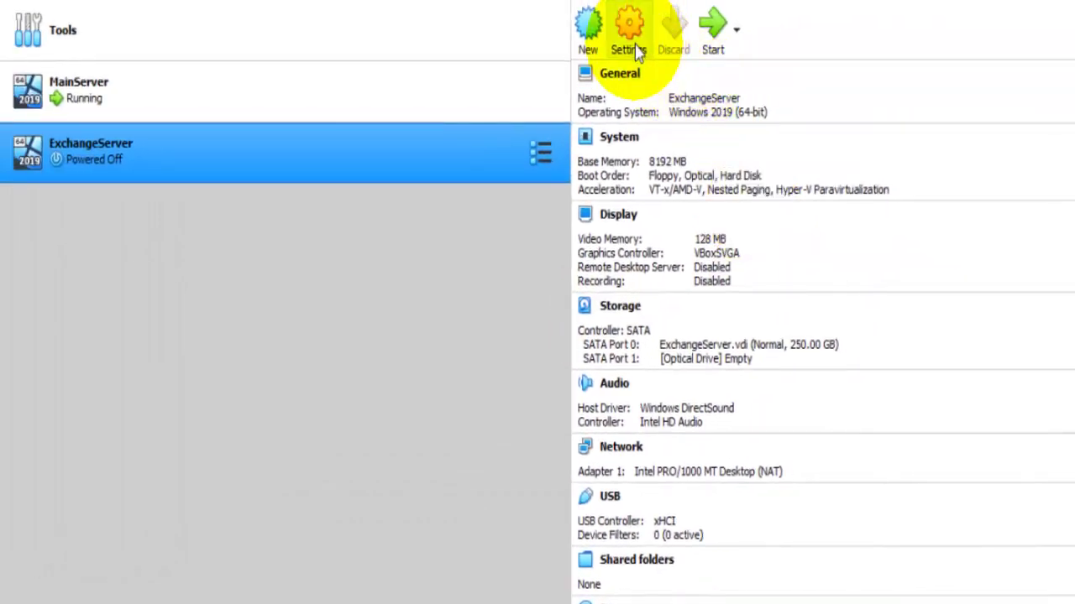
Attach ExchangeServer's network adapter 1 to the Internal Network.
left_click(638, 52)
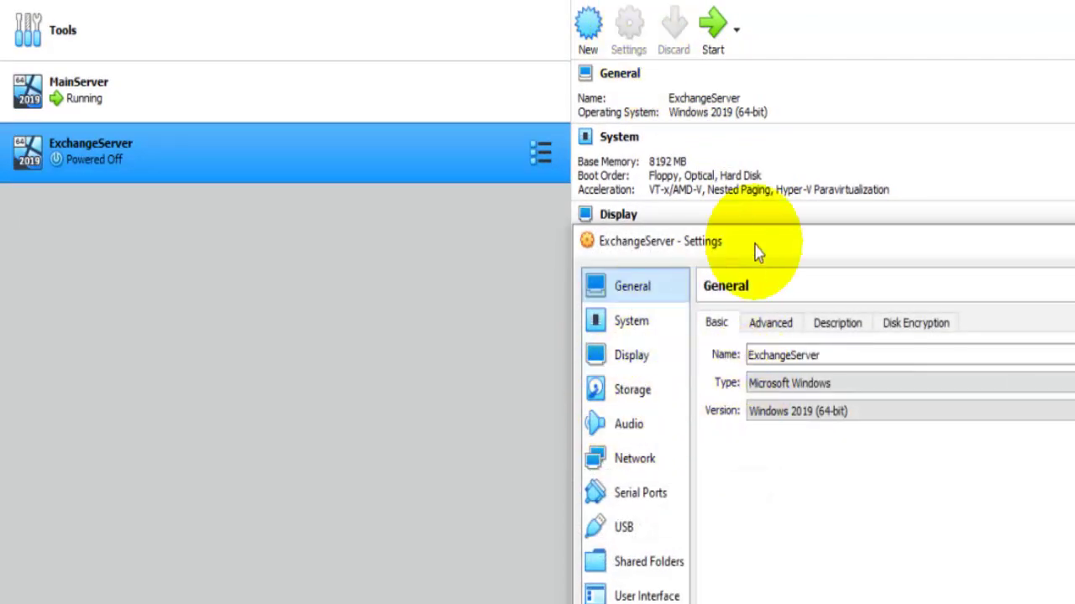
left_click_drag(786, 252, 458, 120)
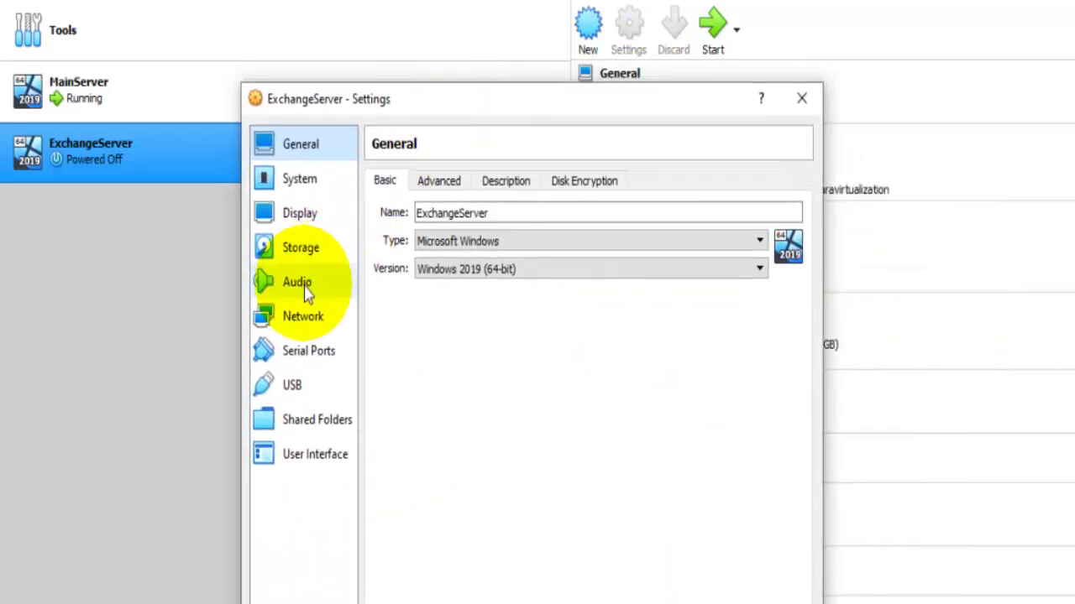
left_click(334, 319)
left_click(535, 242)
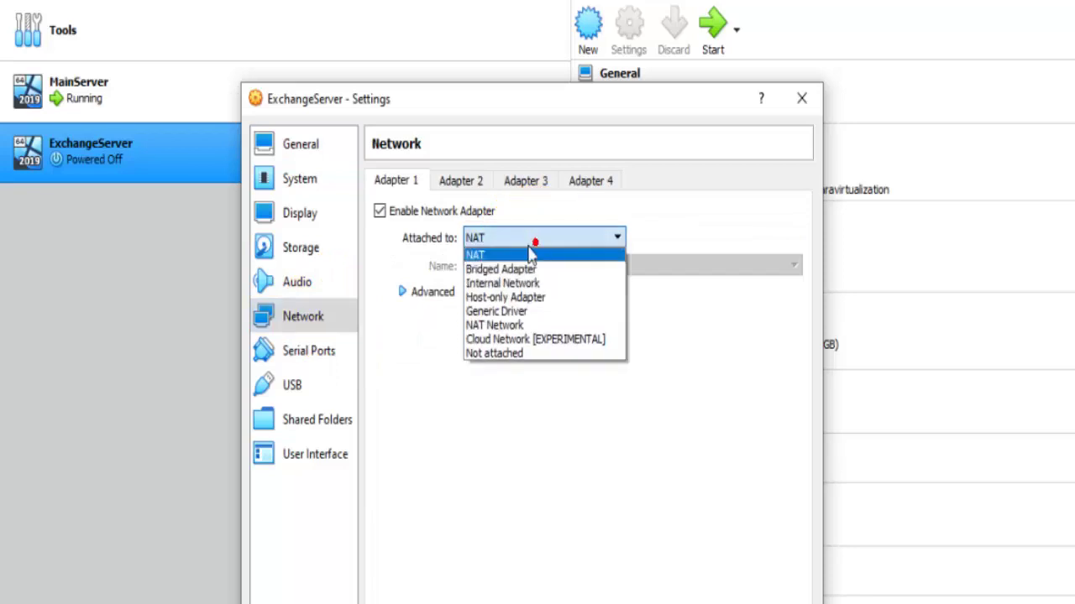
left_click(504, 283)
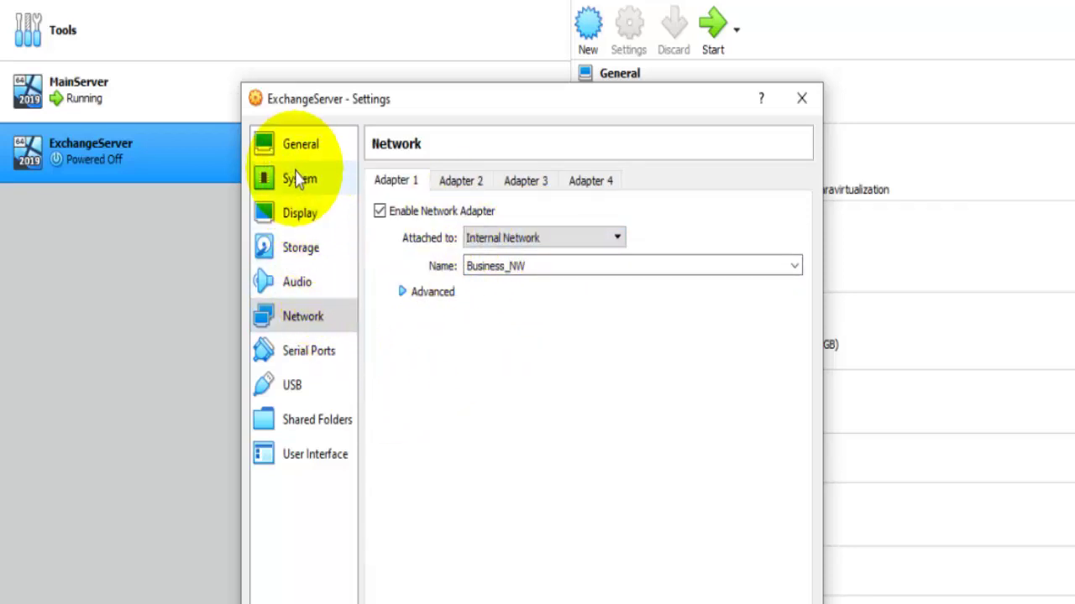
Raise ExchangeServer's processor count to 3 and save the settings.
left_click(299, 180)
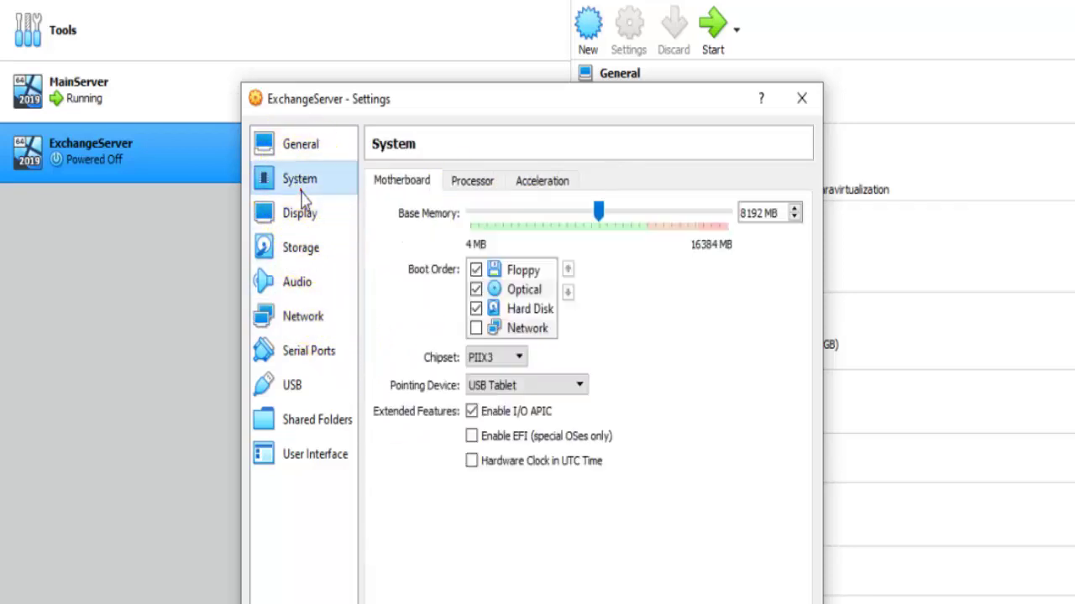
left_click(485, 190)
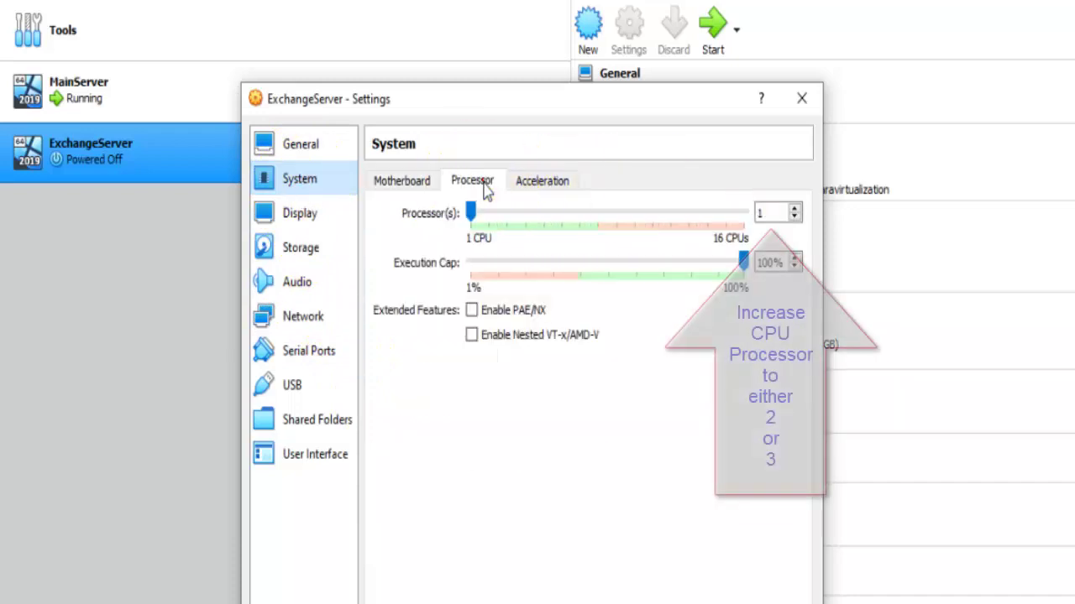
left_click(794, 209)
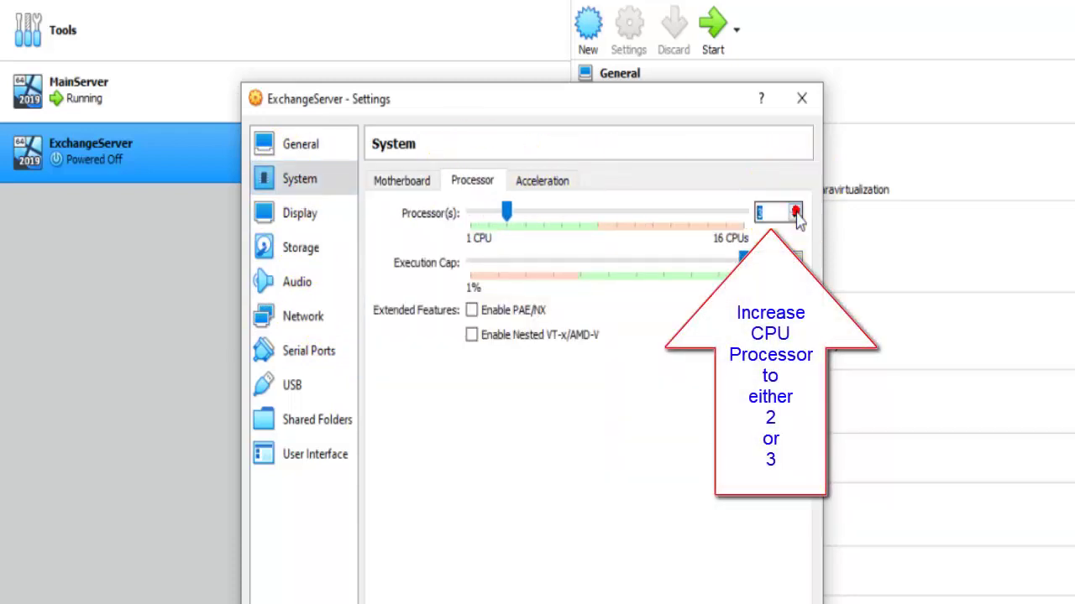
left_click(705, 583)
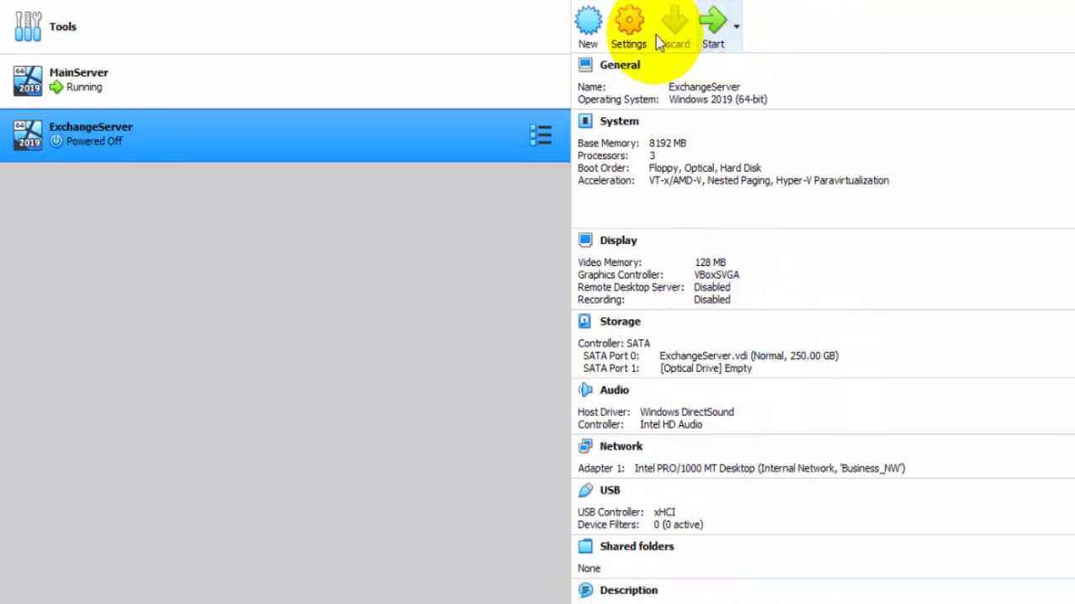
left_click(710, 27)
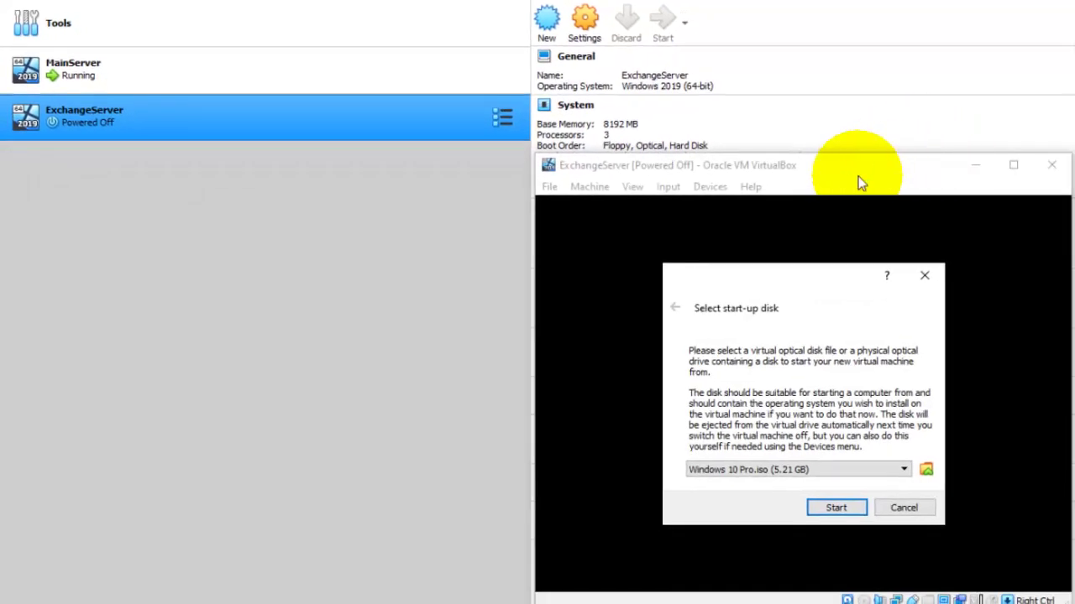
Boot ExchangeServer from Server 2019.iso and move its window toward the upper left.
left_click(833, 474)
left_click(785, 498)
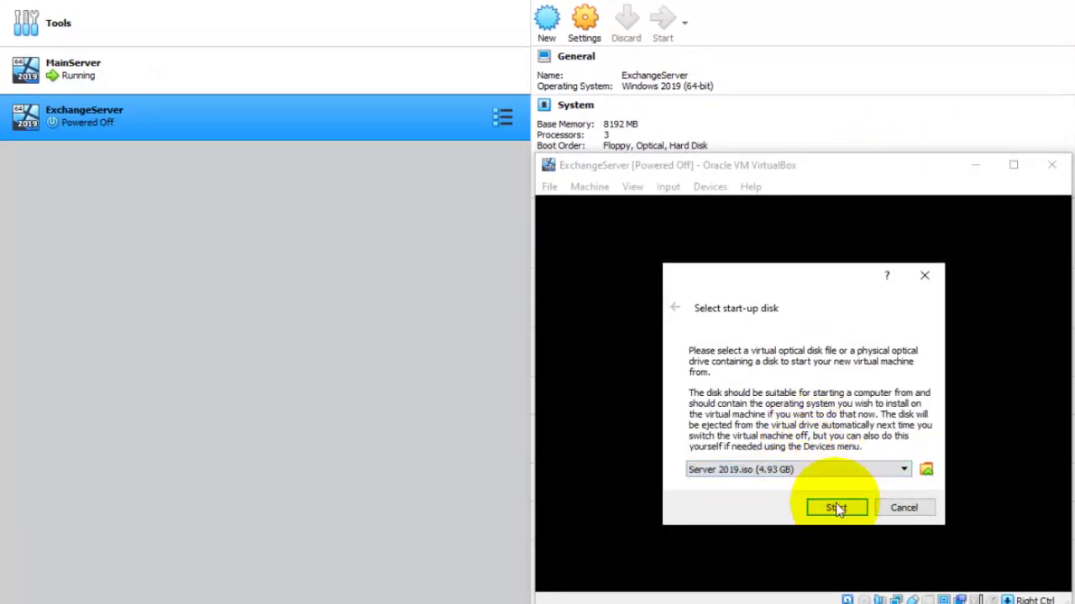
left_click(837, 508)
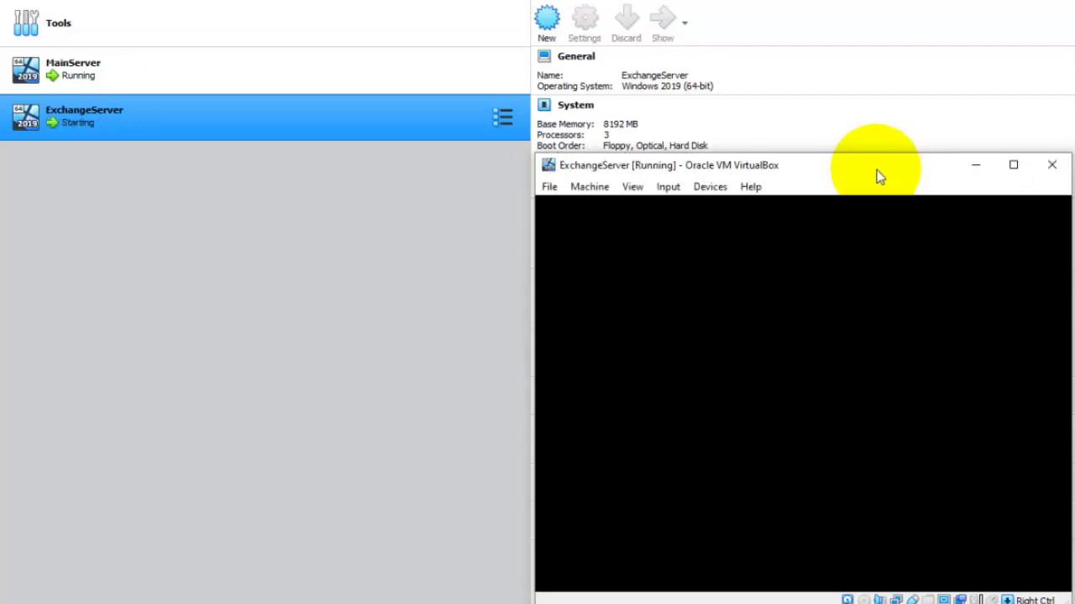
left_click_drag(878, 175, 565, 92)
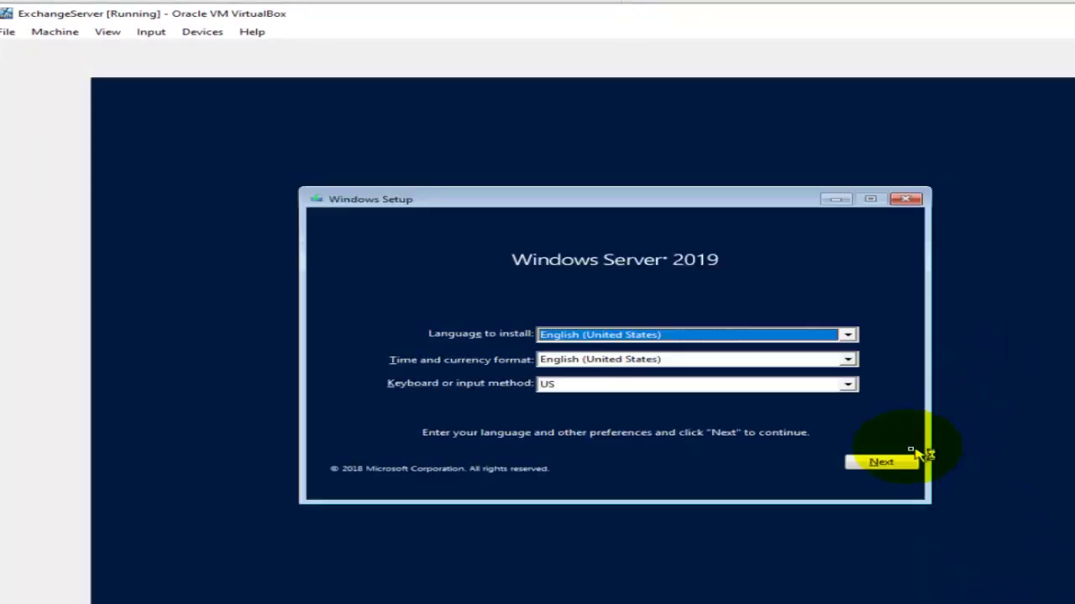
Install Datacenter Evaluation (Desktop Experience) after accepting the license, as a custom install onto Drive 0.
left_click(905, 464)
left_click(626, 361)
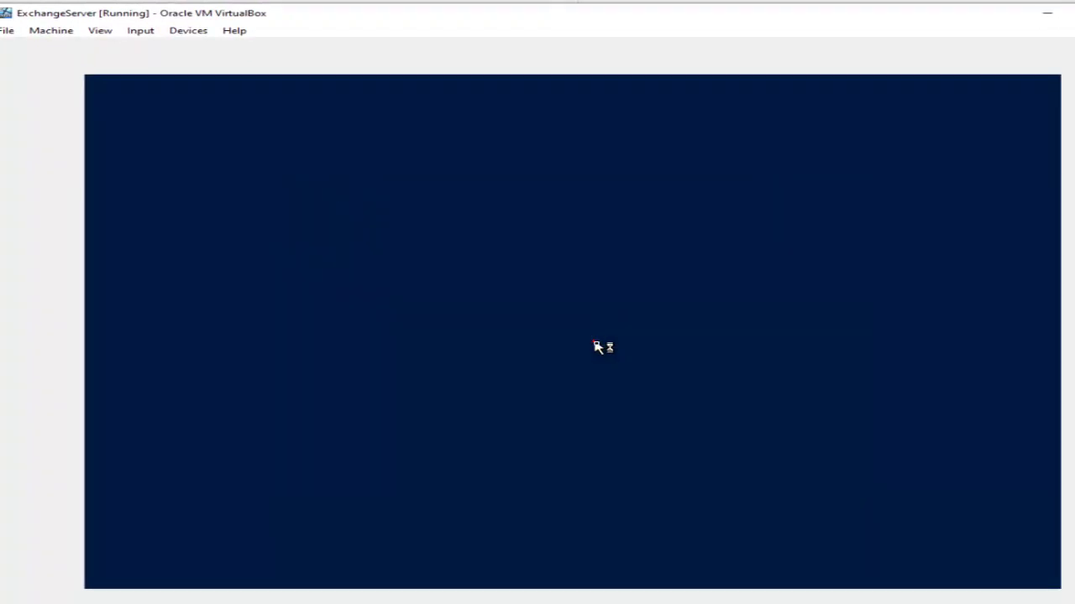
left_click(593, 341)
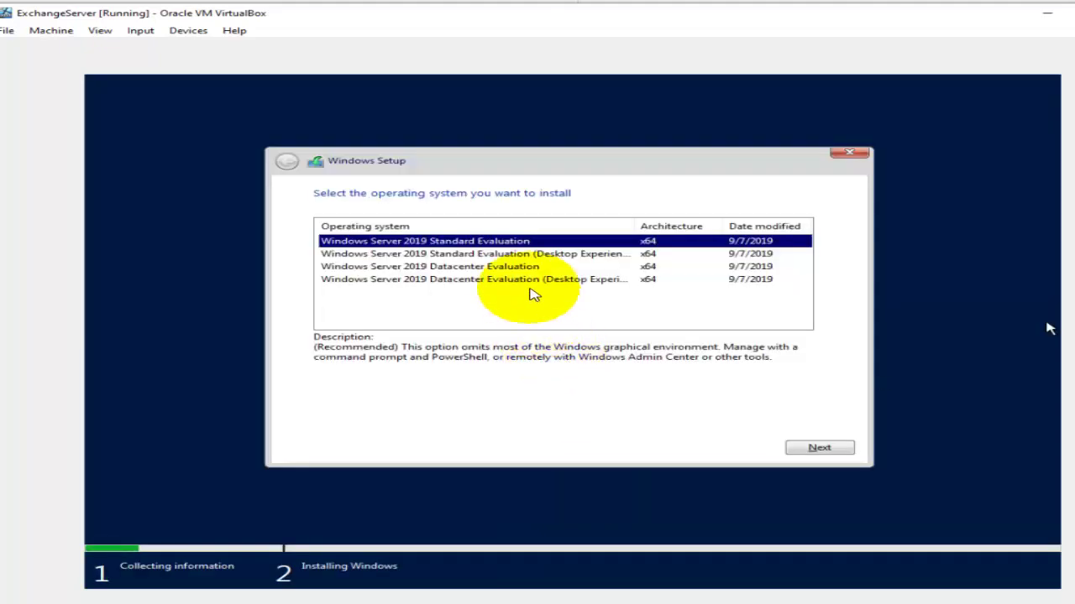
left_click(518, 279)
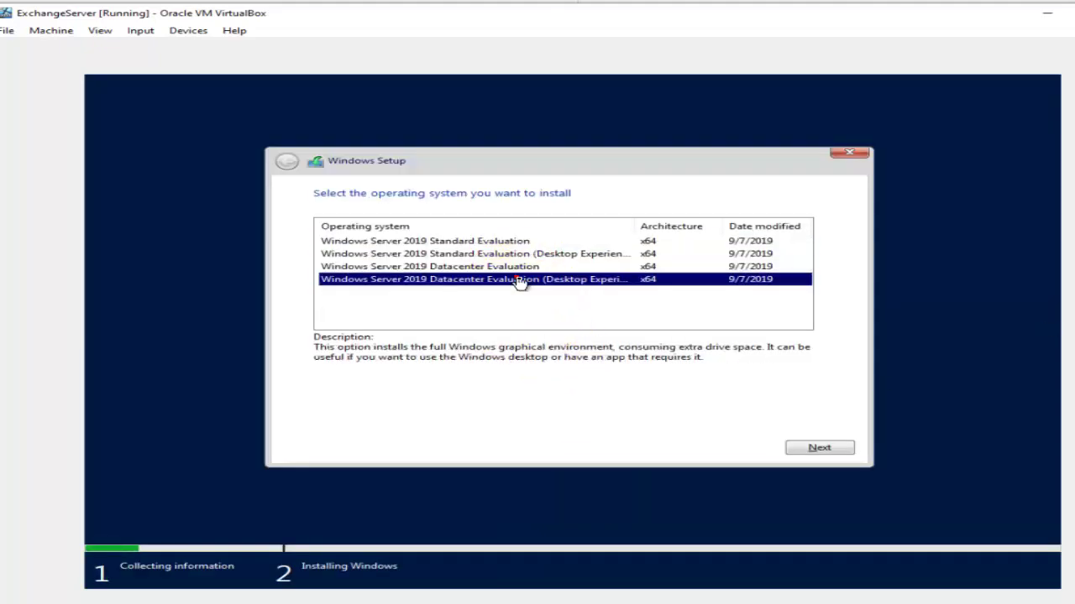
left_click(807, 453)
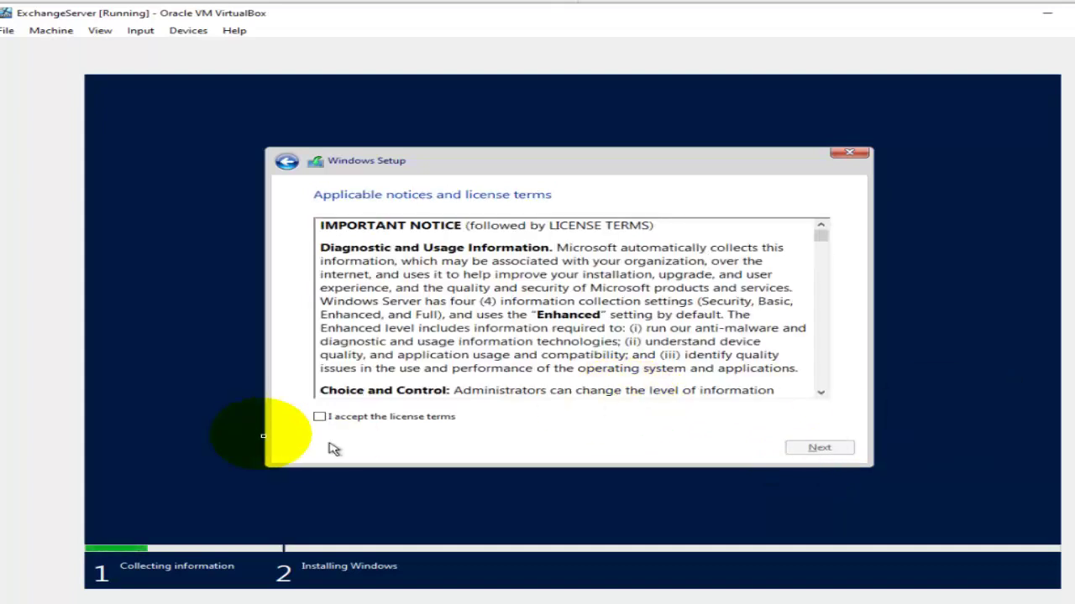
left_click(324, 415)
left_click(822, 450)
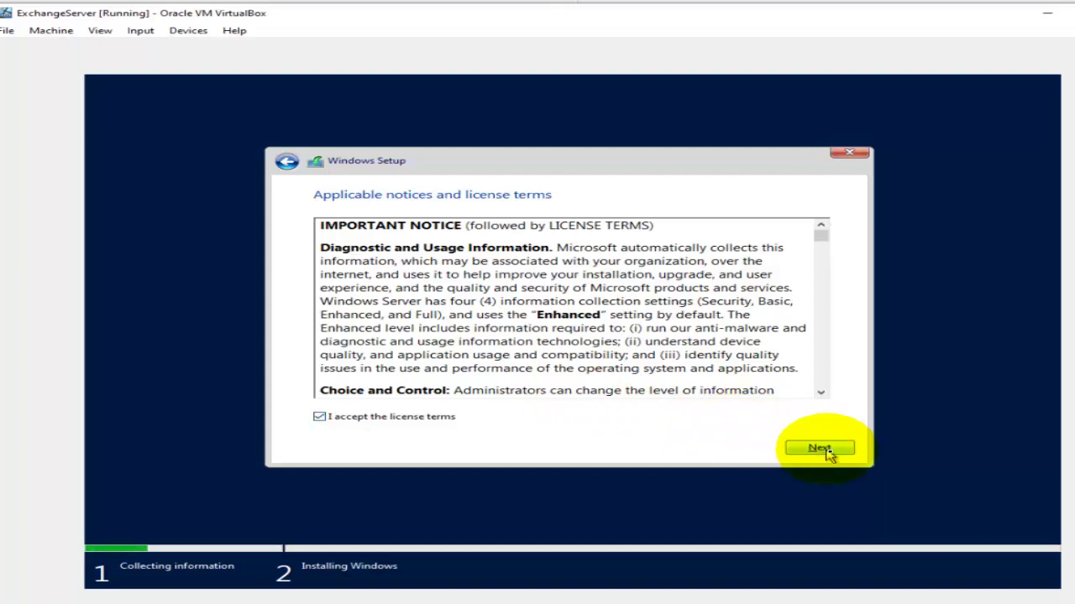
left_click(521, 335)
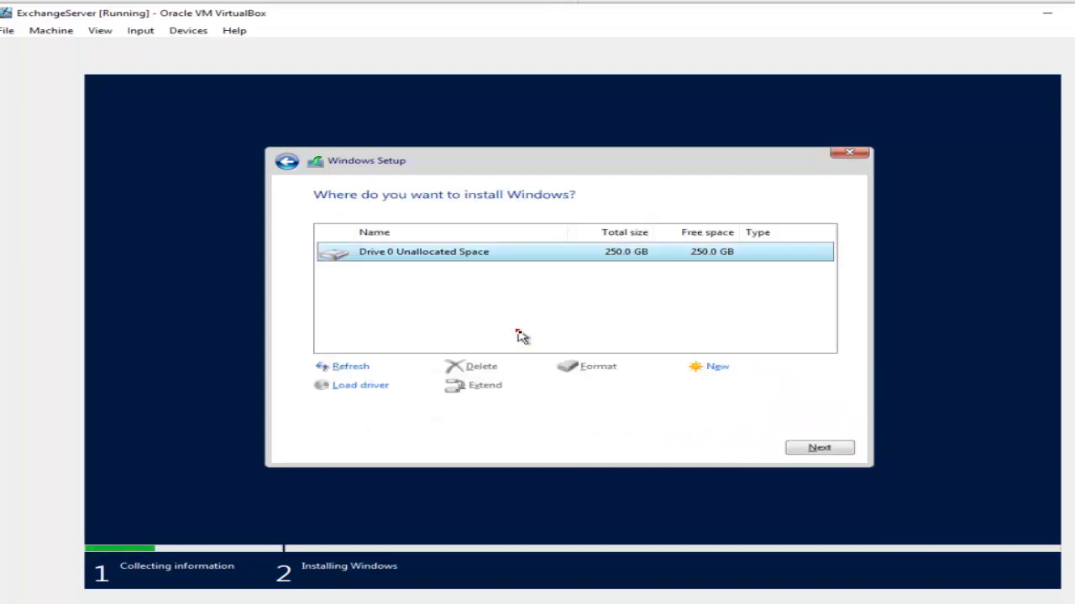
left_click(816, 447)
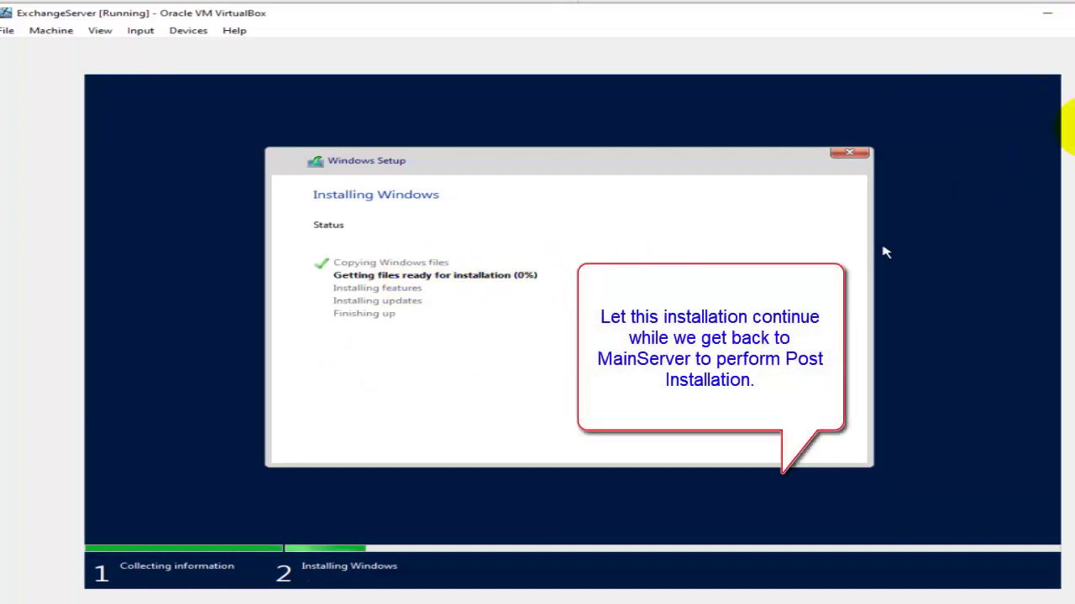
Minimize ExchangeServer, show the MainServer window, and send it Ctrl-Alt-Del.
left_click(1047, 13)
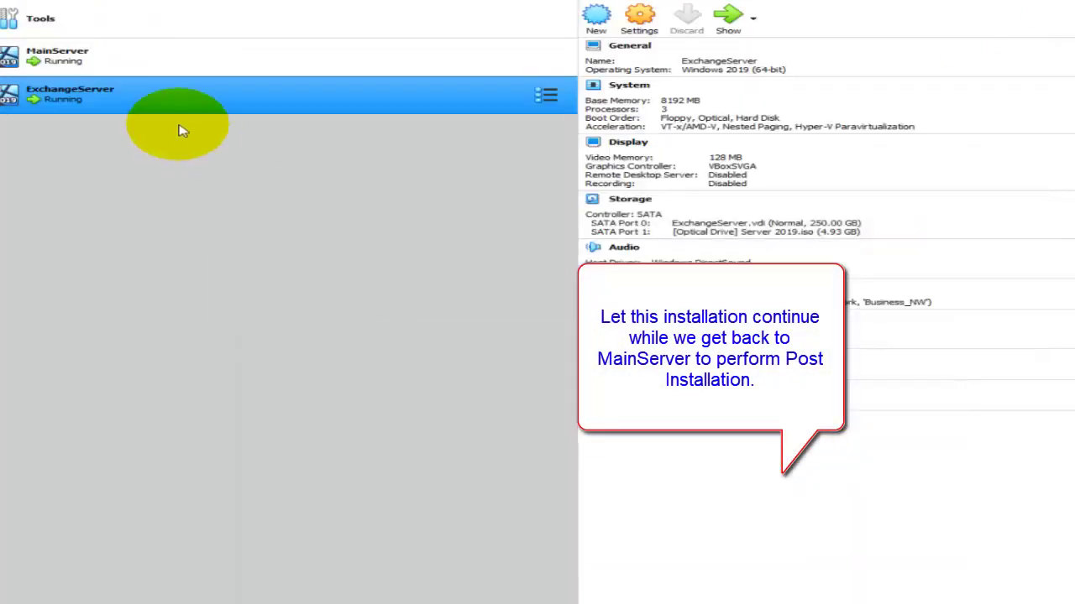
left_click(108, 72)
left_click(724, 19)
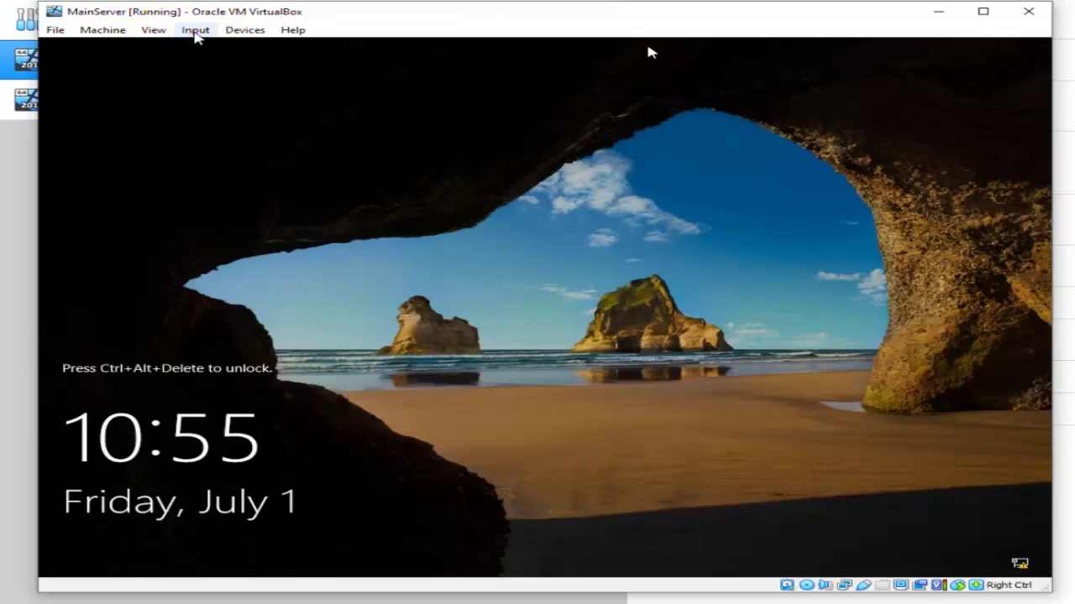
left_click(196, 31)
mouse_move(242, 49)
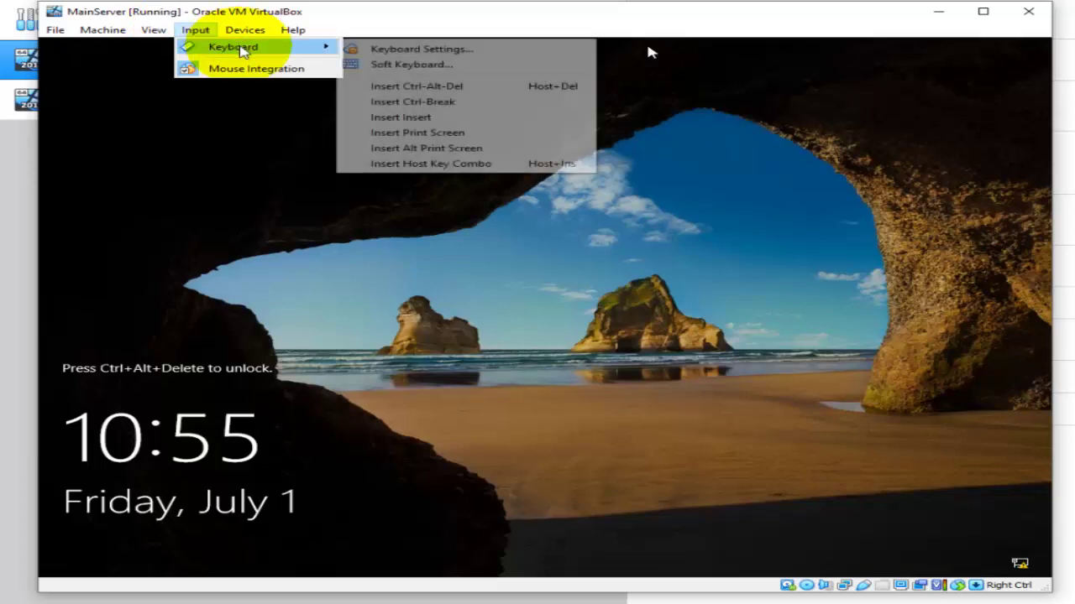
left_click(483, 87)
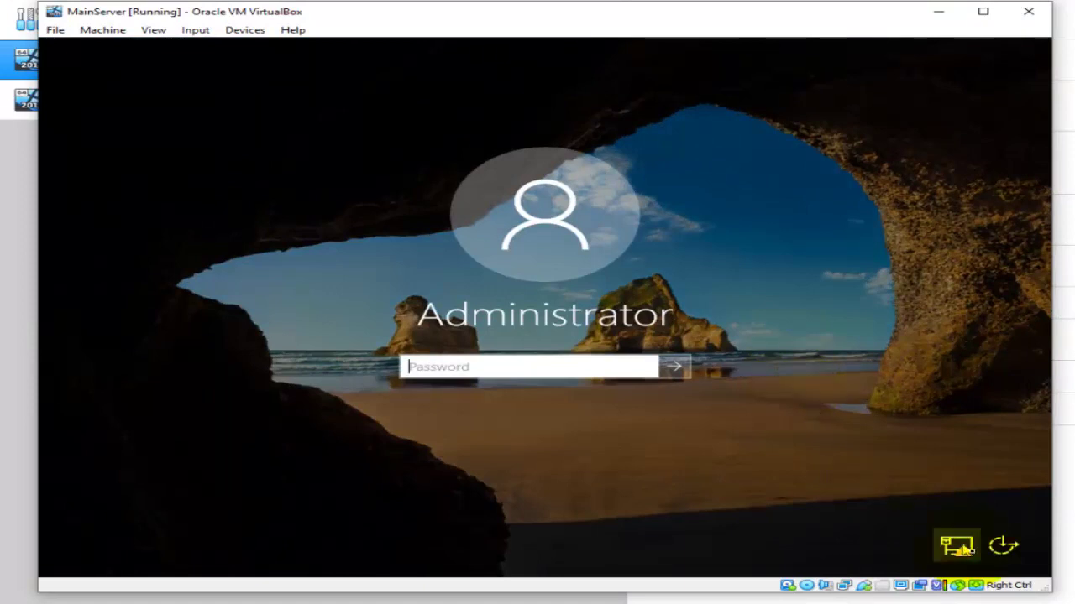
Enlarge the MainServer window and sign in with the administrator password.
left_click_drag(1056, 592, 1074, 603)
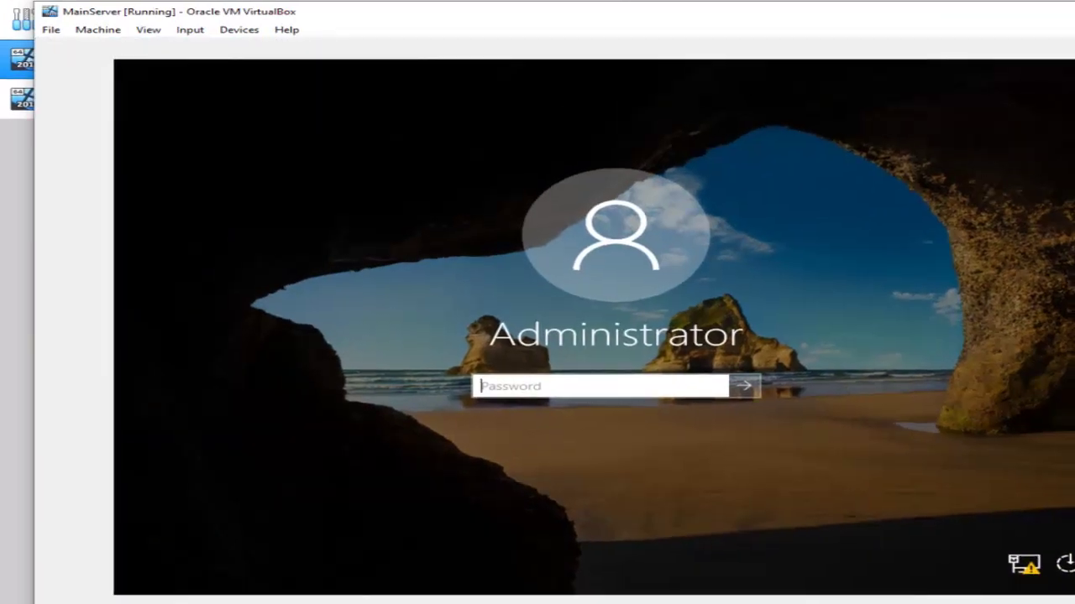
left_click(488, 417)
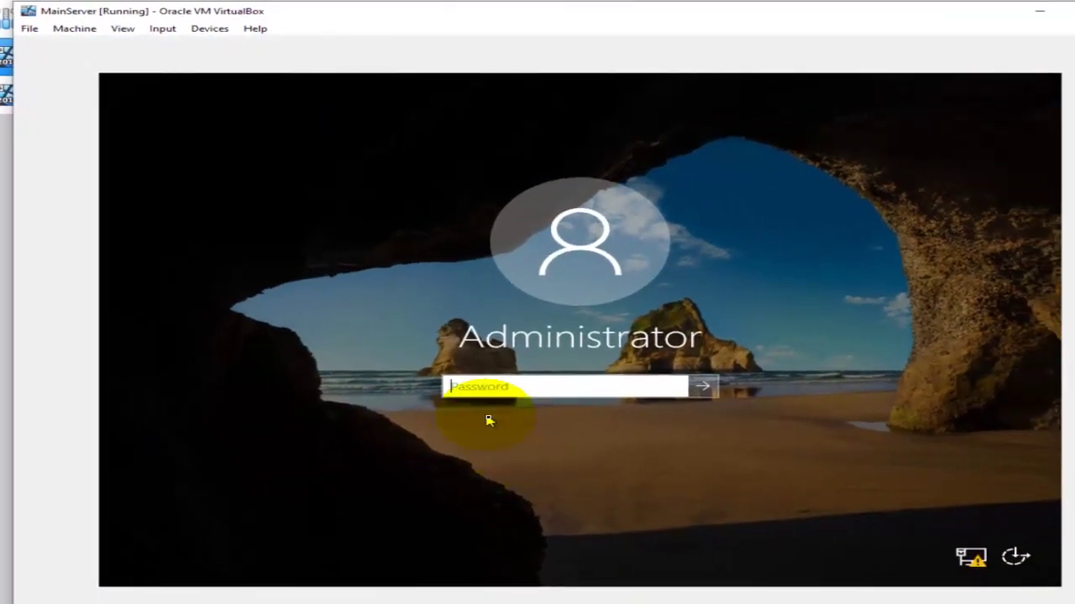
left_click(464, 385)
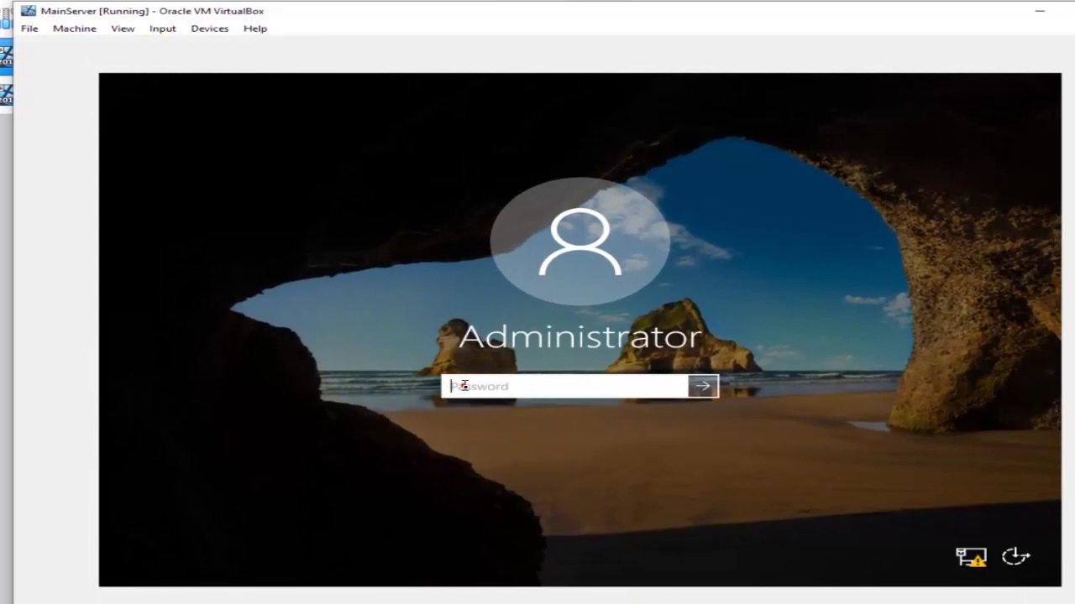
left_click(464, 386)
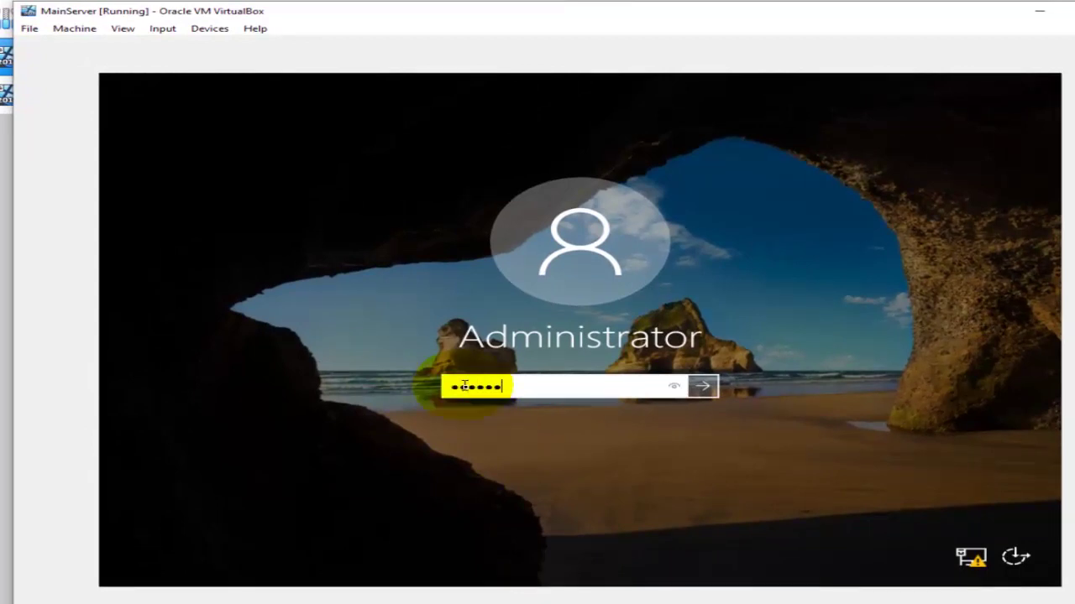
key("Return")
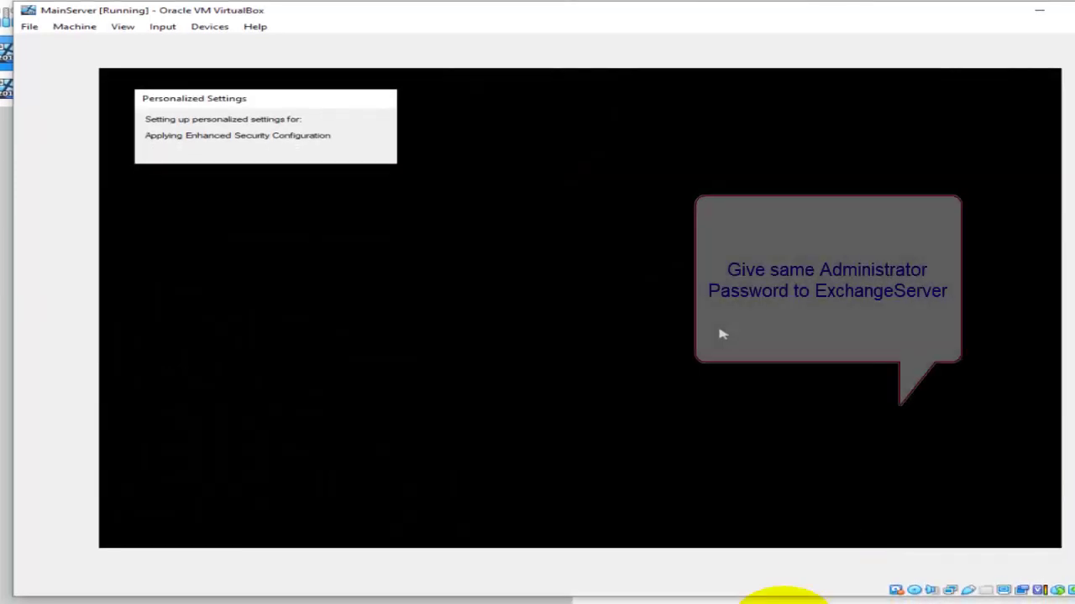
Enter the ExchangeServer administrator password in both fields and finish setup.
mouse_move(738, 601)
left_click(833, 572)
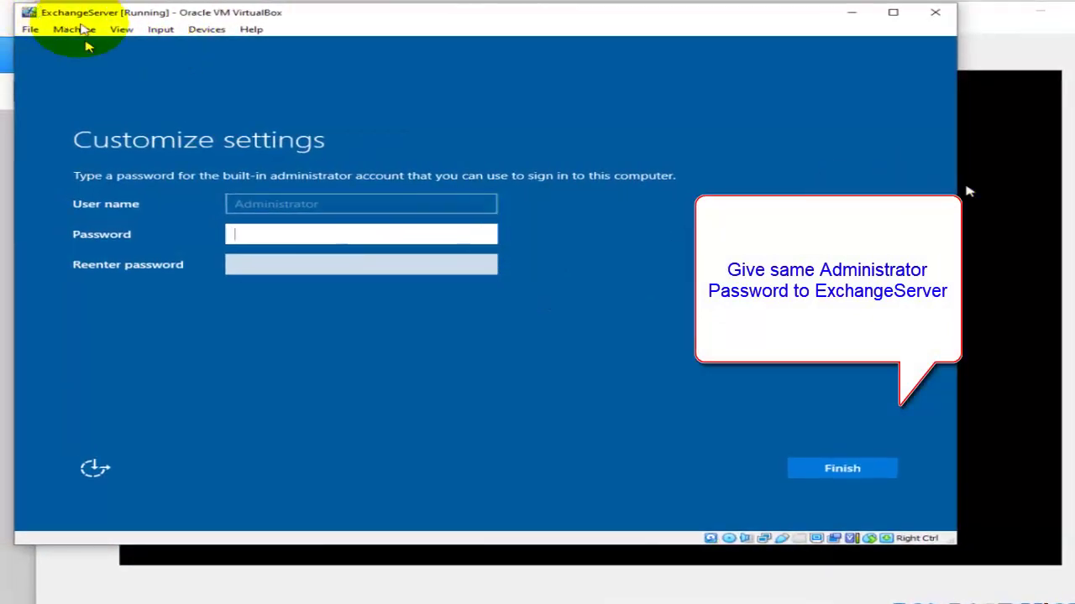
left_click_drag(275, 21, 403, 31)
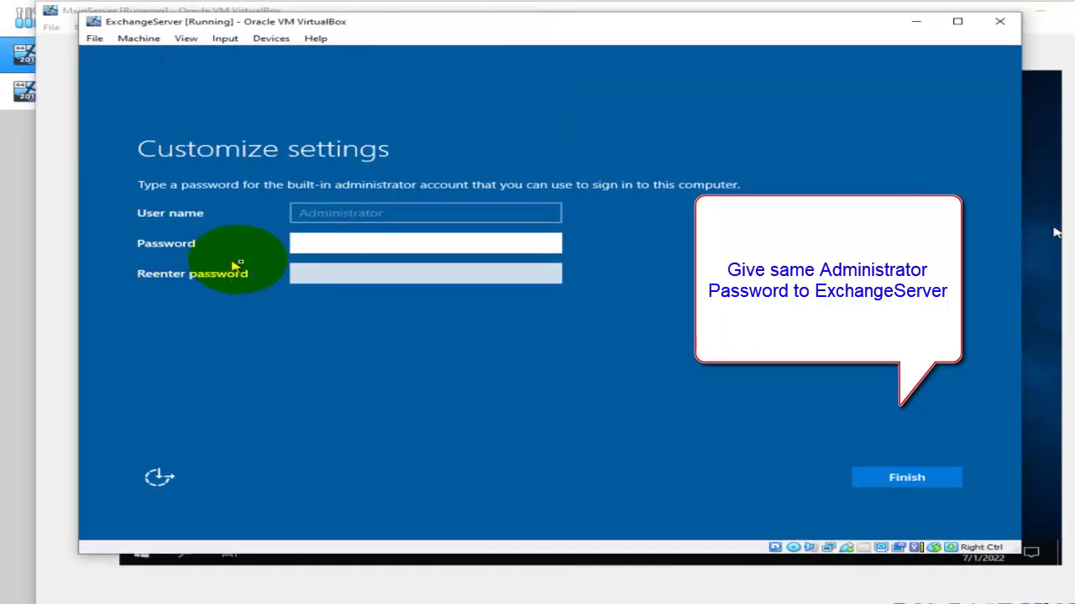
type("P")
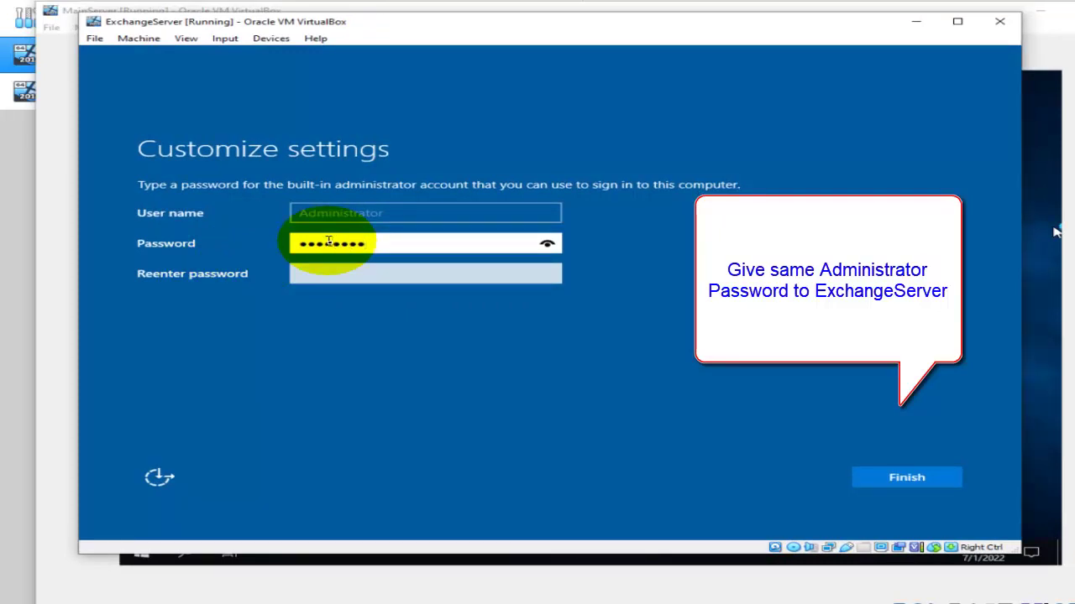
type("1")
key("Tab")
type("Pa")
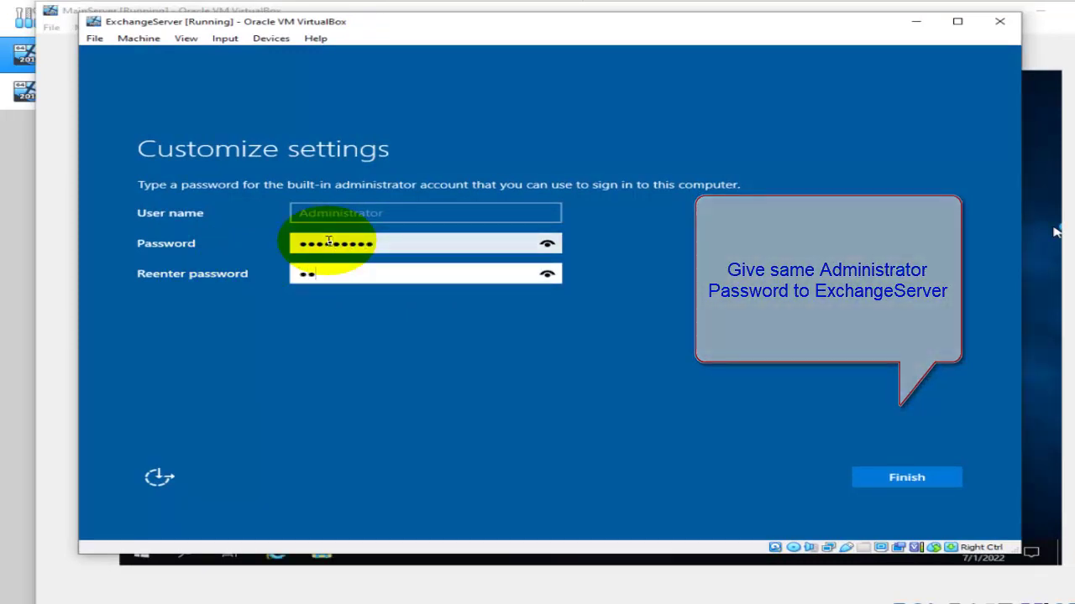
type("ss")
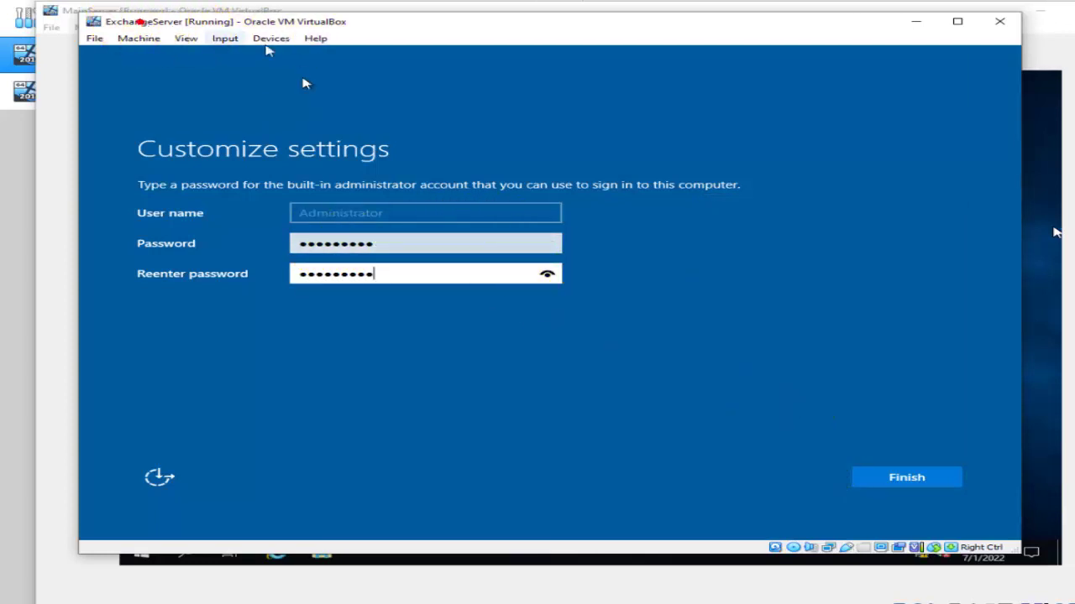
left_click(907, 479)
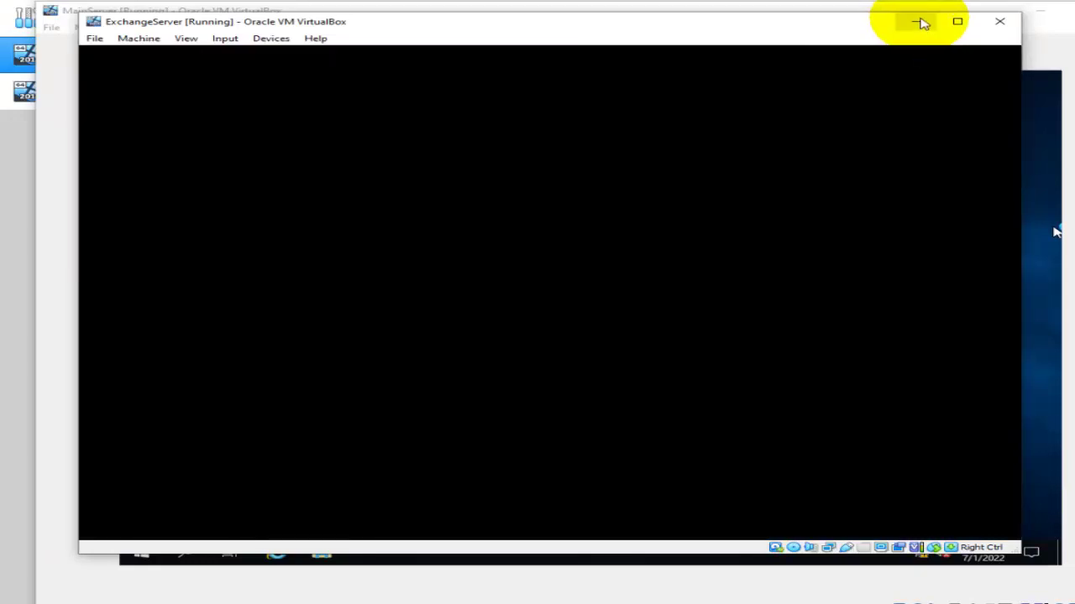
Show MainServer's Local Server page at 75% zoom, then suppress and close the Admin Center pop-up.
left_click(916, 21)
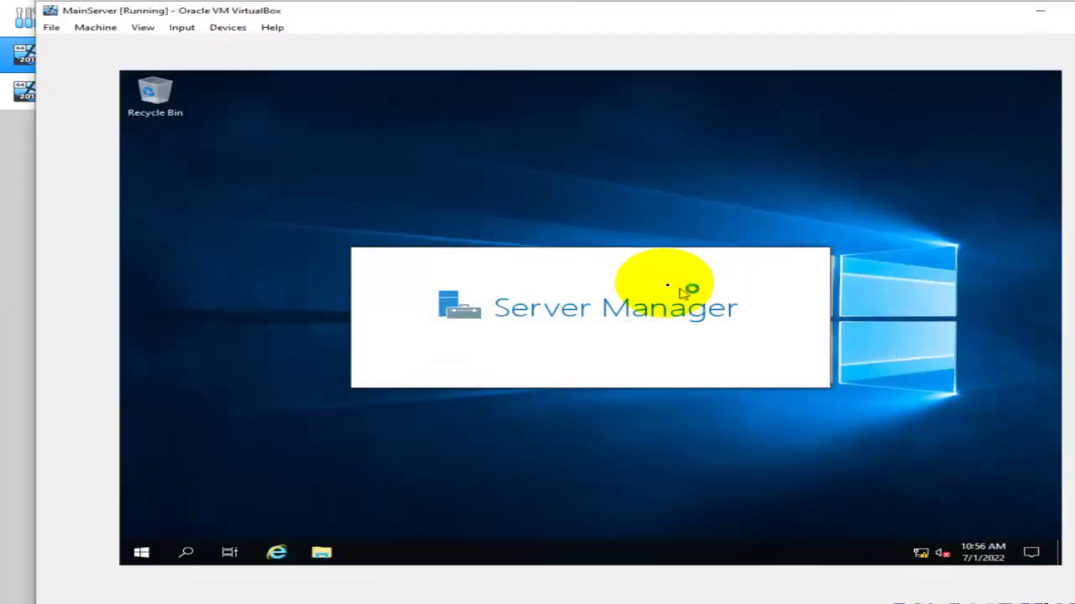
left_click(443, 25)
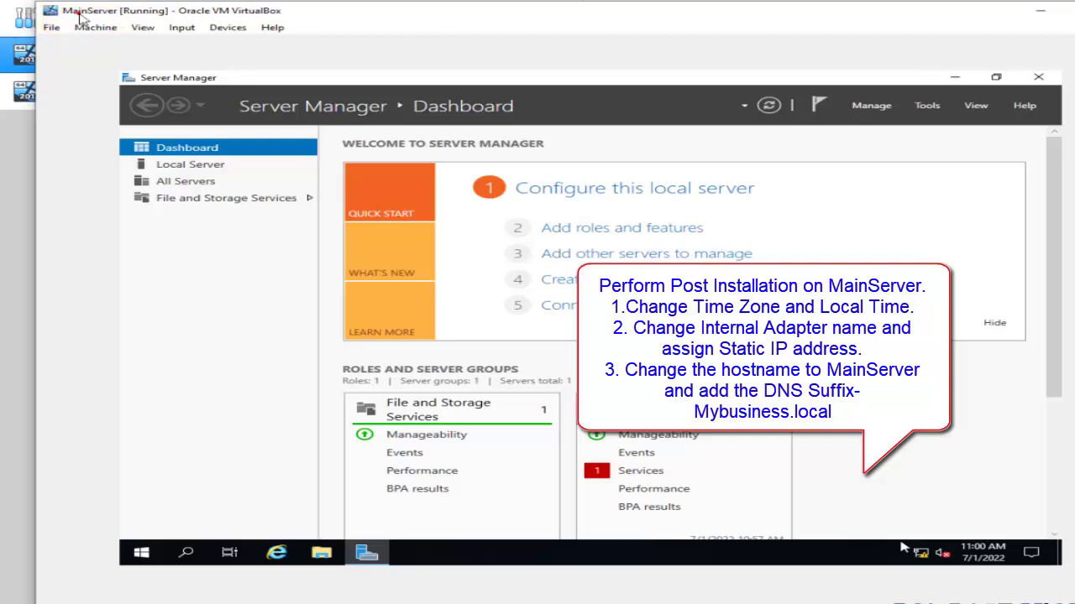
left_click(167, 170)
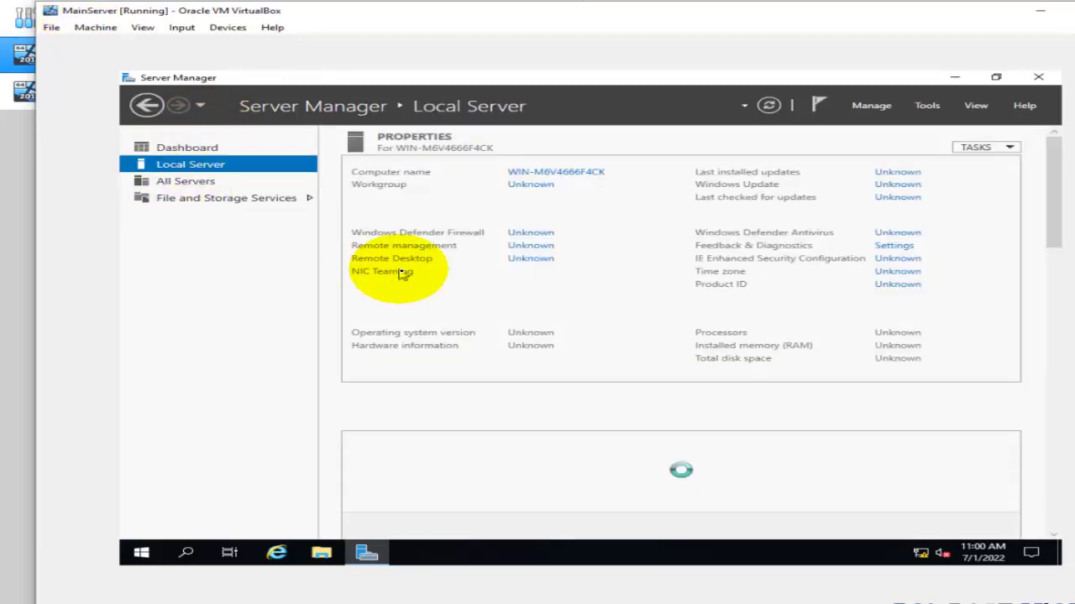
left_click(987, 109)
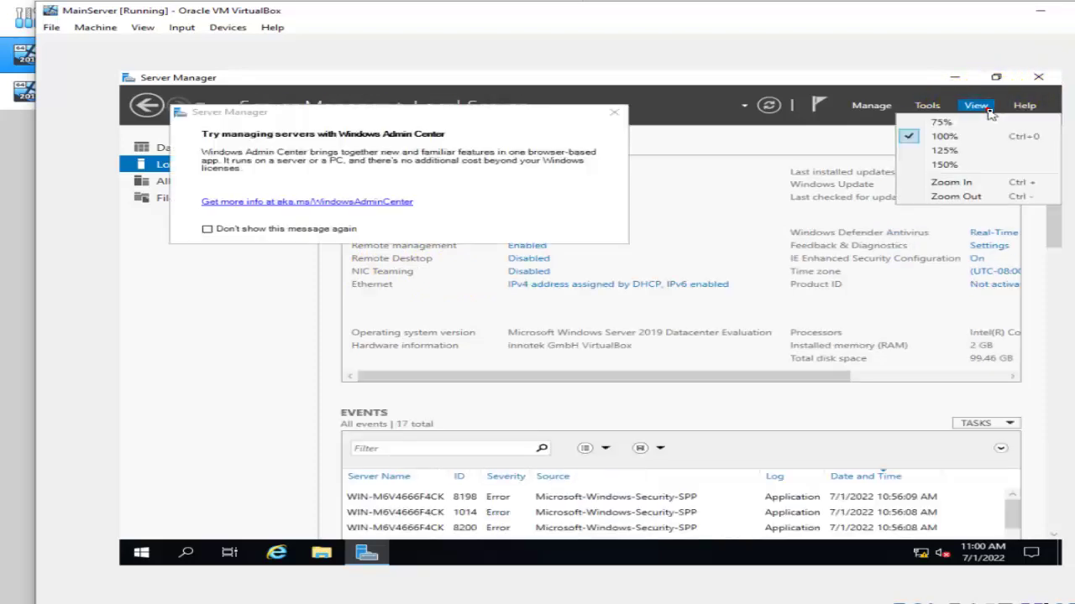
left_click(958, 123)
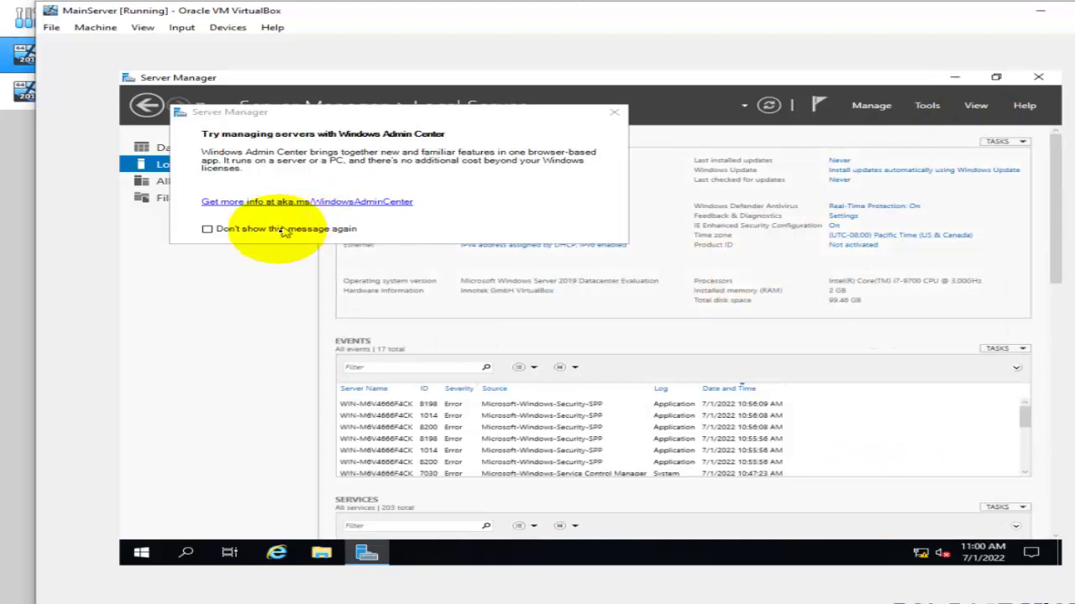
left_click(231, 233)
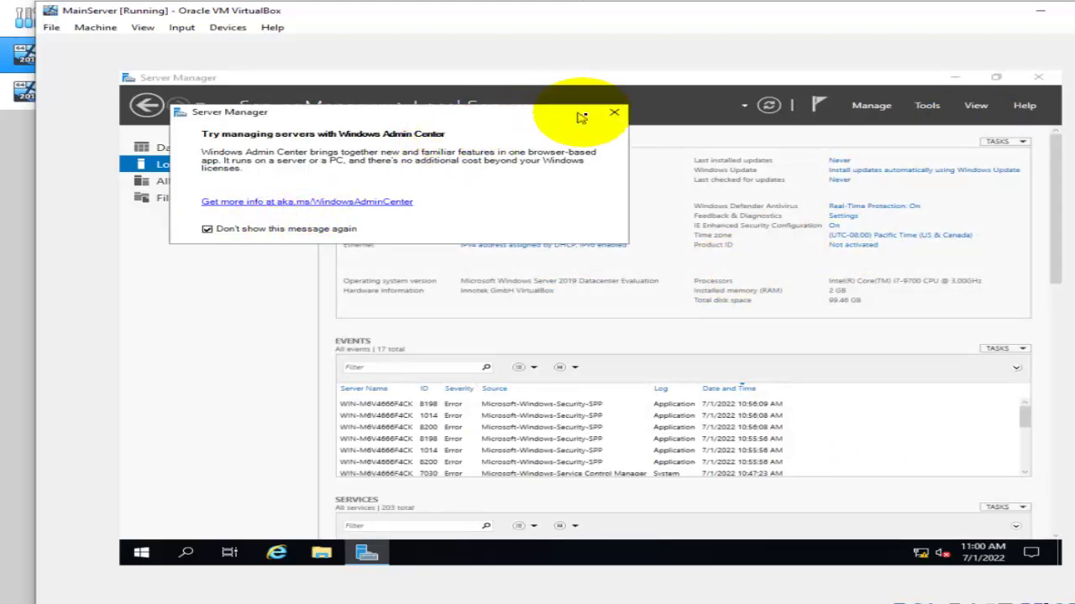
left_click(614, 112)
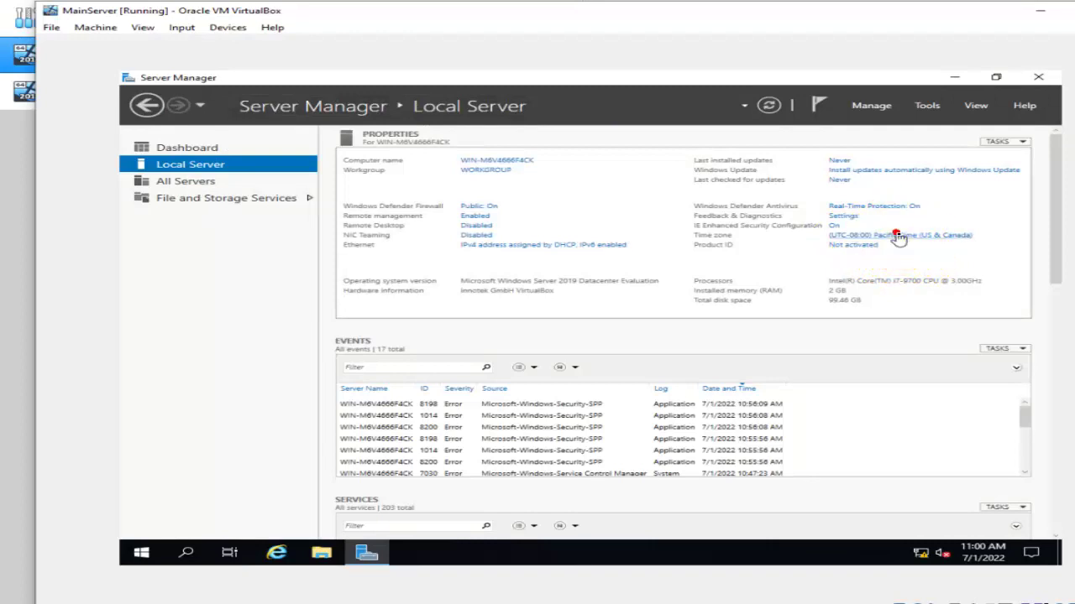
Change MainServer's time zone to (UTC+12:00) Fiji.
left_click(897, 236)
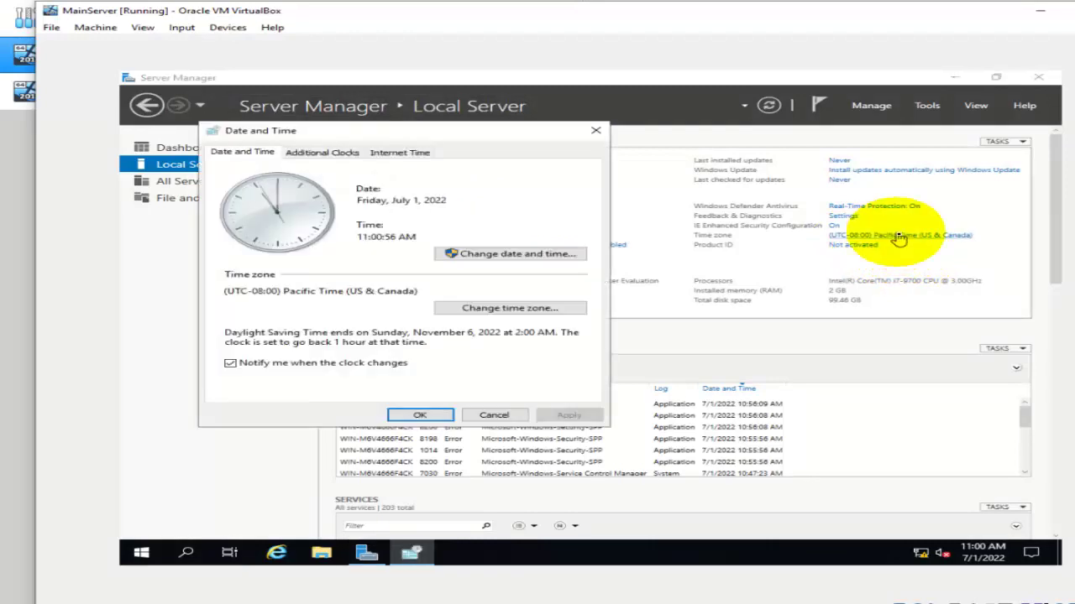
left_click(497, 309)
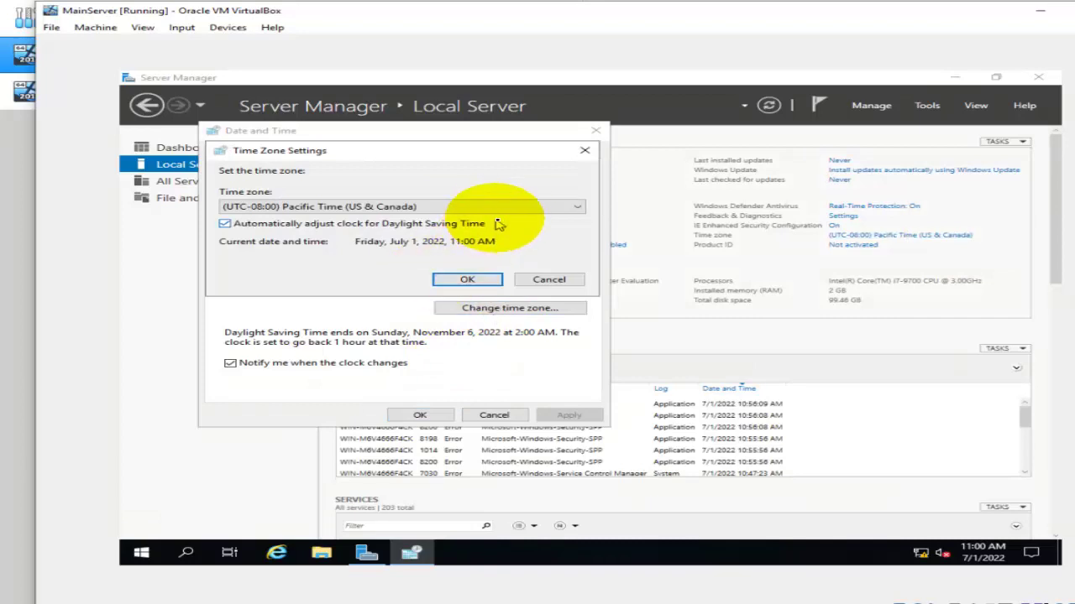
left_click(502, 208)
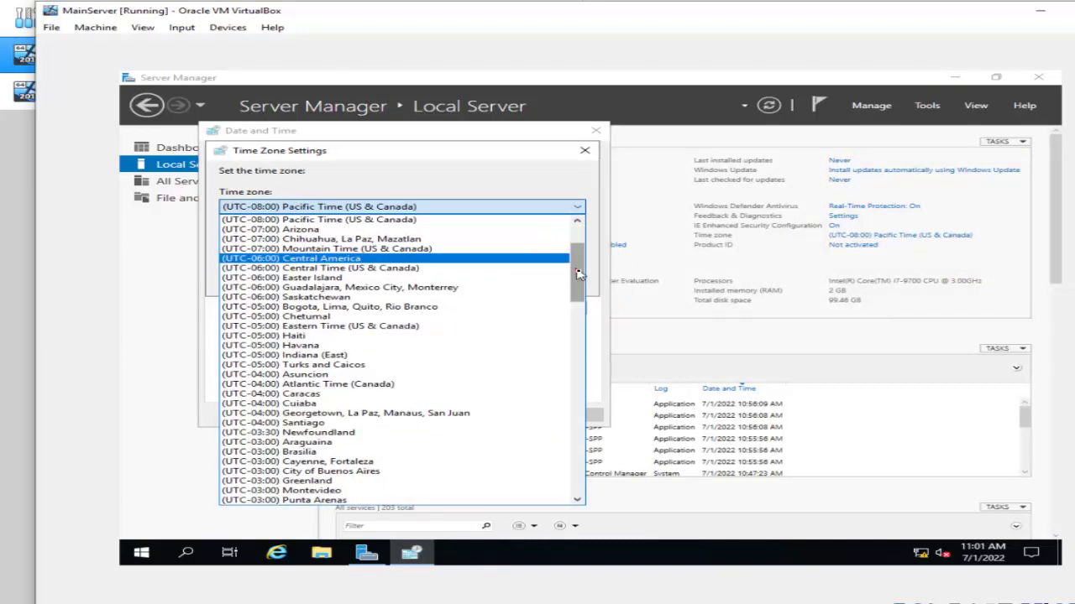
left_click_drag(576, 270, 570, 489)
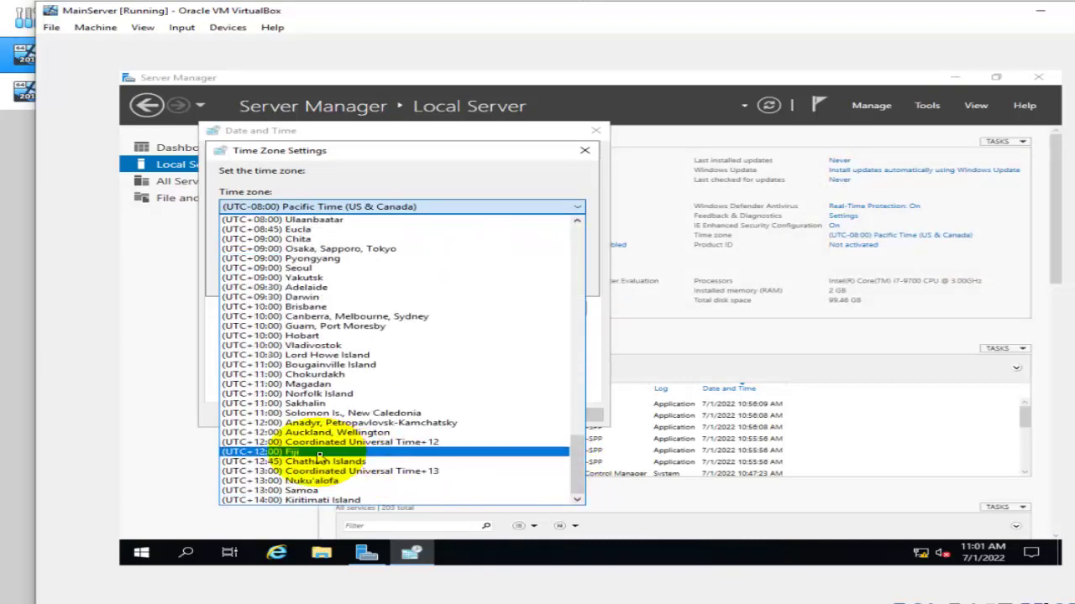
left_click(315, 451)
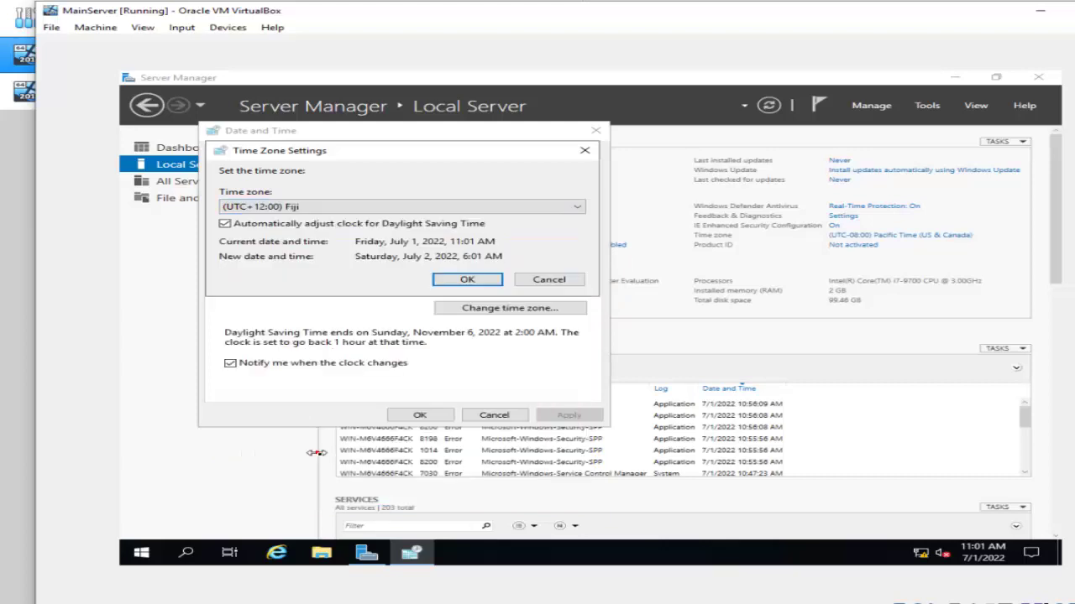
left_click(460, 279)
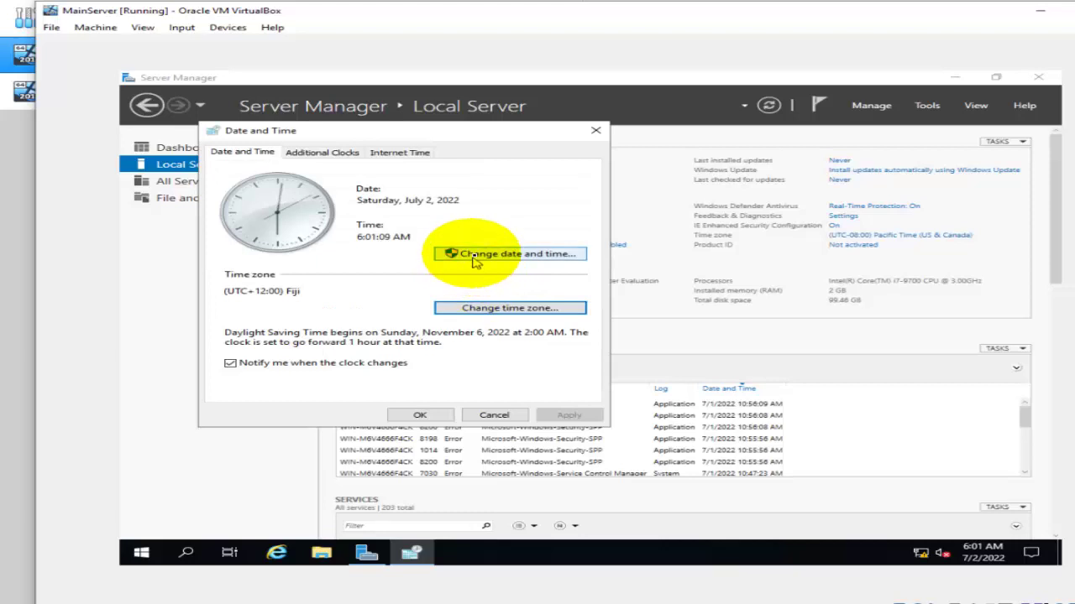
Set the clock hour back to 11, giving 11:01 AM on July 1, 2022.
left_click(482, 253)
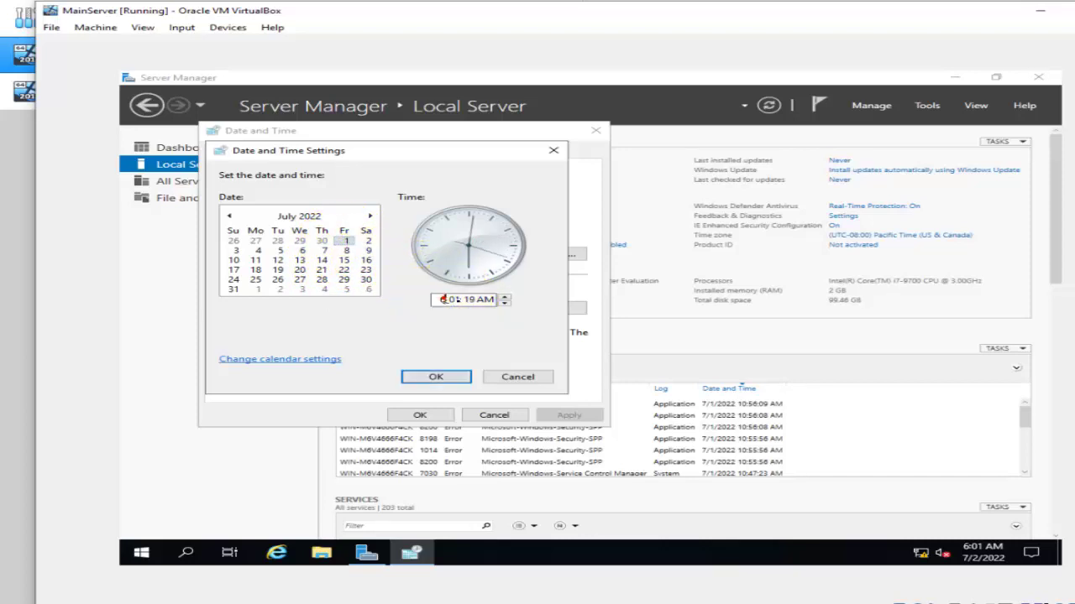
left_click(504, 299)
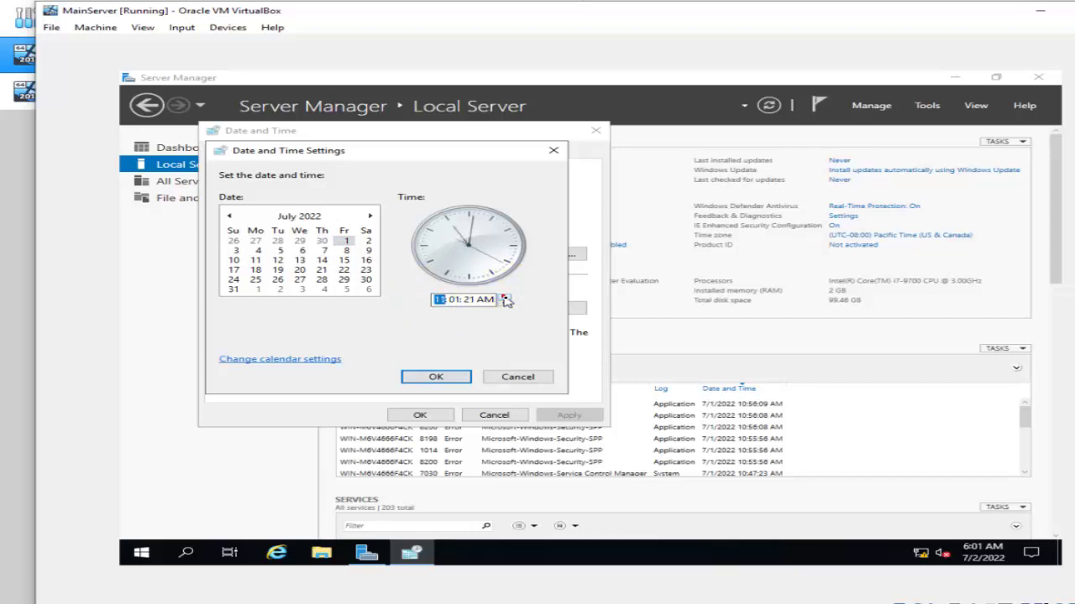
left_click(431, 378)
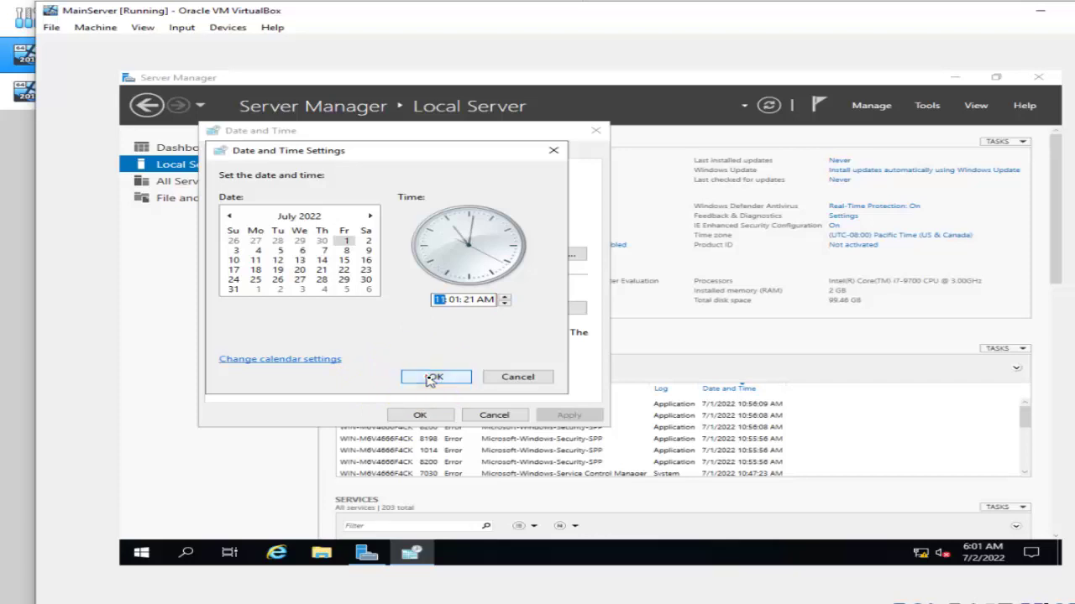
left_click(431, 379)
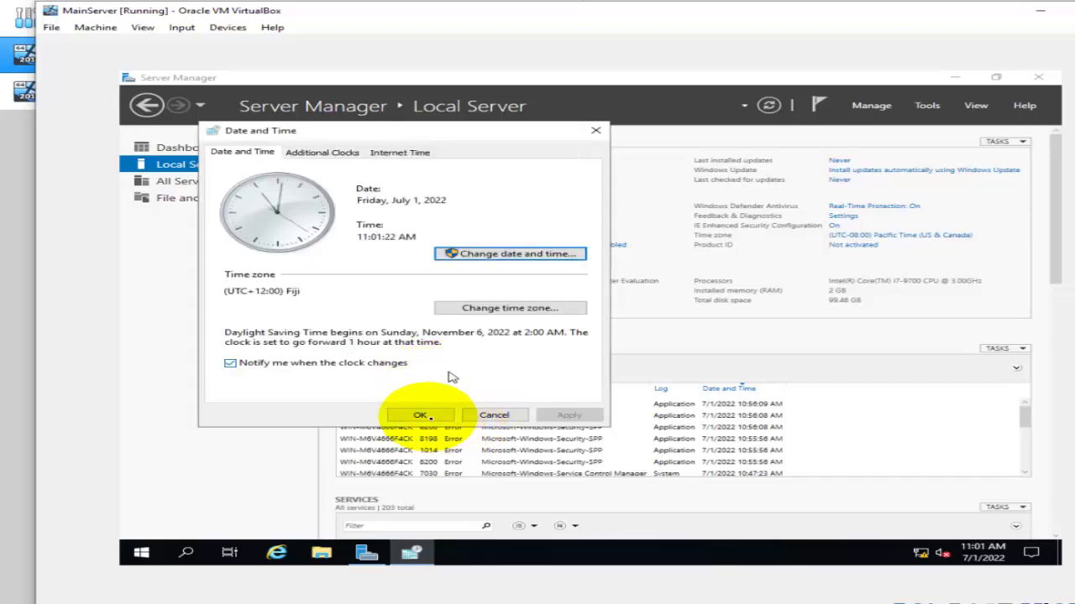
left_click(422, 415)
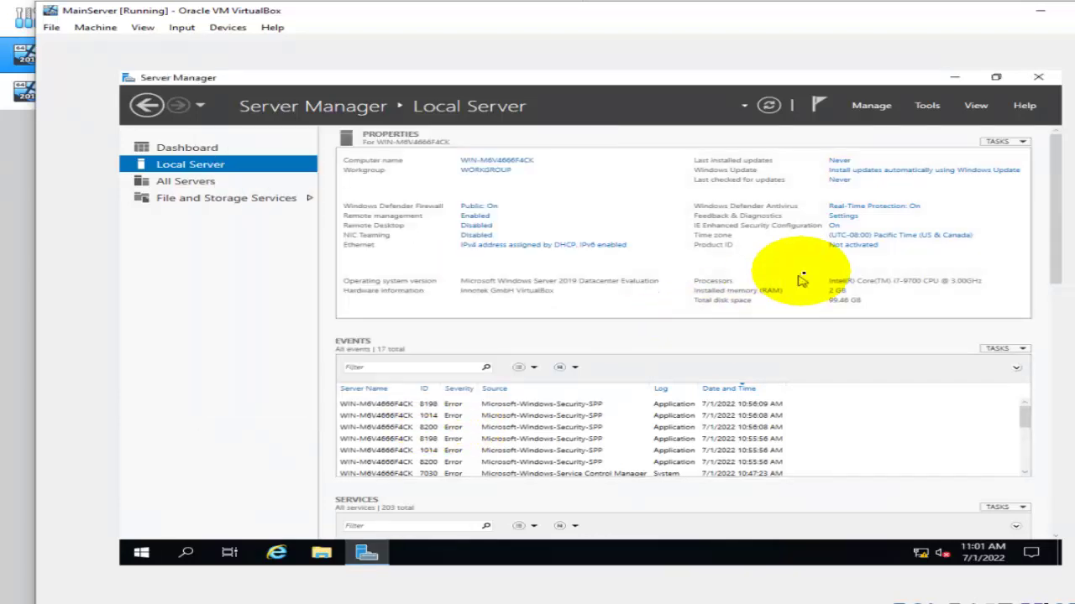
Refresh the Local Server properties and set the view zoom to 100%.
left_click(770, 108)
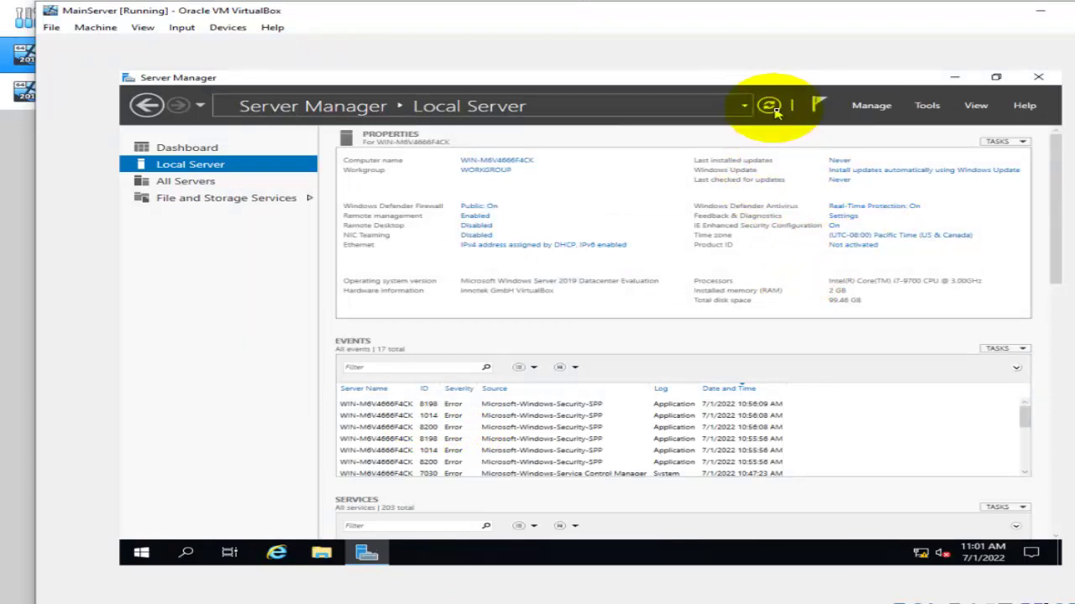
left_click(976, 109)
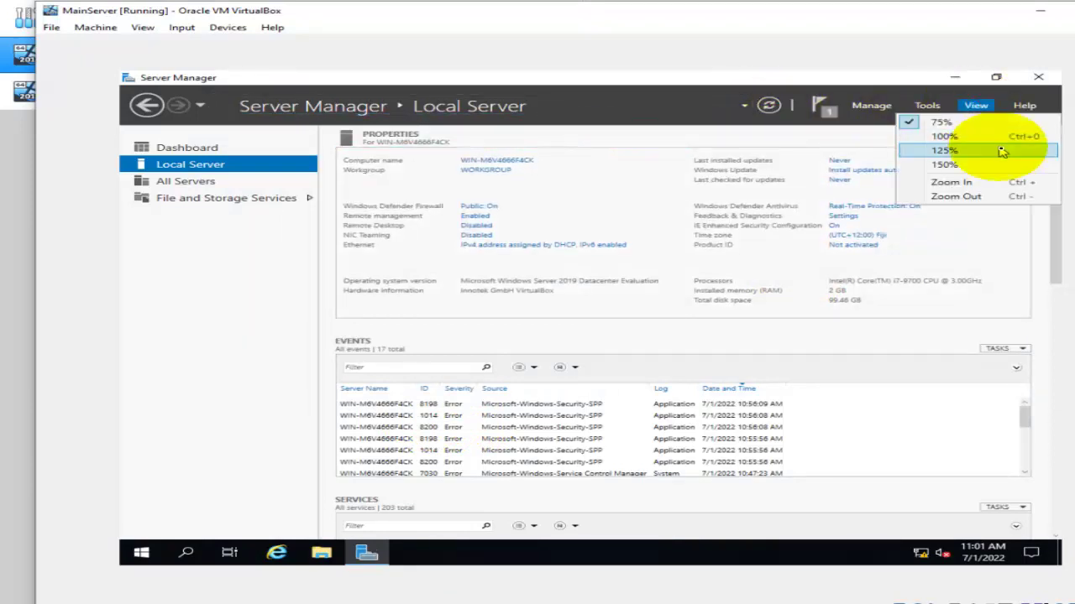
left_click(965, 136)
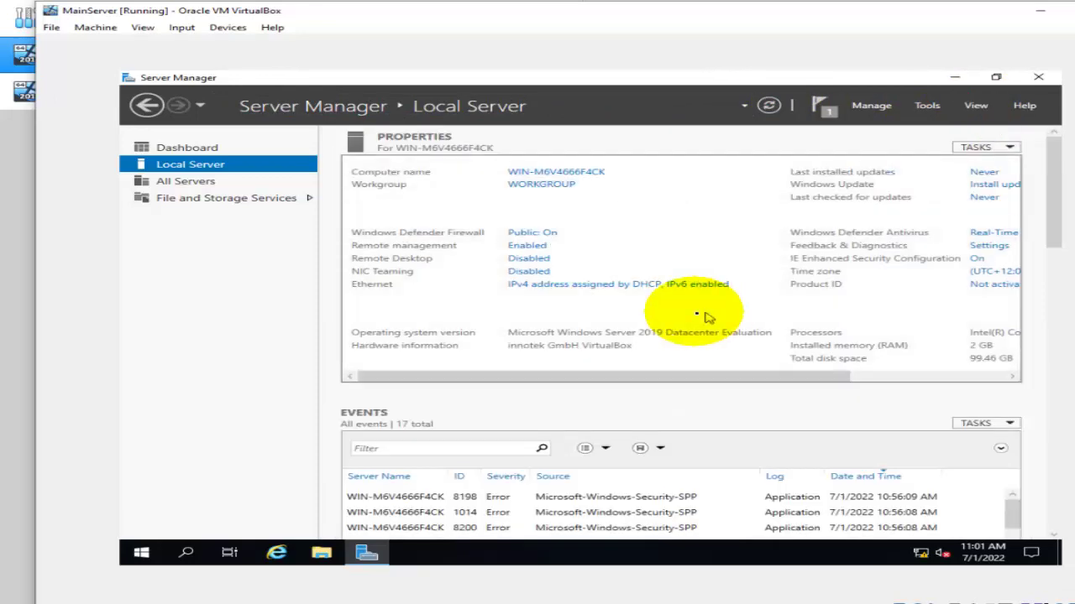
Rename the Ethernet adapter to 'Internal LAN' and open its status window.
left_click(556, 292)
left_click(338, 216)
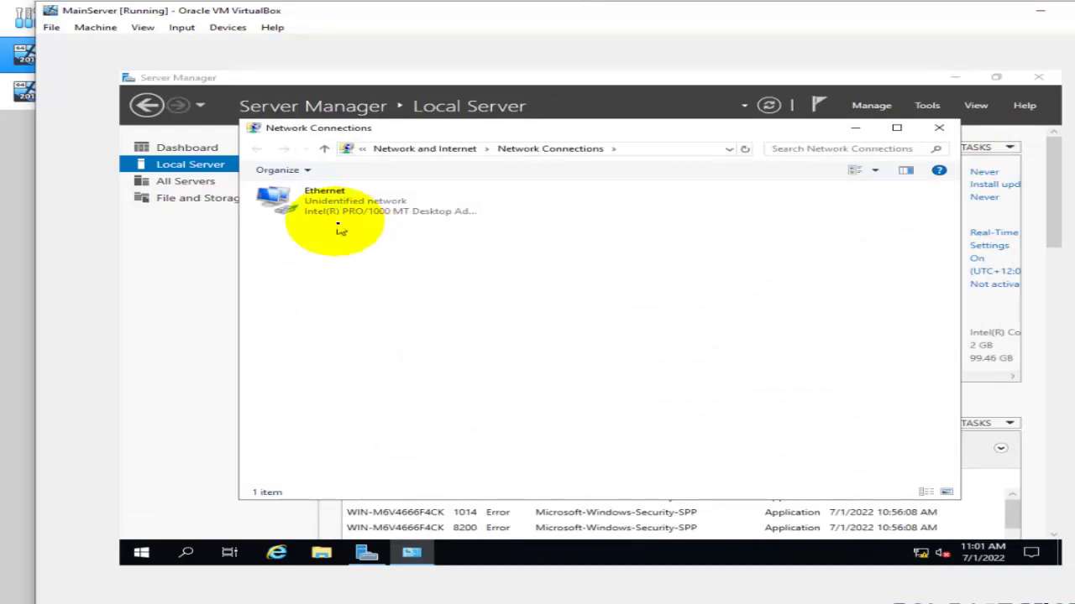
right_click(336, 216)
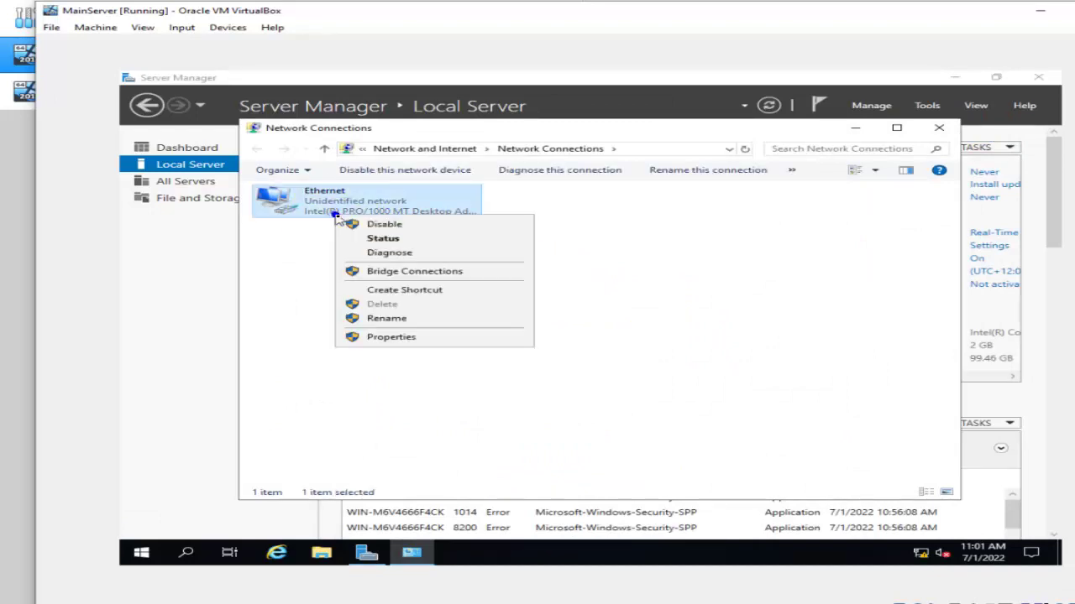
left_click(384, 320)
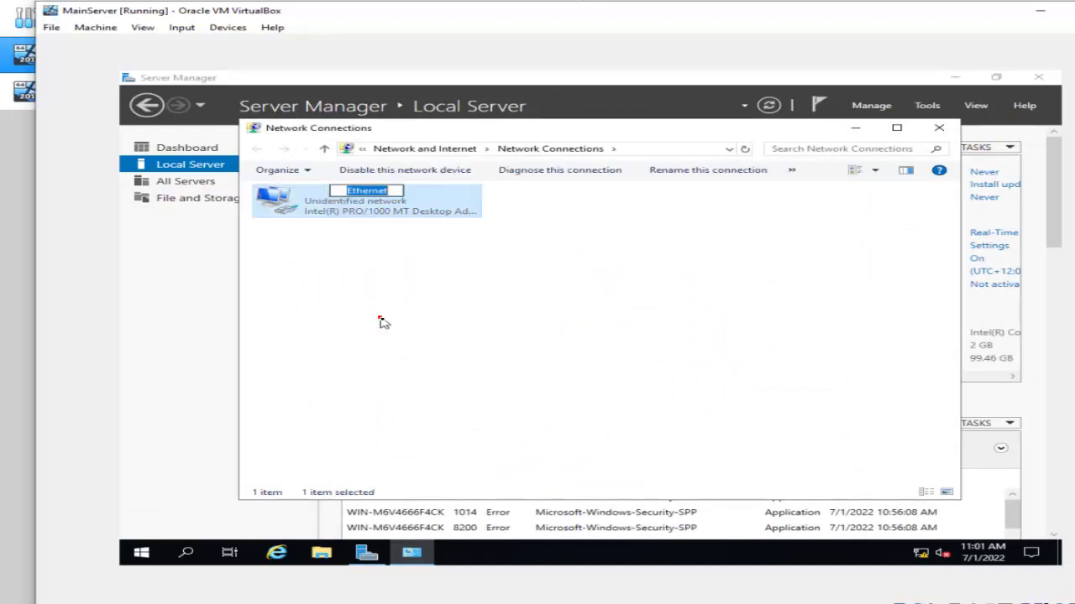
key("BackSpace")
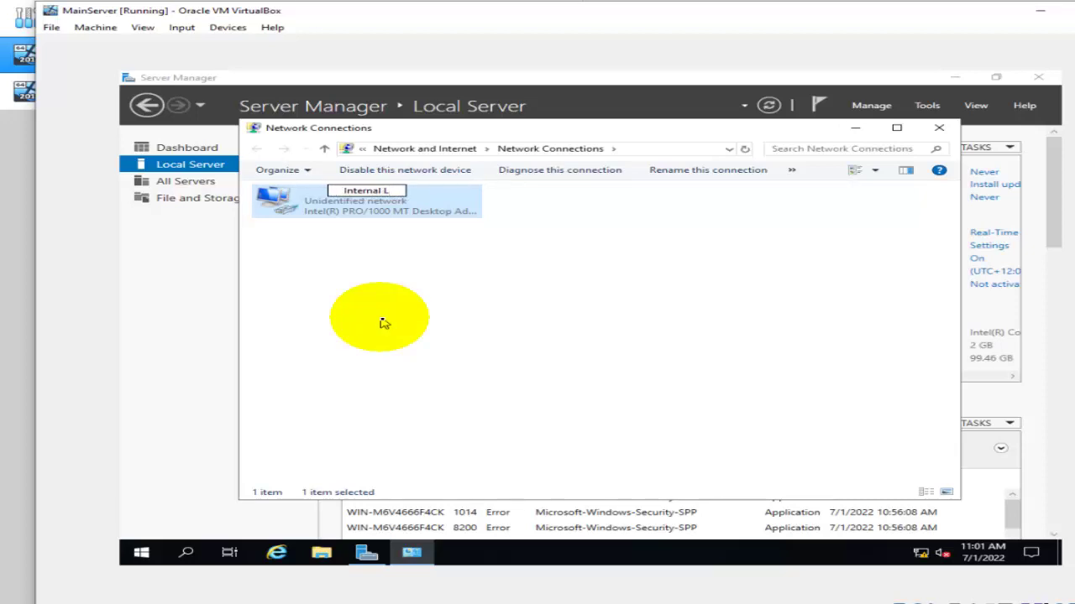
type("Internal LAN")
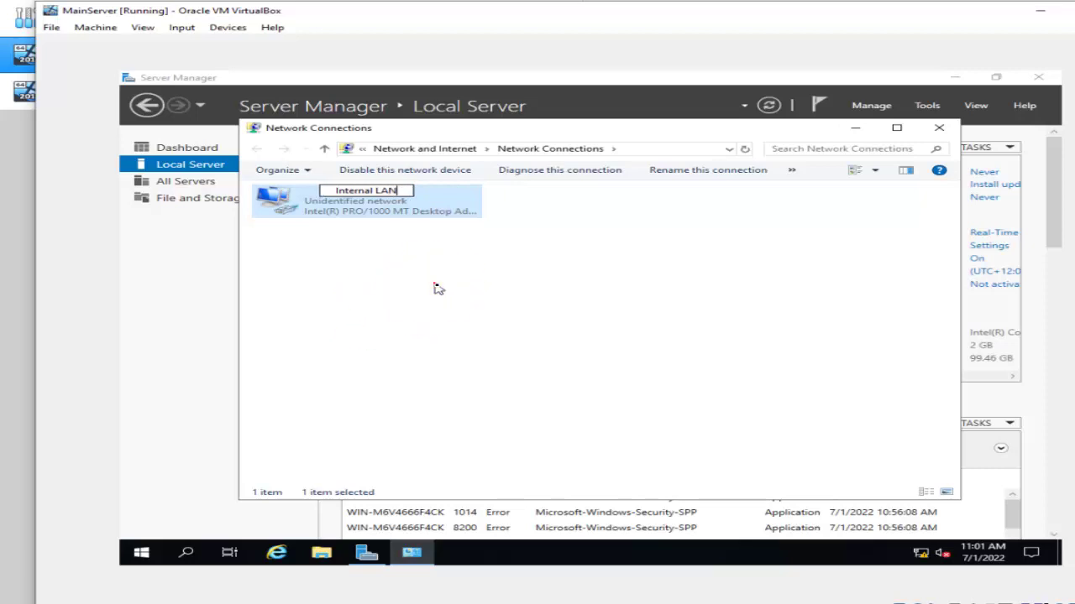
left_click(434, 284)
double_click(370, 220)
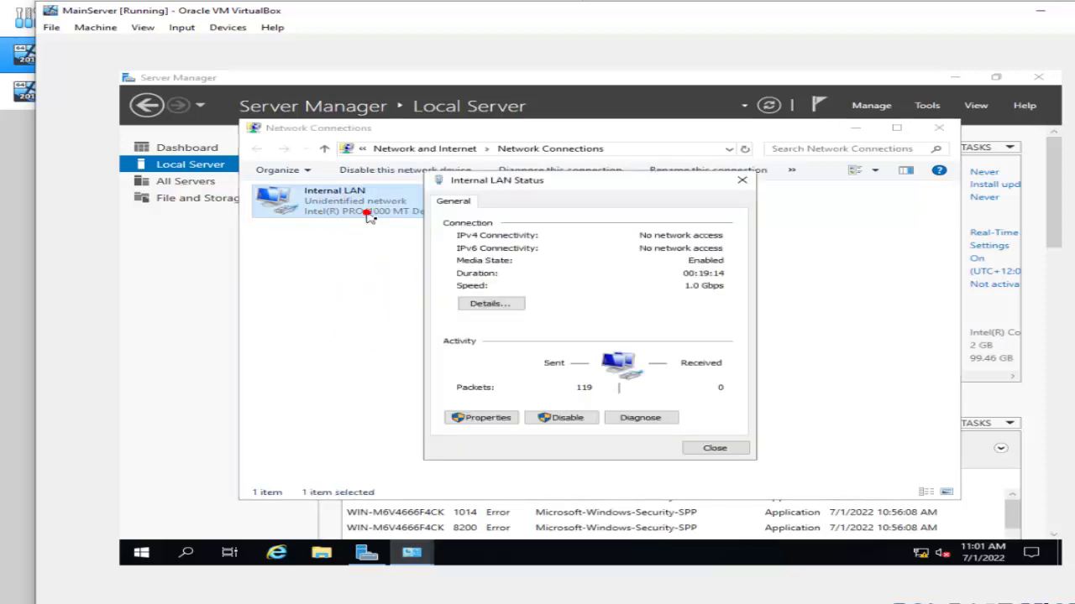
Give Internal LAN static IPv4 192.168.1.1, mask 255.255.255.0, DNS 192.168.1.1.
left_click(465, 420)
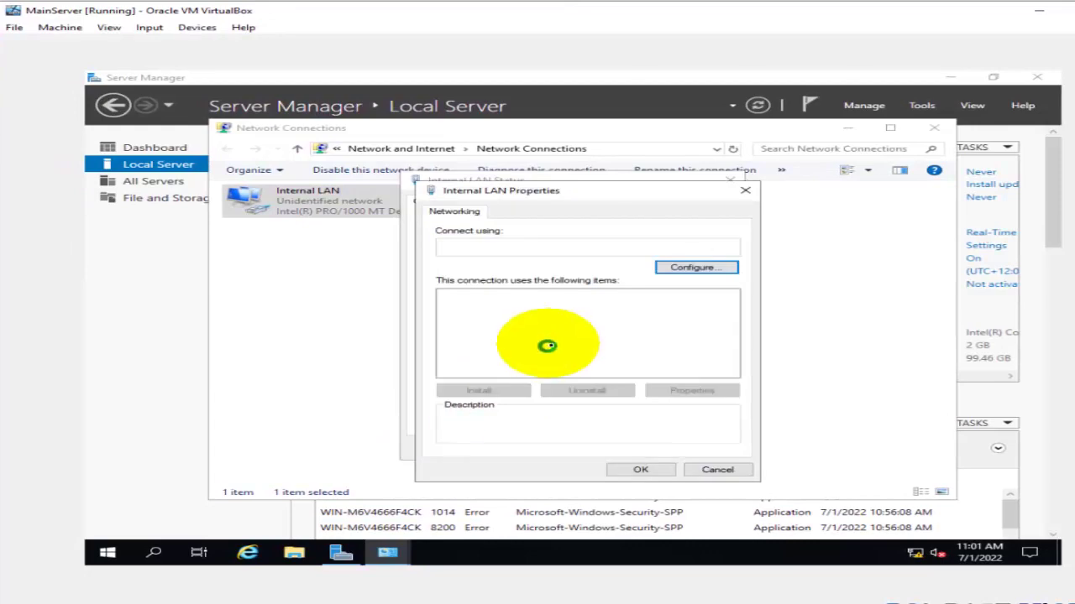
double_click(545, 332)
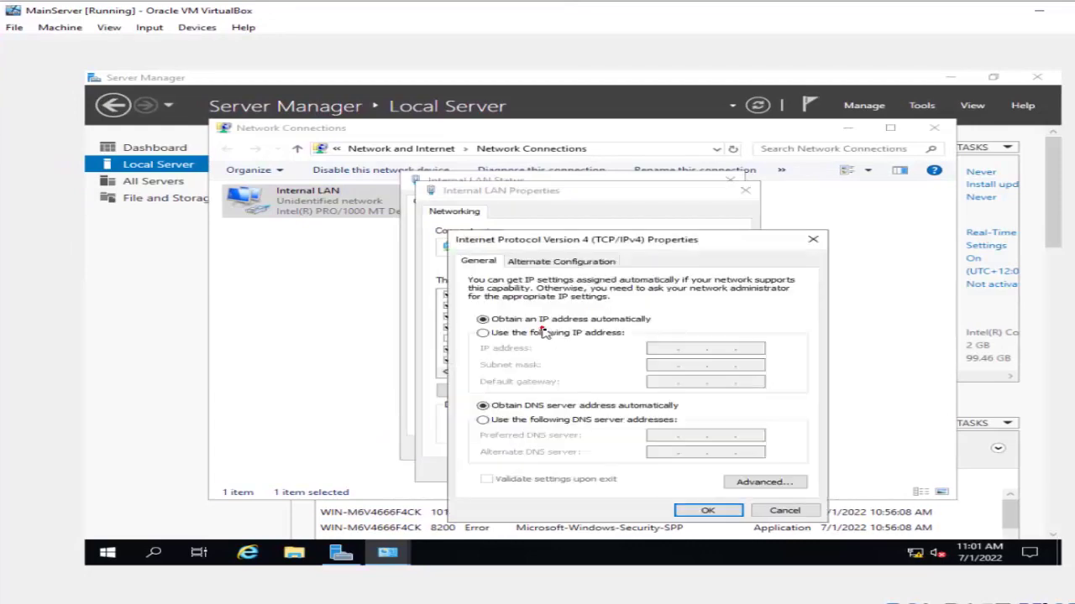
left_click(544, 332)
left_click(658, 363)
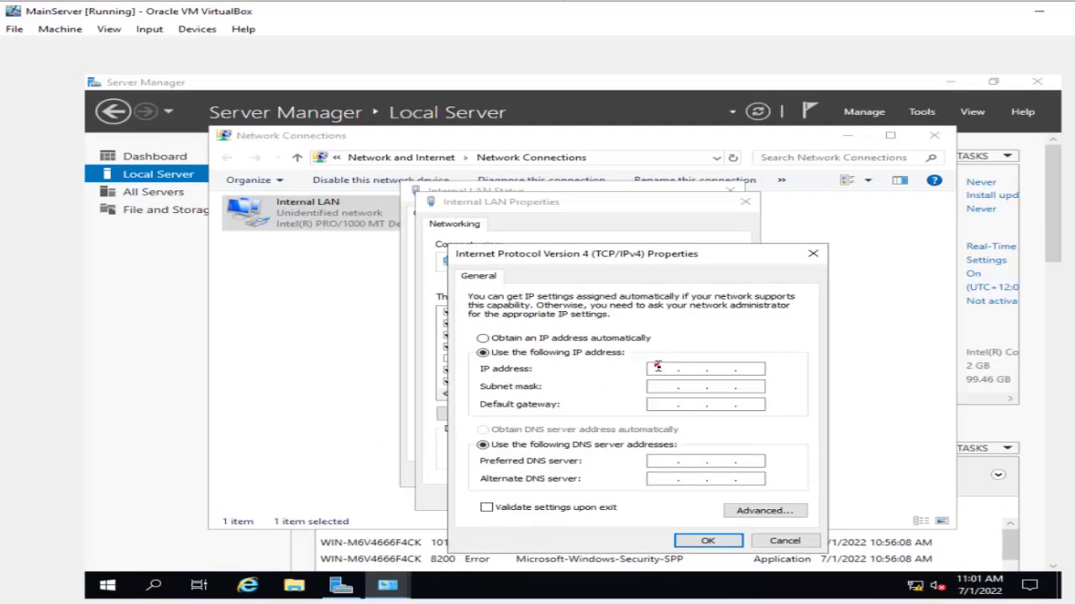
left_click(658, 366)
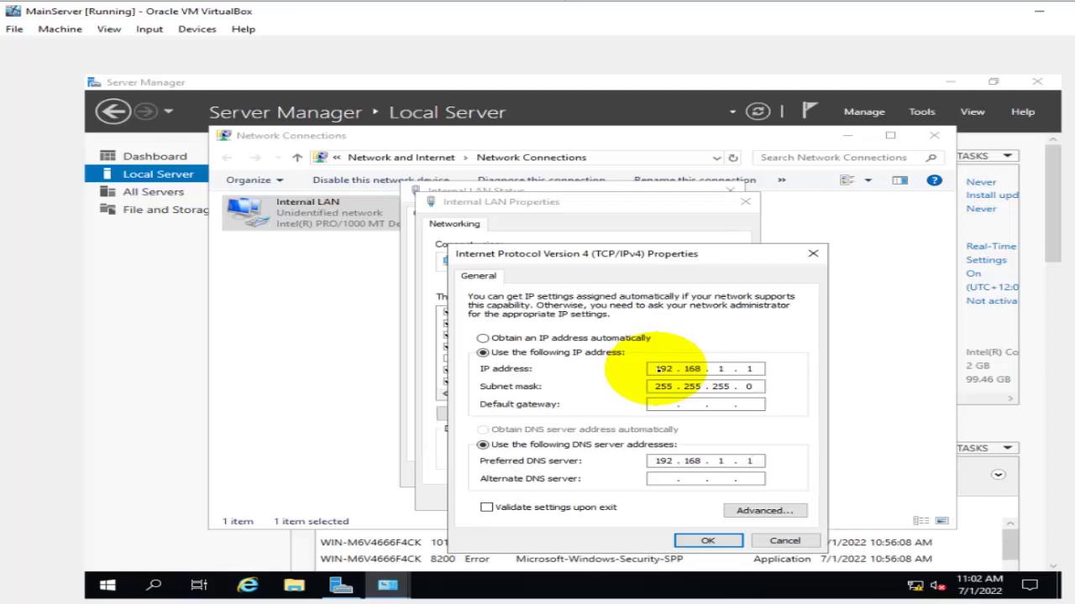
left_click(707, 541)
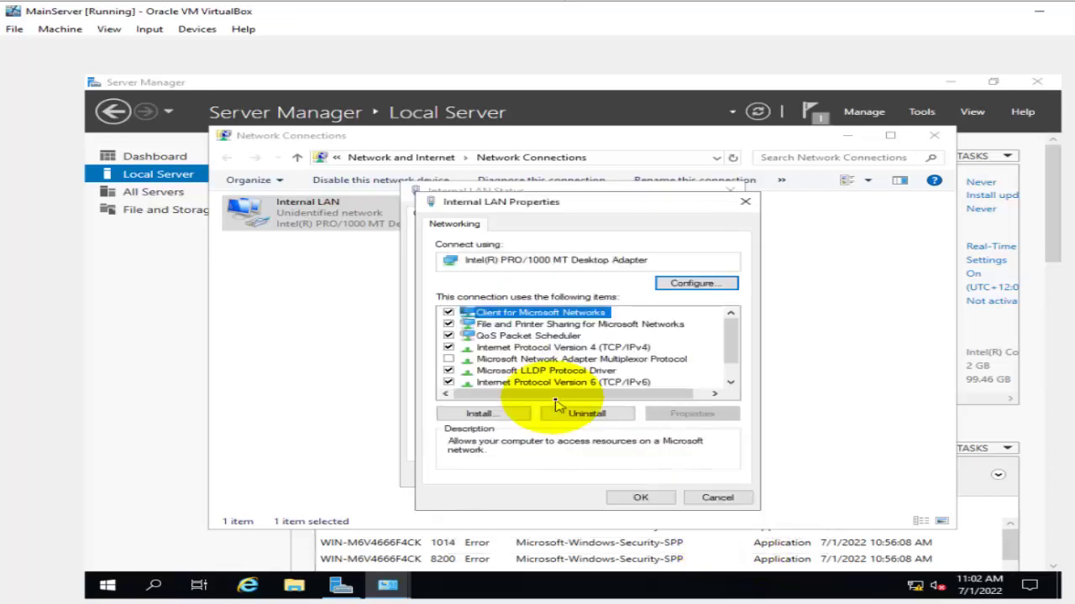
Disable IPv6 on Internal LAN, then close the status and Network Connections windows.
left_click(447, 383)
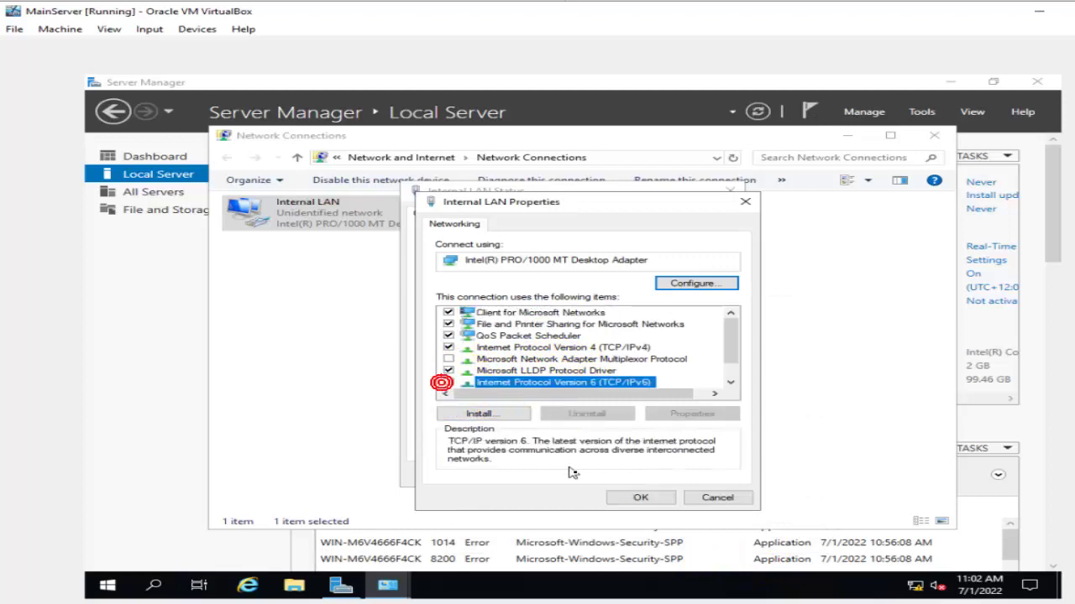
left_click(641, 497)
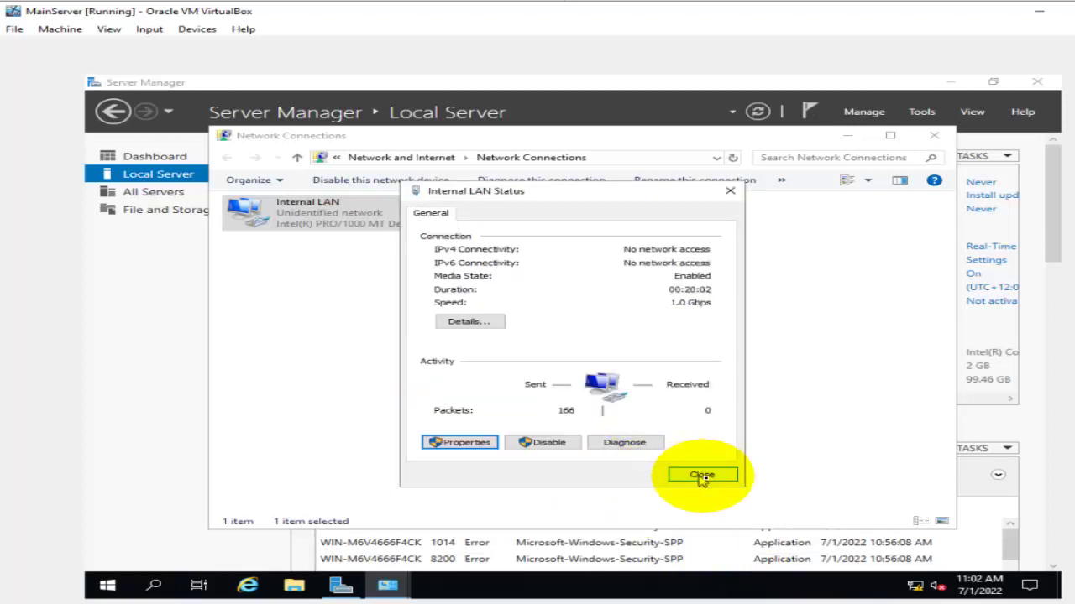
left_click(702, 476)
left_click(934, 136)
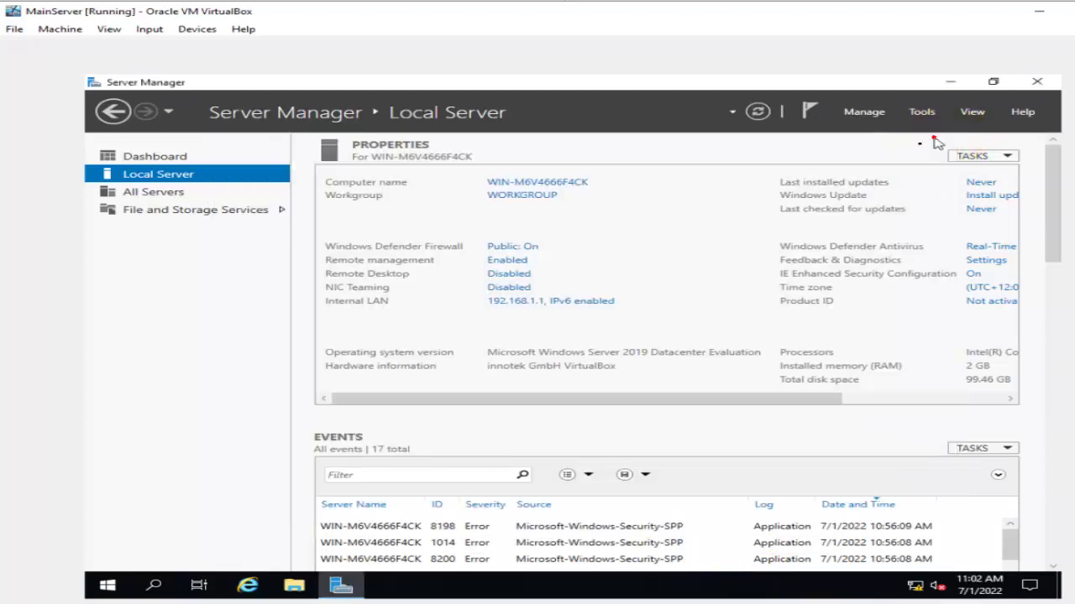
Rename the computer to MainServer with DNS suffix Mybusiness.local and acknowledge the restart notice.
left_click(758, 112)
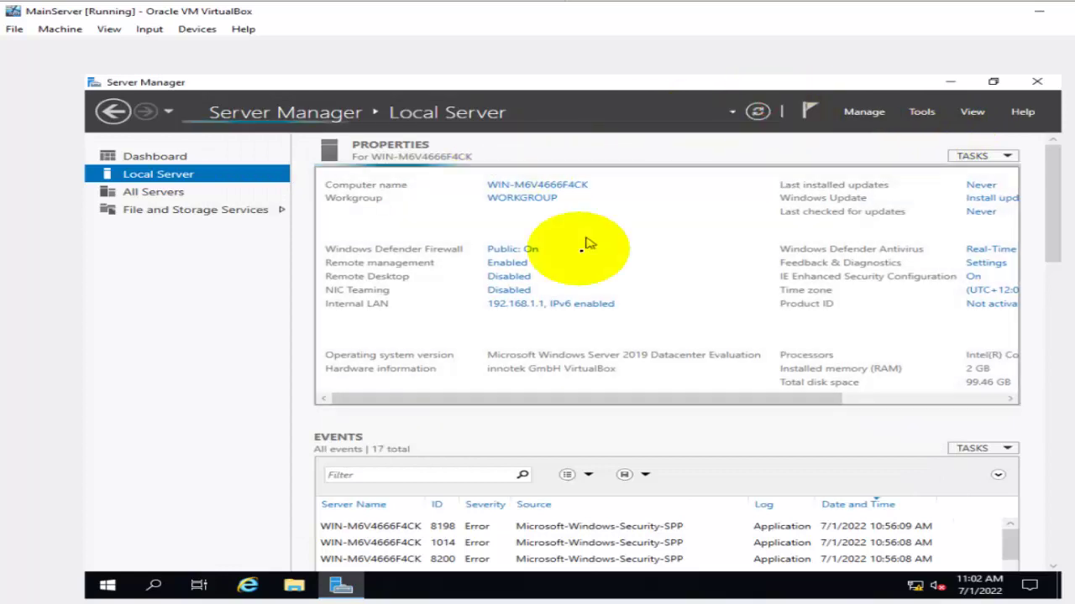
left_click(528, 190)
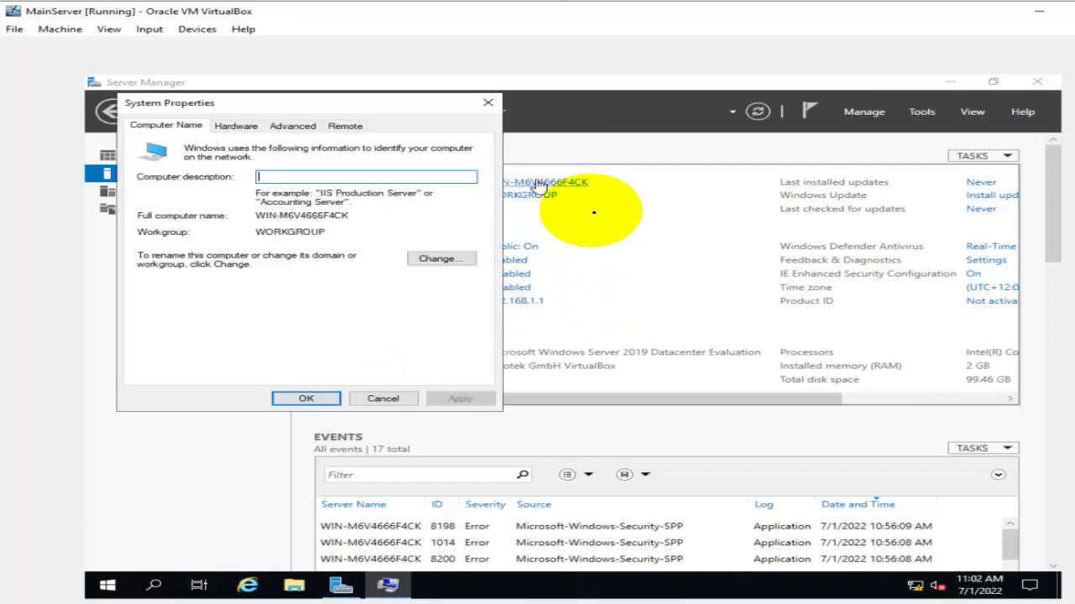
left_click(451, 257)
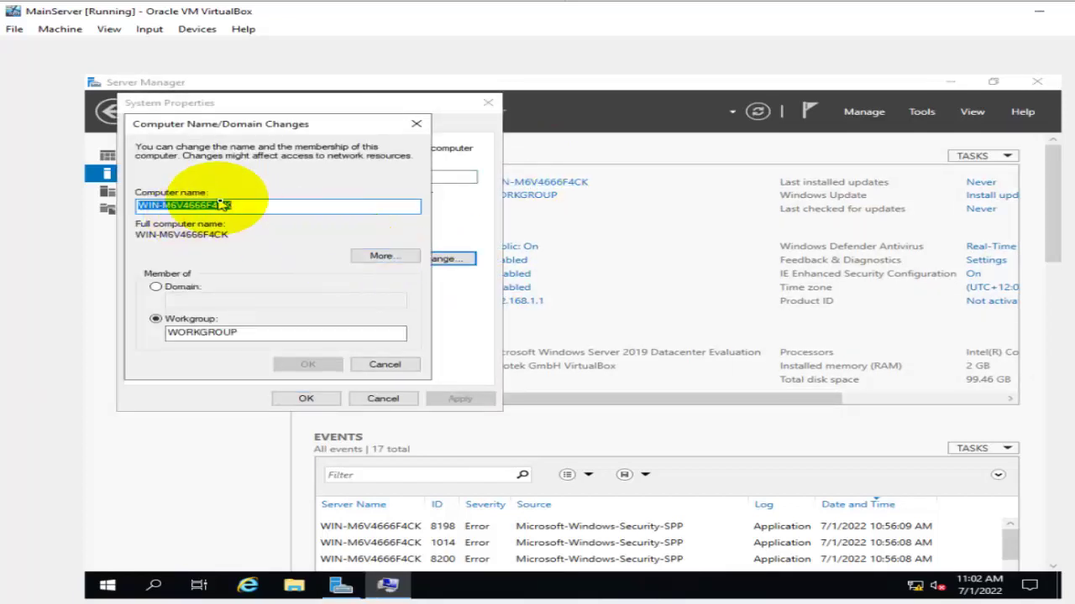
type("MainServer")
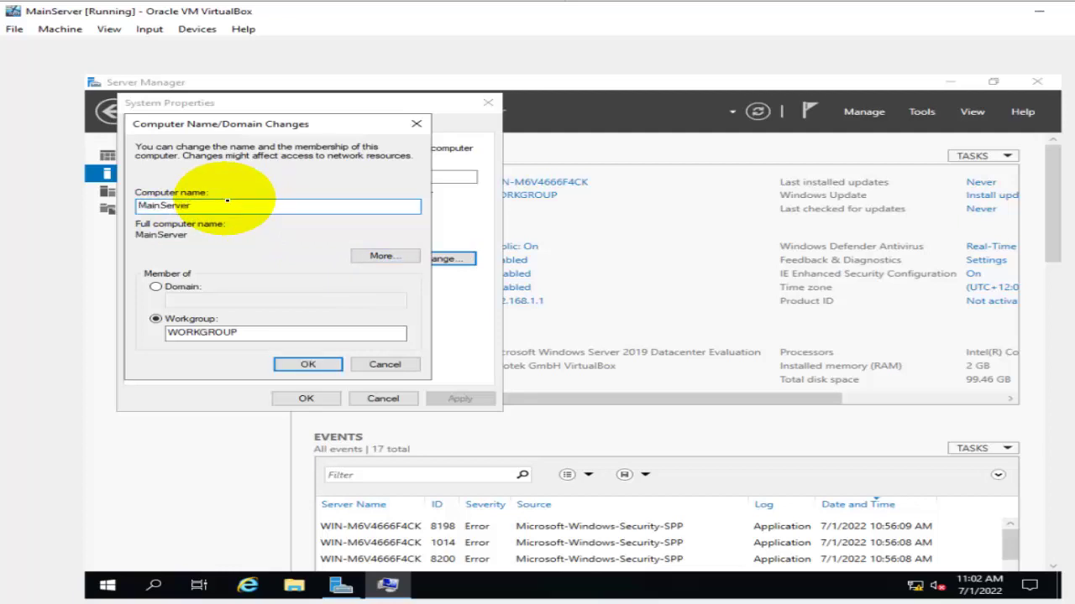
left_click(385, 257)
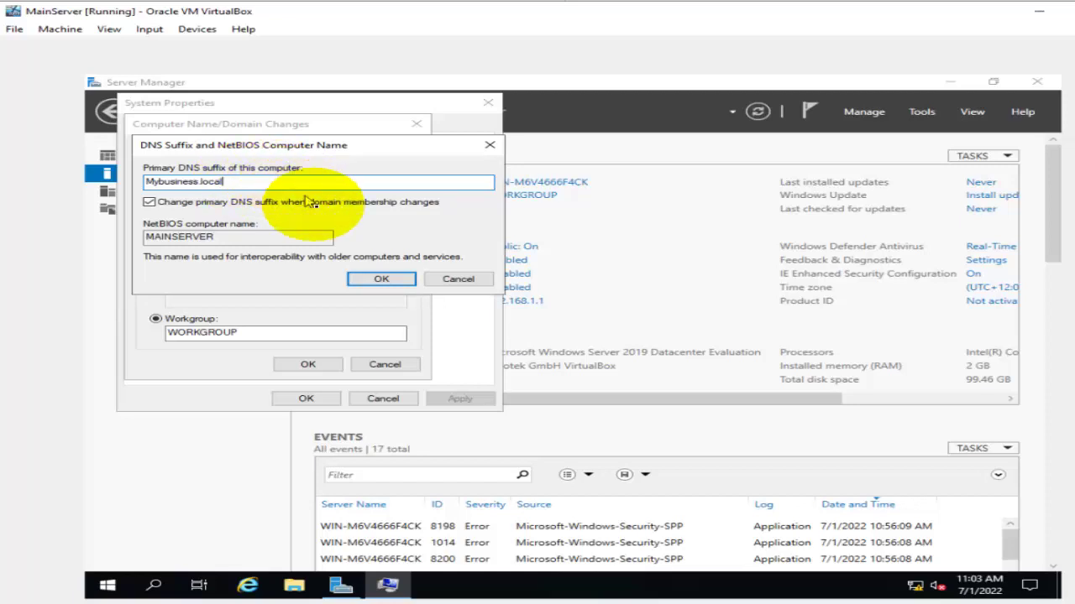
left_click(382, 279)
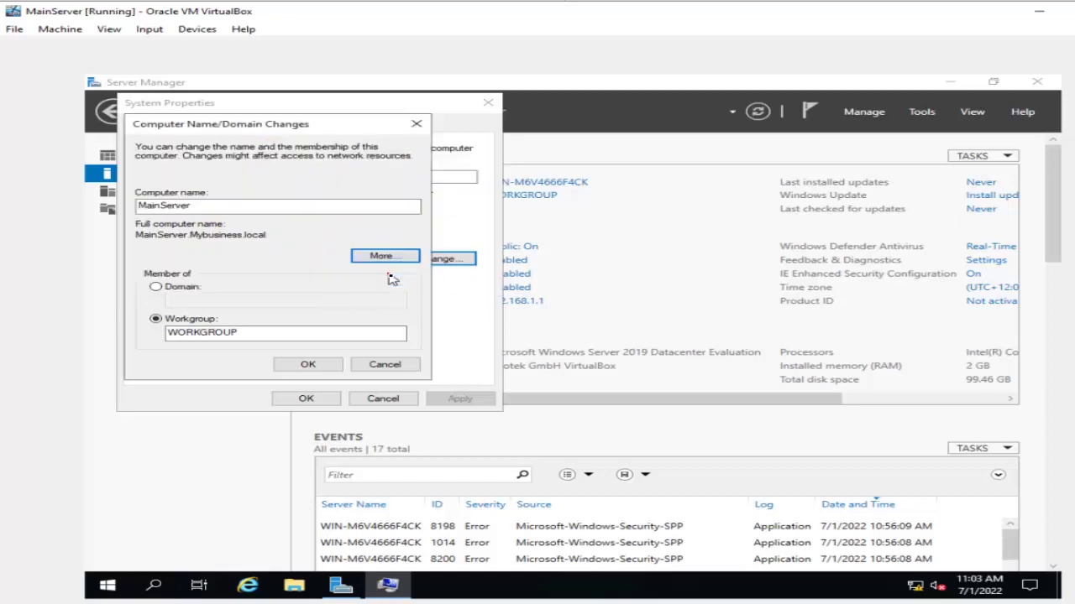
left_click(319, 364)
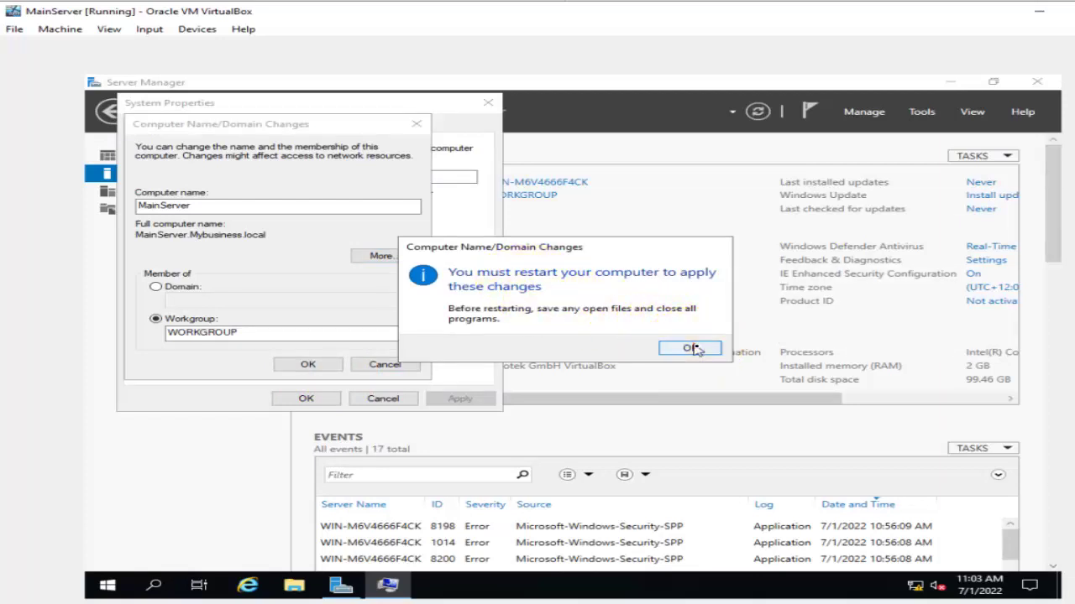
left_click(689, 347)
left_click(303, 401)
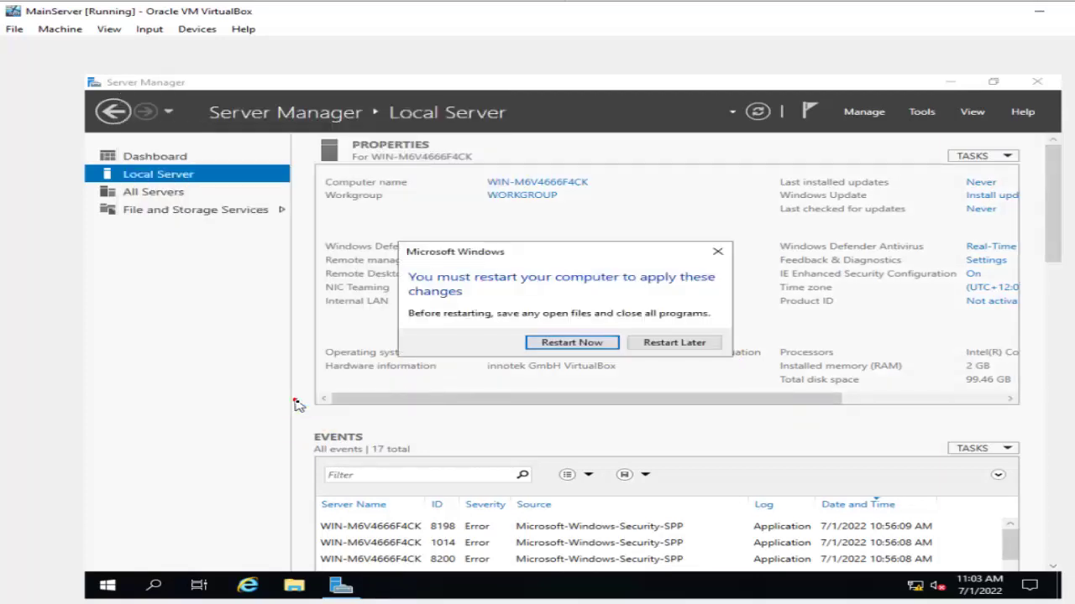
Restart the server, send Ctrl-Alt-Del, and sign in with the Administrator password.
left_click(573, 343)
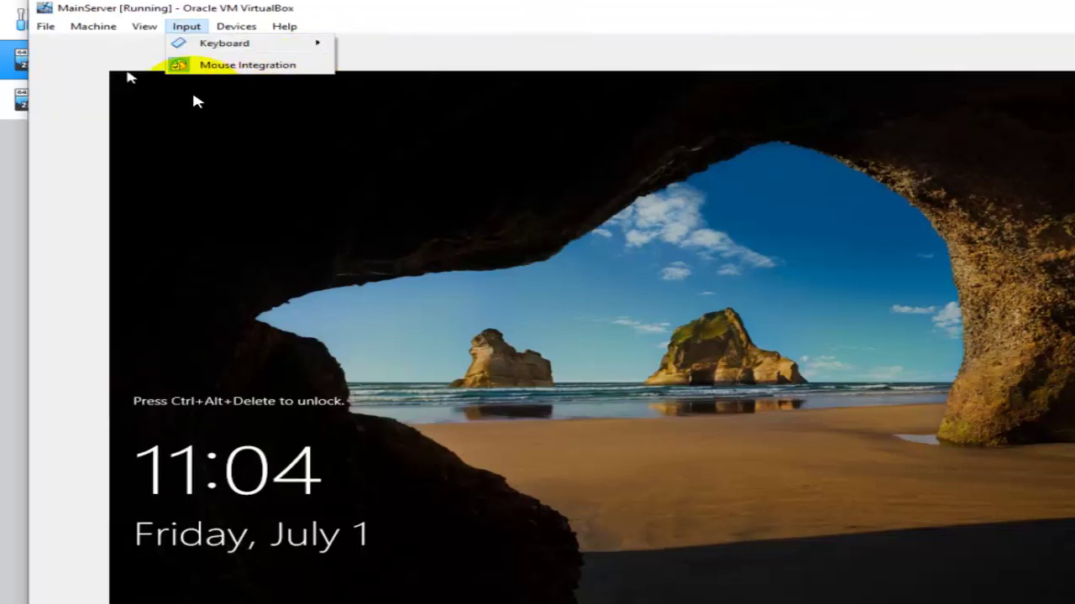
mouse_move(241, 46)
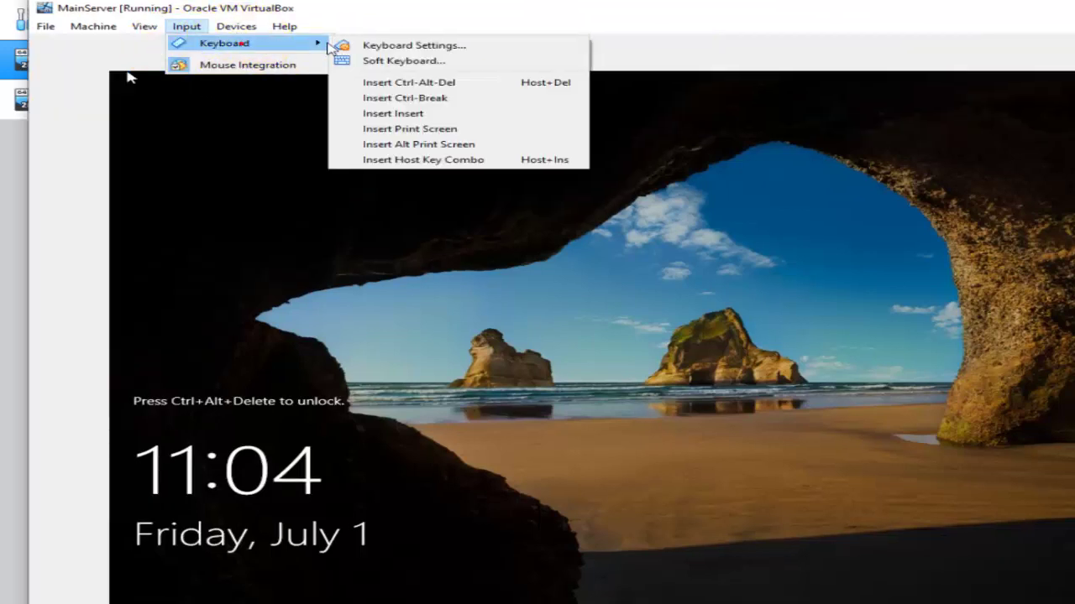
left_click(430, 86)
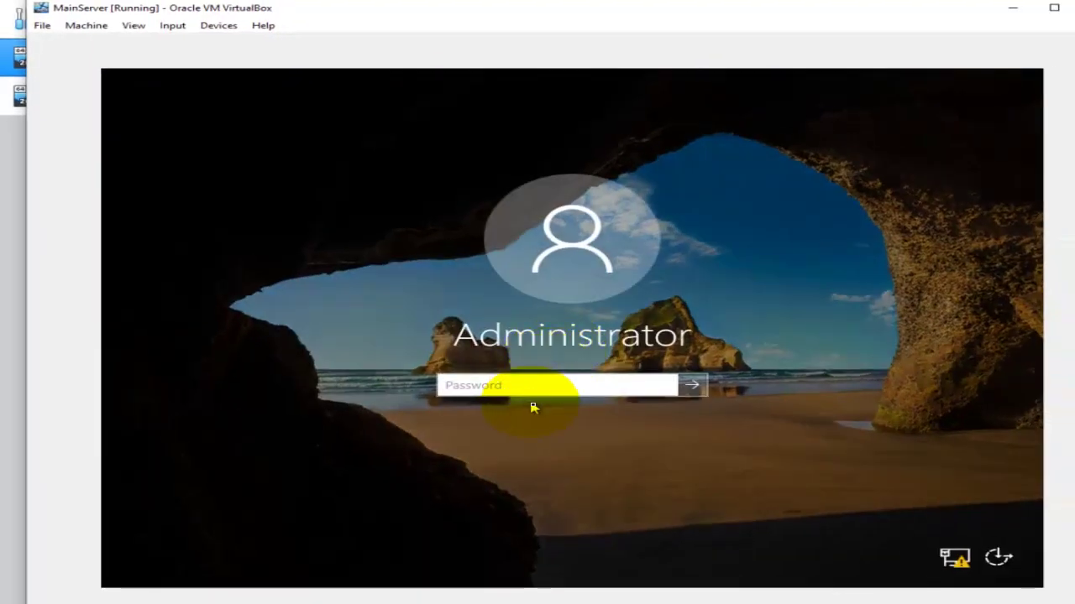
type("••")
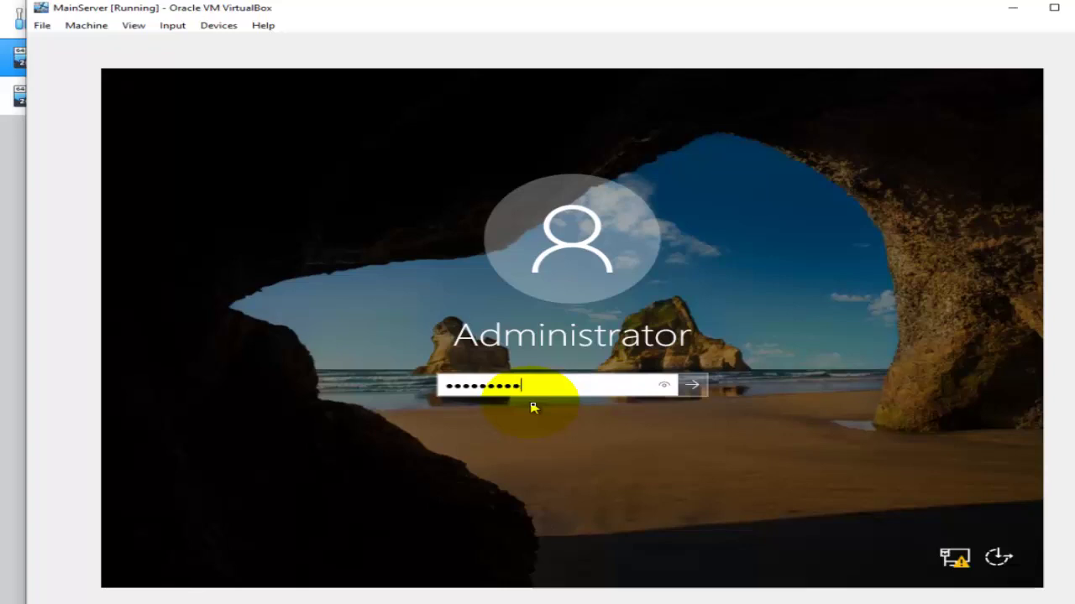
key("Return")
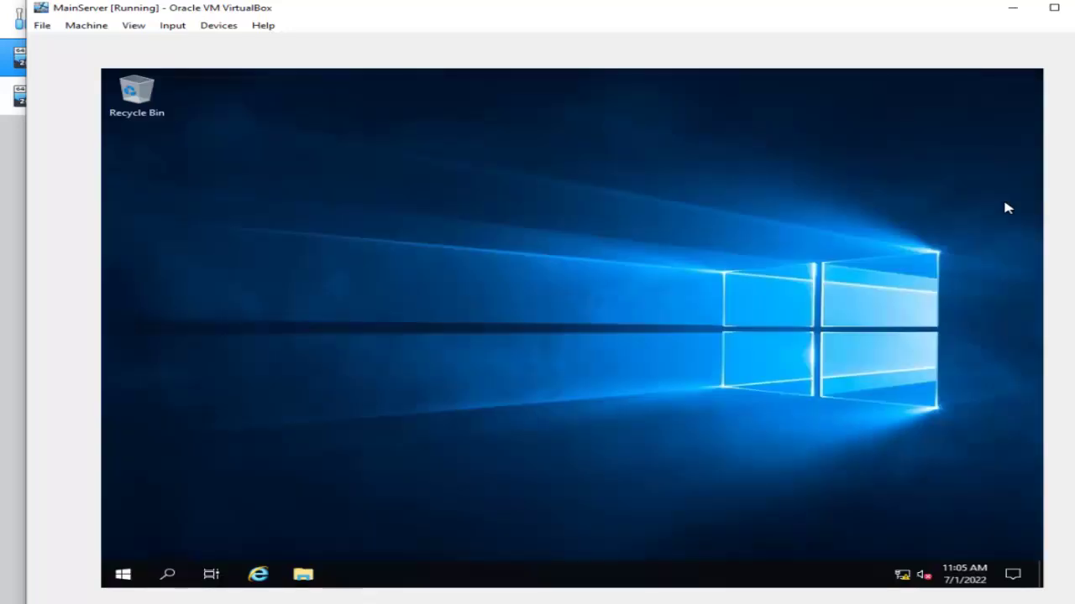
left_click(689, 245)
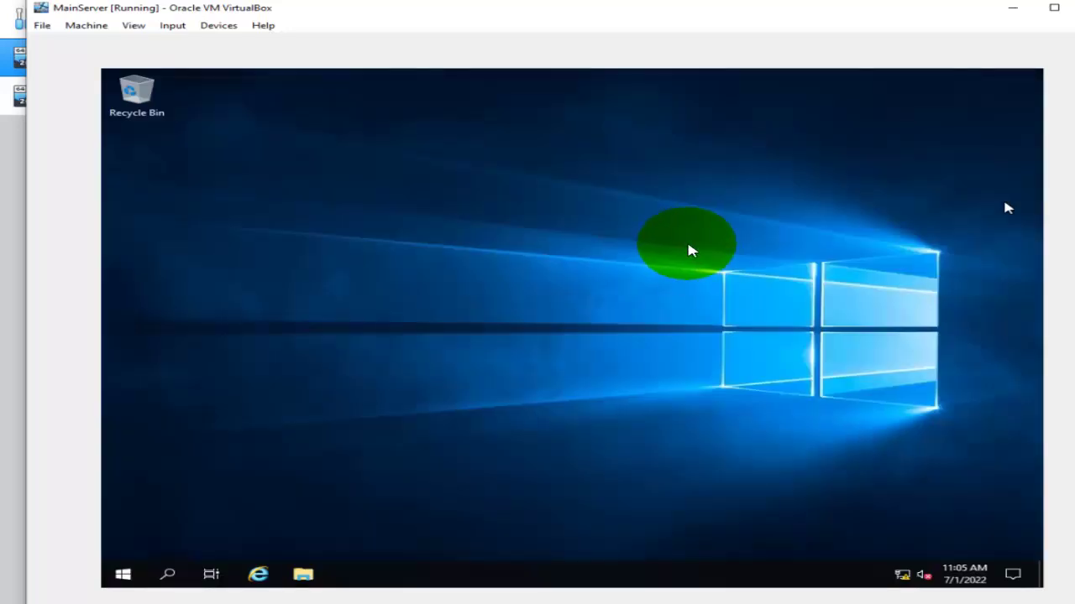
Enable the Computer icon in Themes' desktop icon settings so This PC shows on the desktop.
right_click(685, 240)
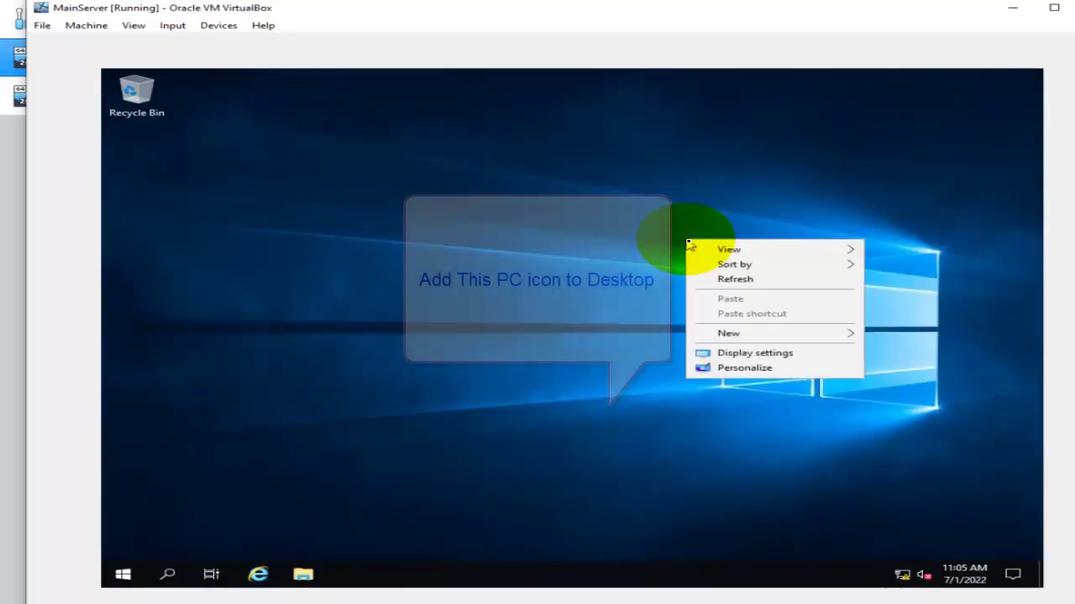
left_click(743, 366)
left_click(741, 374)
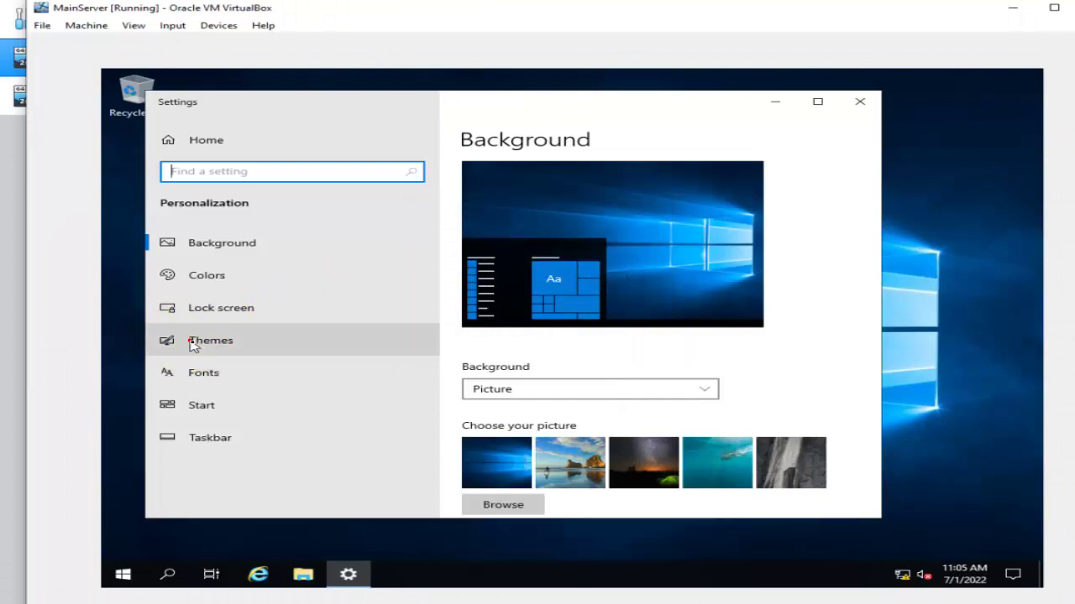
left_click(180, 340)
scroll(653, 380, "down", 10)
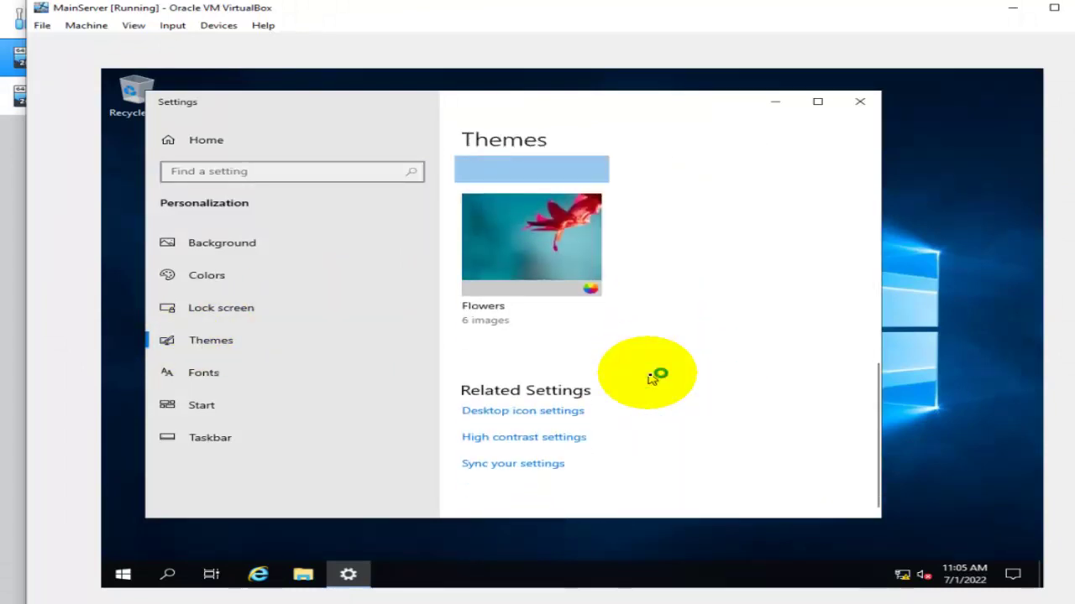
left_click(504, 415)
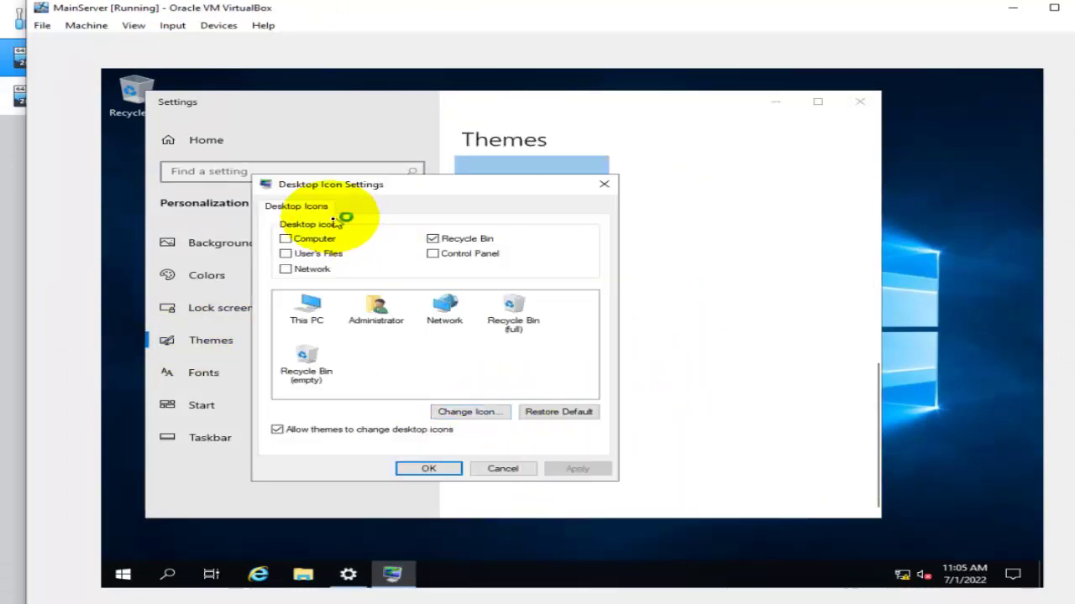
left_click(306, 241)
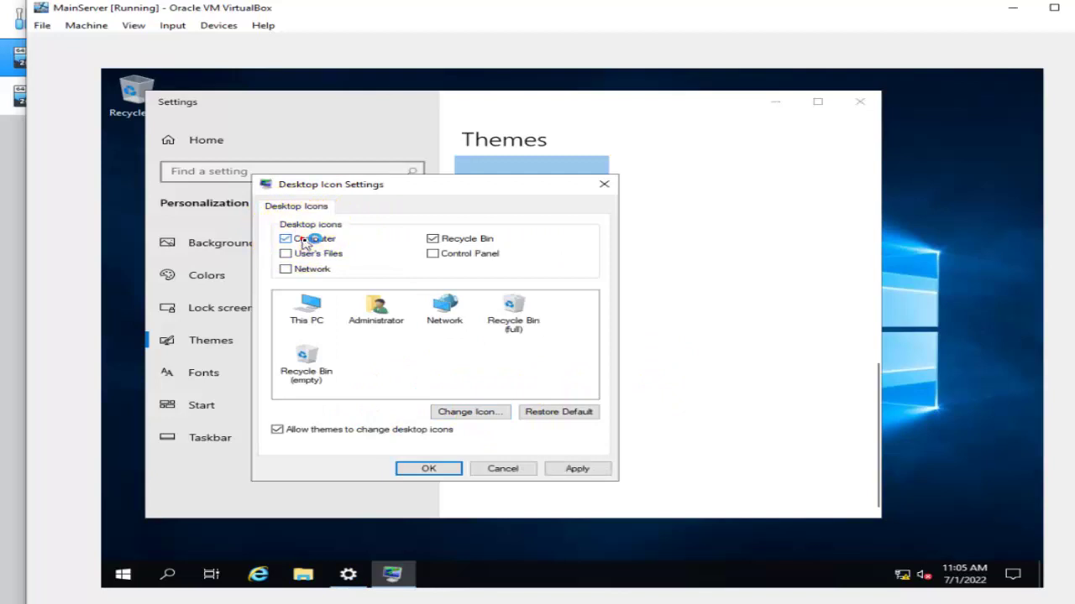
left_click(603, 470)
left_click(428, 469)
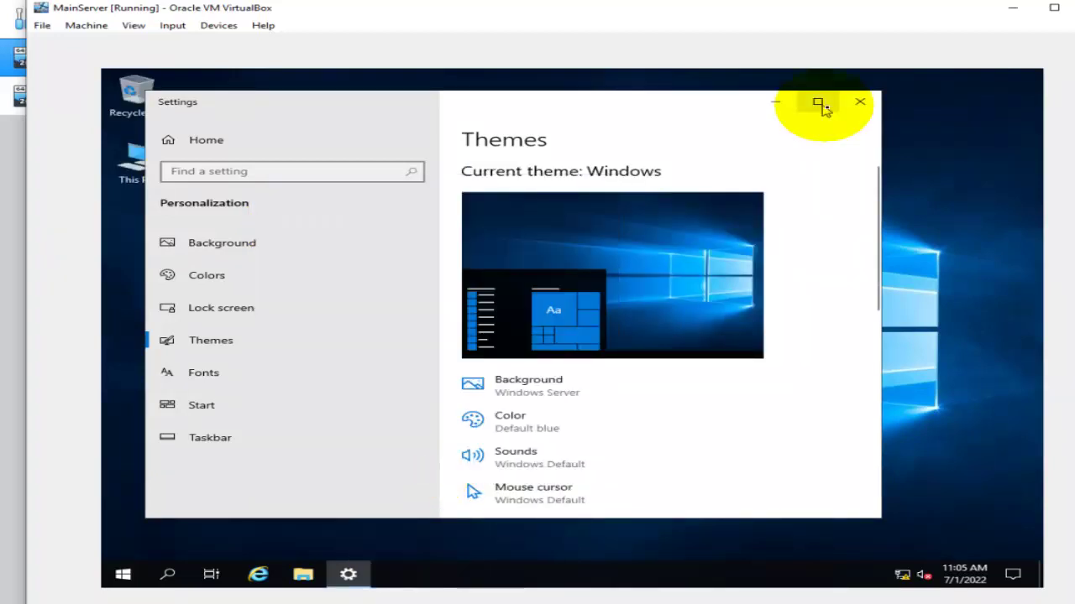
left_click(859, 101)
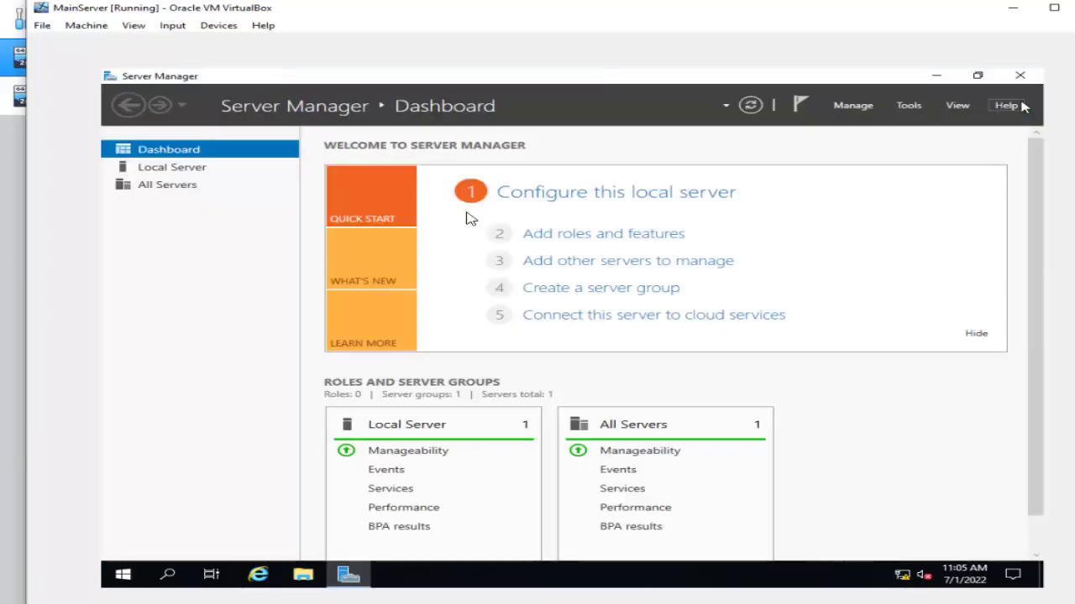
Check System Properties from Local Server to verify the name MainServer.Mybusiness.local in WORKGROUP.
left_click(164, 168)
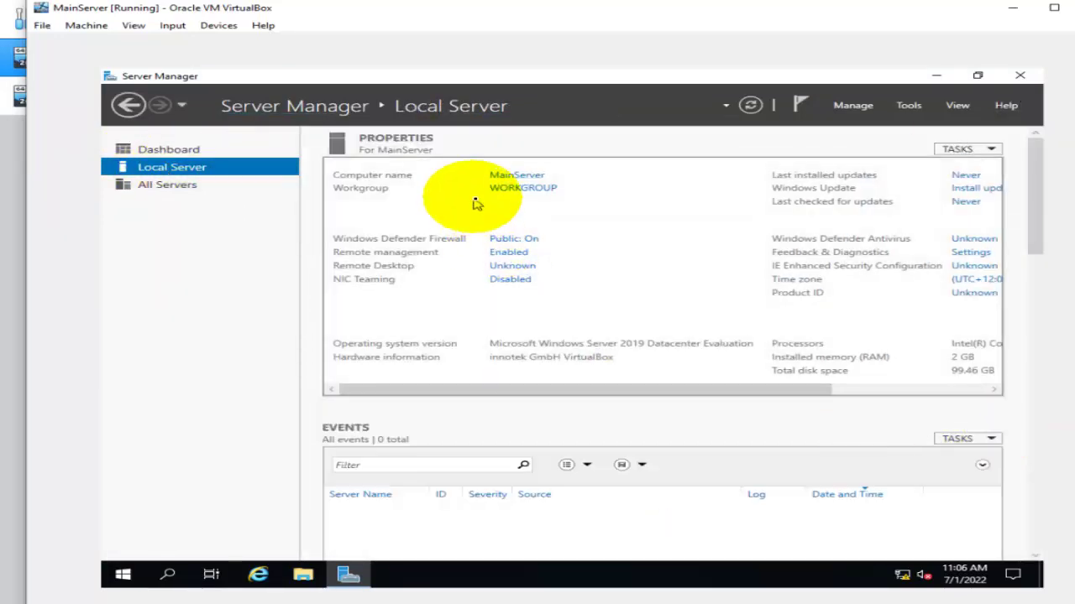
left_click(516, 177)
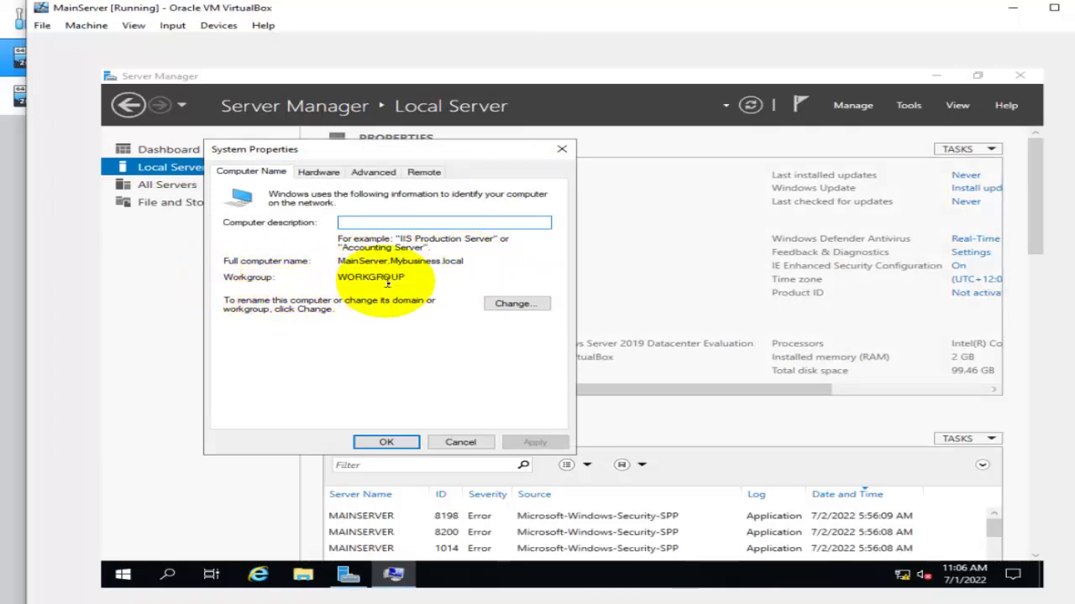
left_click(458, 444)
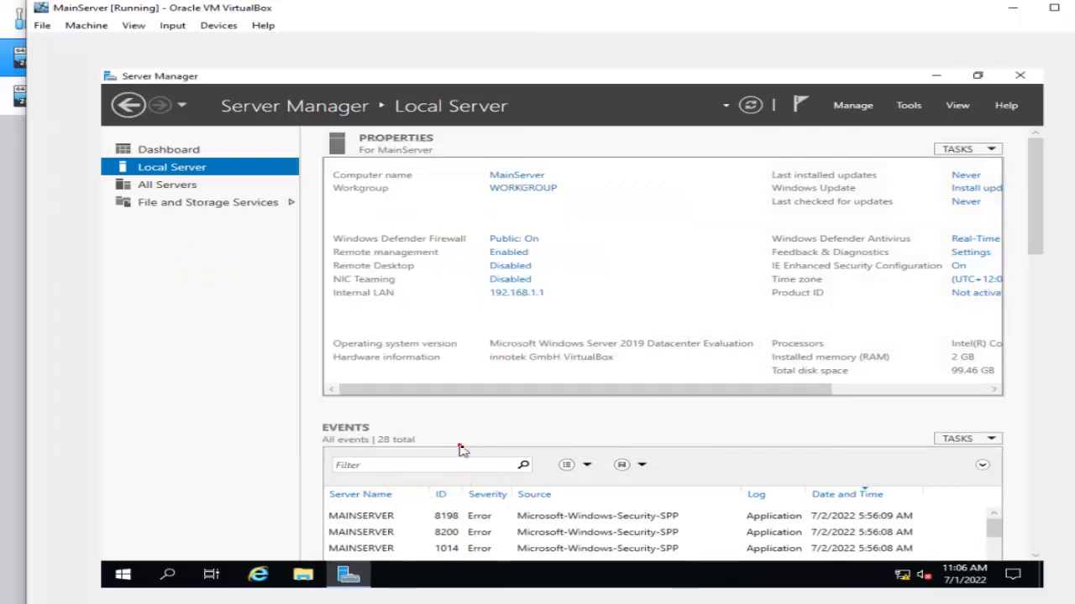
left_click(910, 106)
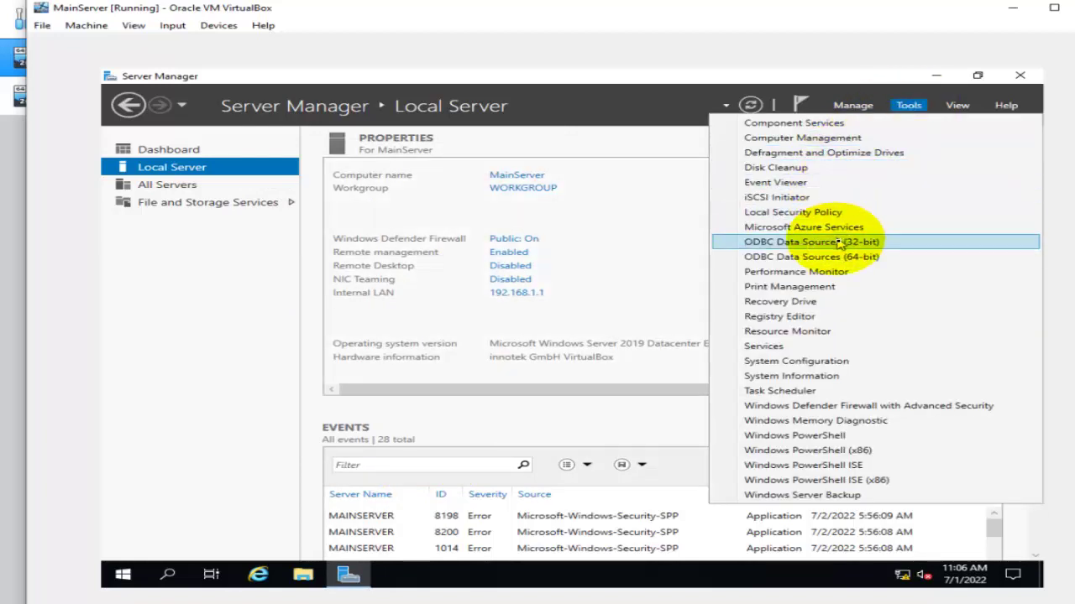
left_click(873, 111)
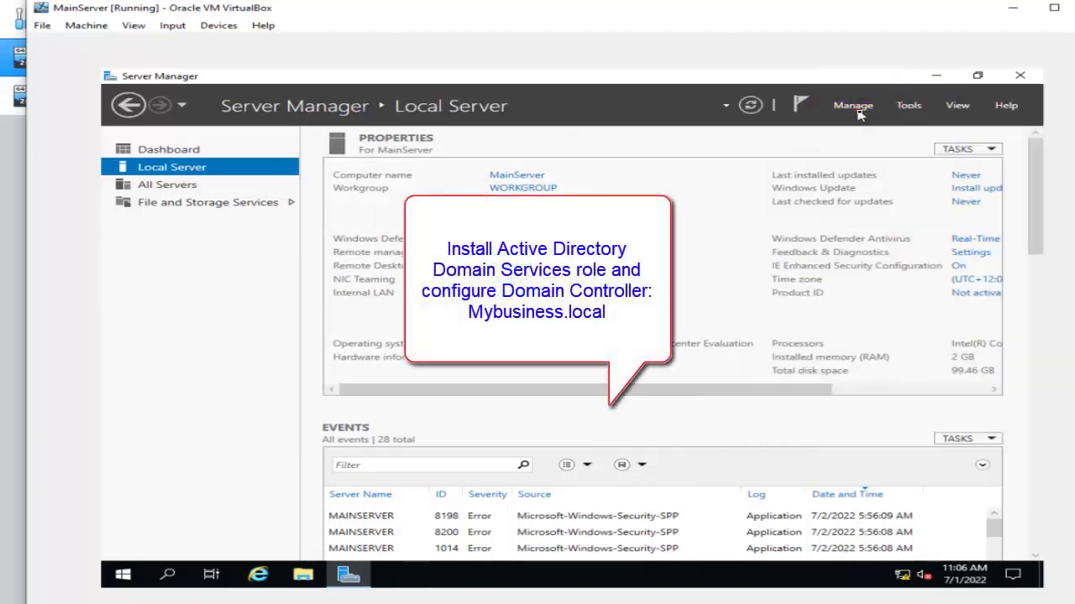
Start Add Roles and Features on MainServer and select Active Directory Domain Services with its required features.
left_click(873, 111)
left_click(876, 124)
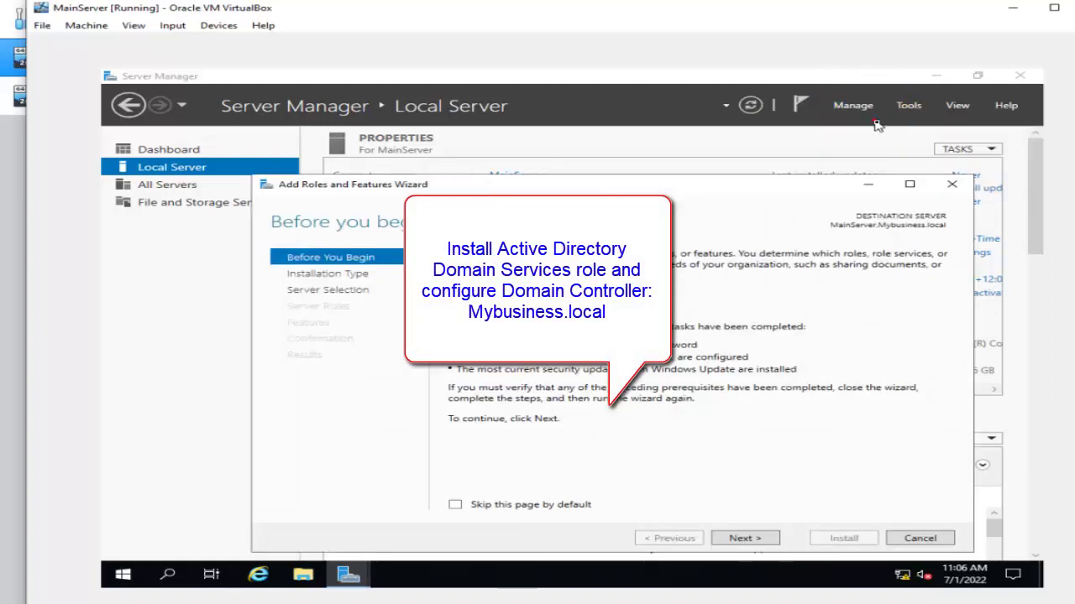
left_click(754, 543)
left_click(753, 542)
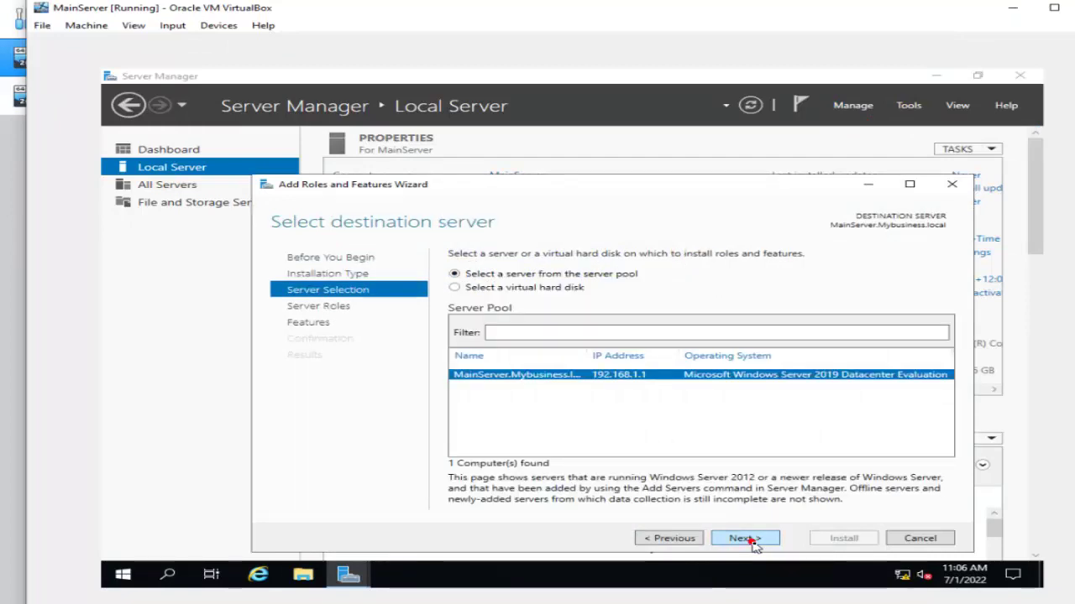
left_click(751, 542)
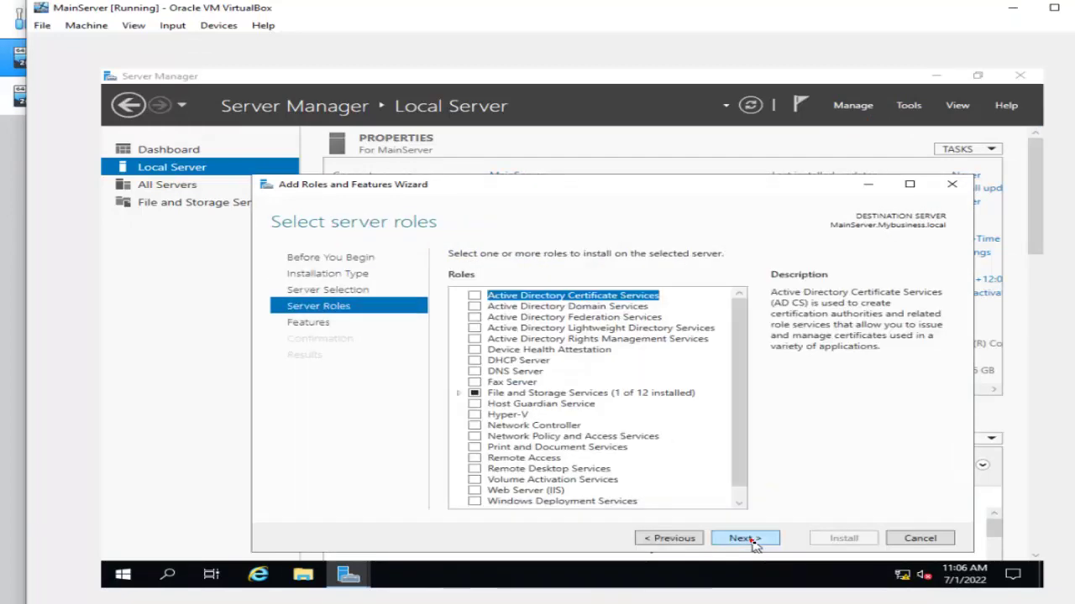
left_click(474, 307)
left_click(655, 484)
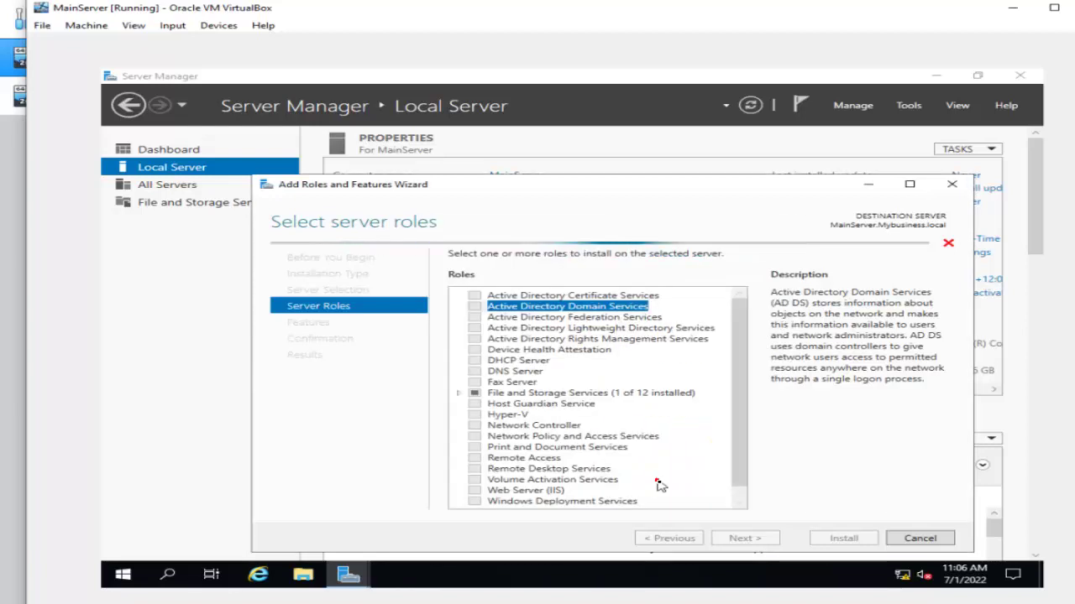
Continue past the Features and AD DS pages and install the AD DS role.
left_click(740, 542)
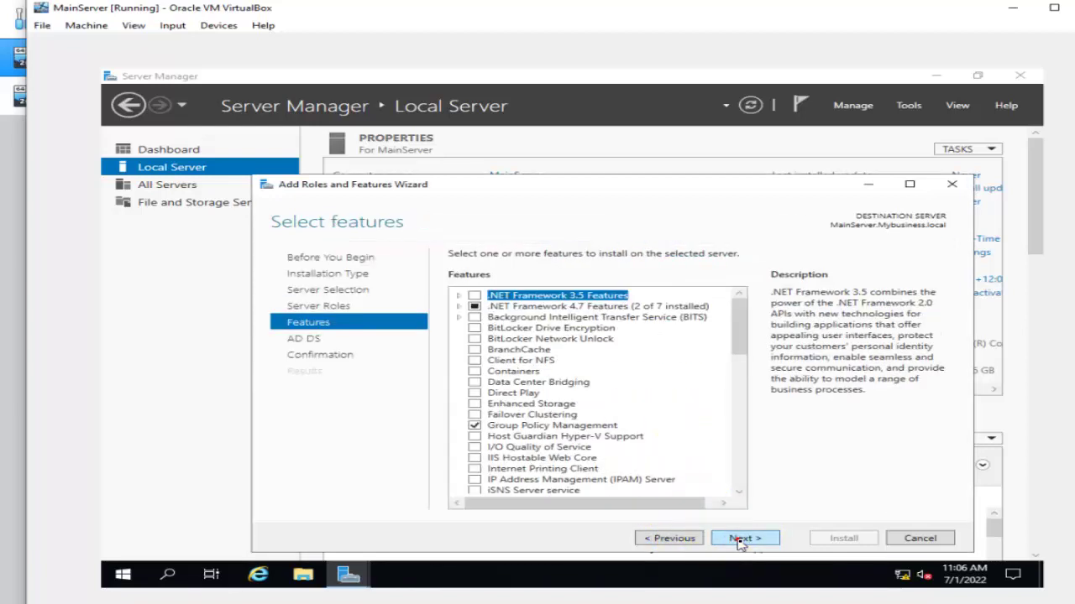
left_click(740, 541)
left_click(740, 541)
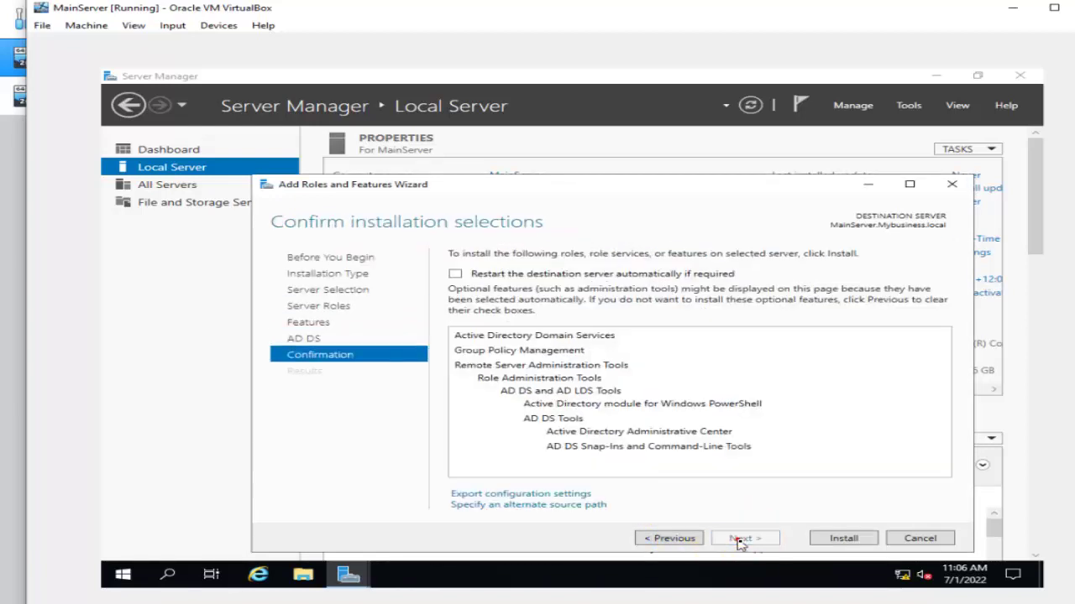
left_click(839, 539)
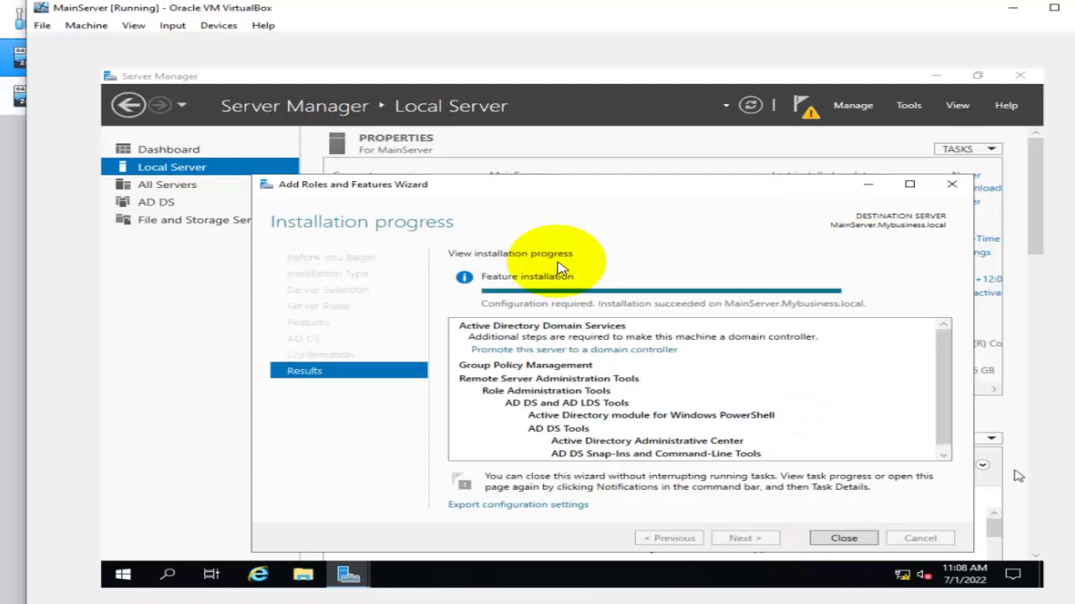
left_click_drag(613, 188, 510, 140)
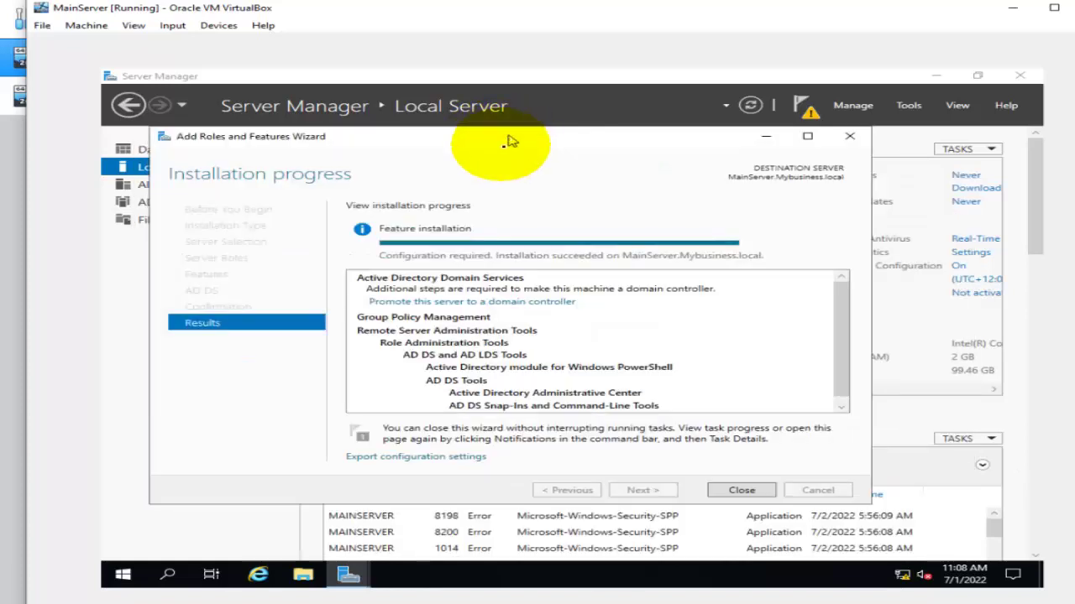
left_click(477, 301)
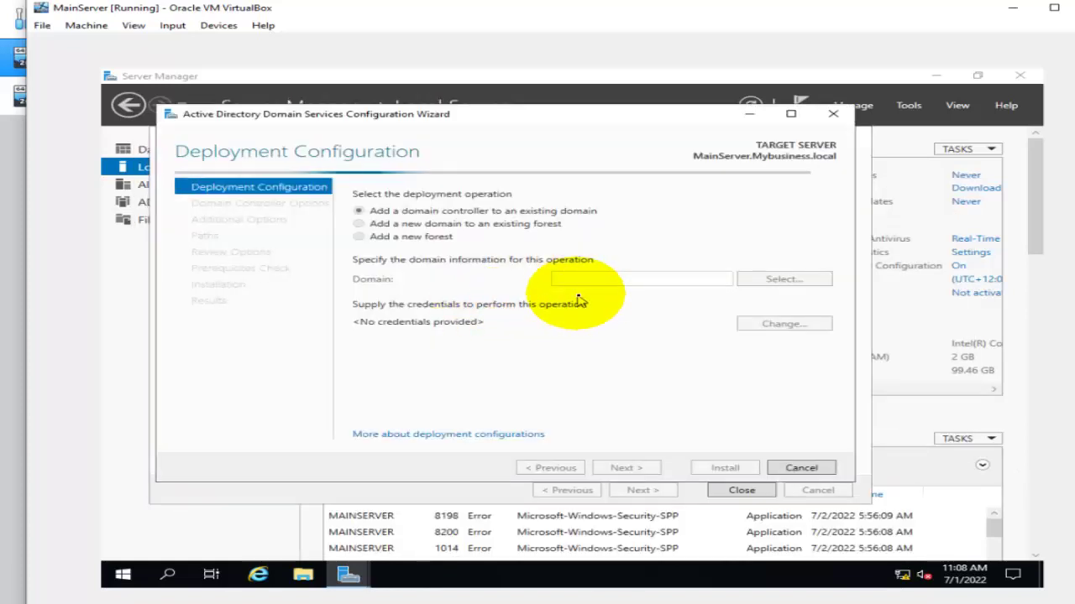
Choose to add a new forest with root domain Mybusiness.local.
left_click(359, 236)
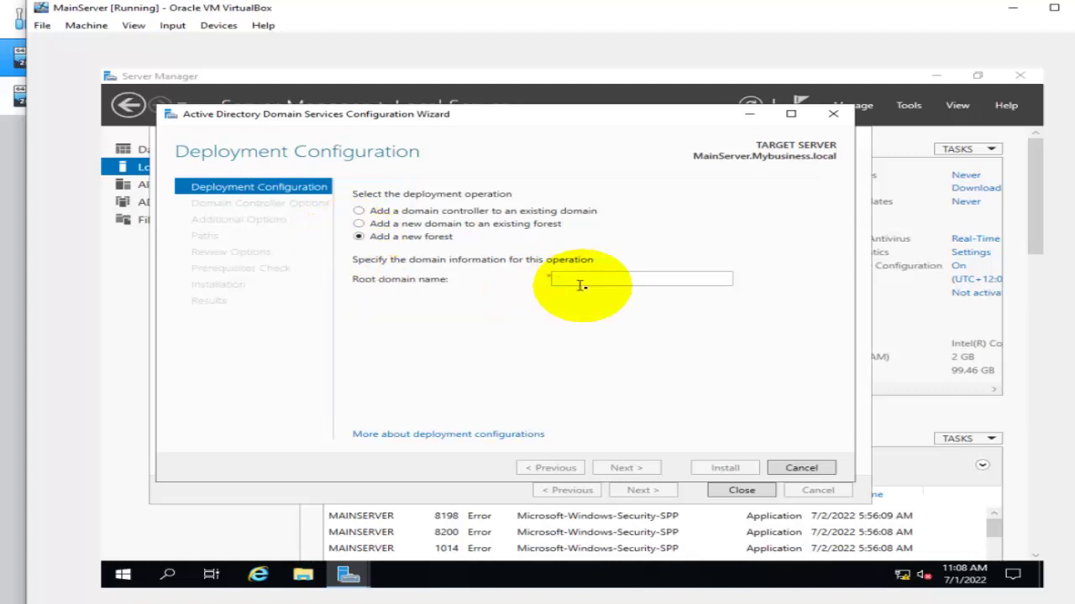
left_click(595, 282)
type("Mybusiness.local")
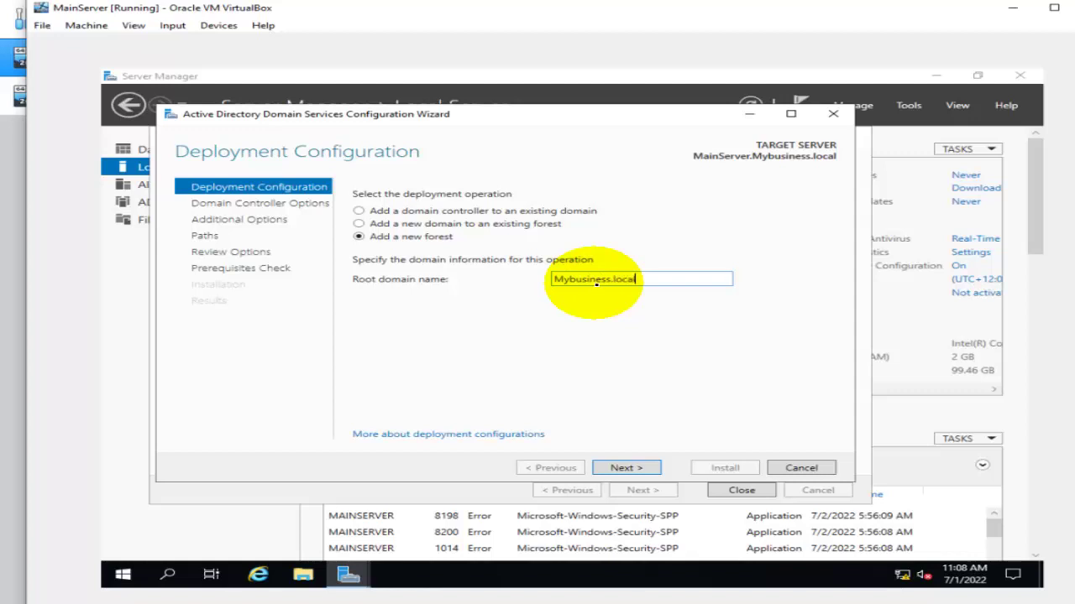
left_click(641, 470)
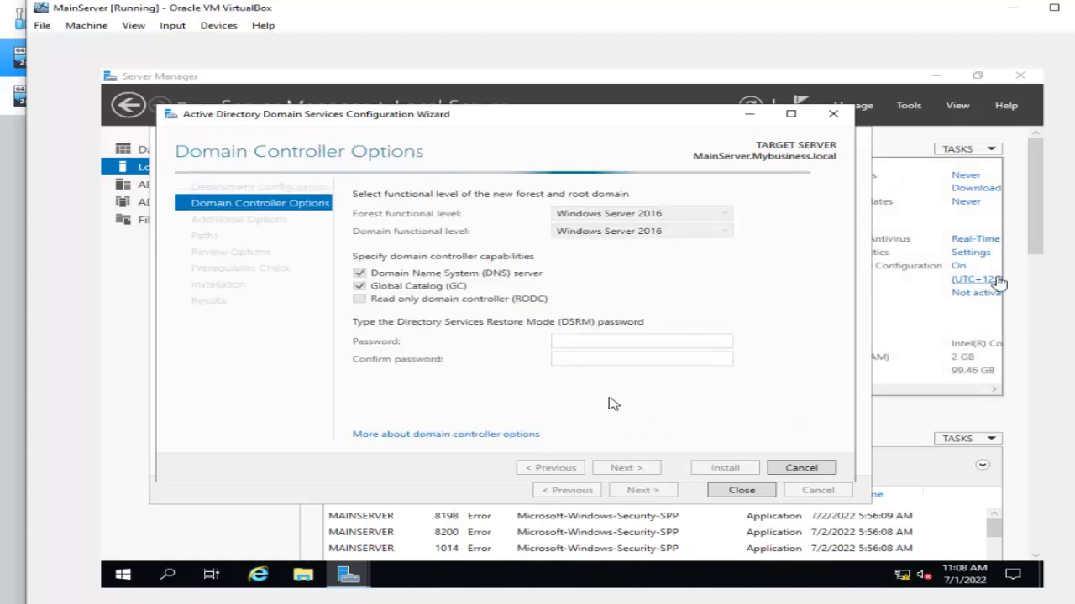
Set the DSRM password, accept NetBIOS name MYBUSINESS and default paths, and start installation.
left_click(579, 342)
left_click(579, 341)
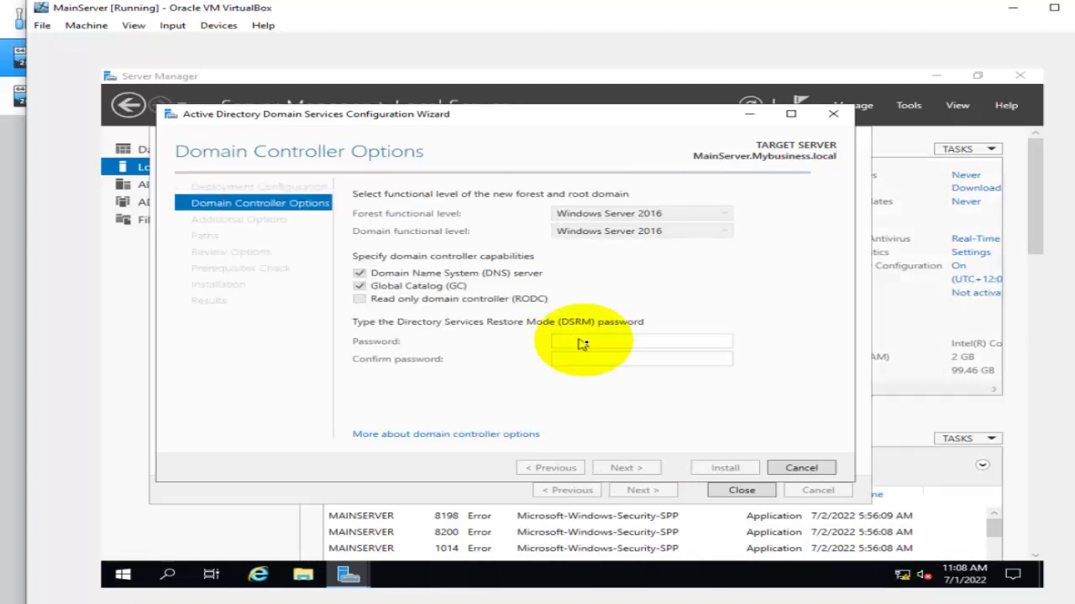
left_click(586, 342)
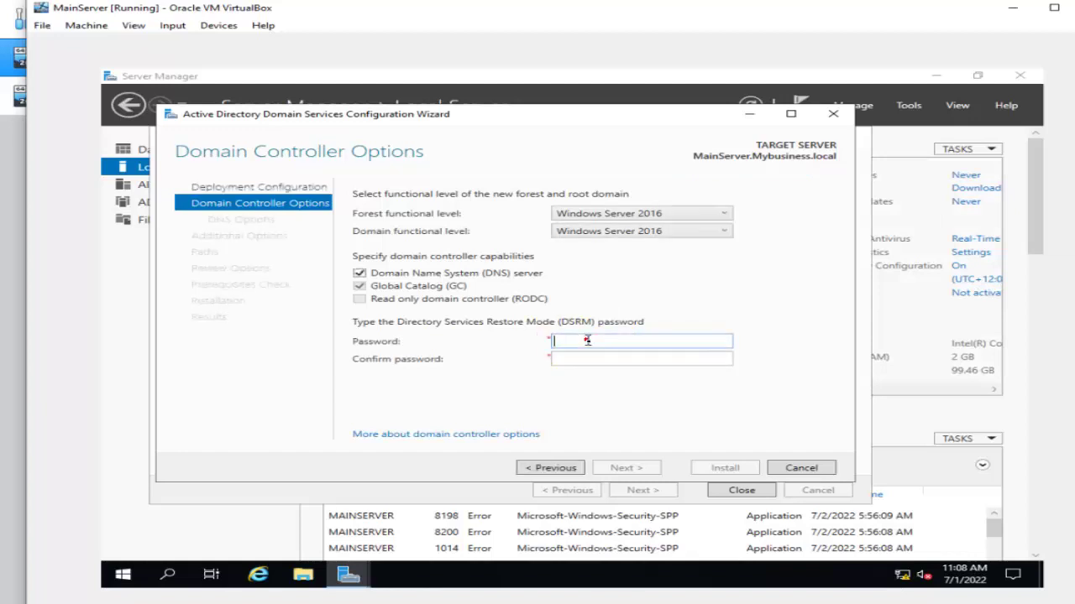
left_click(587, 341)
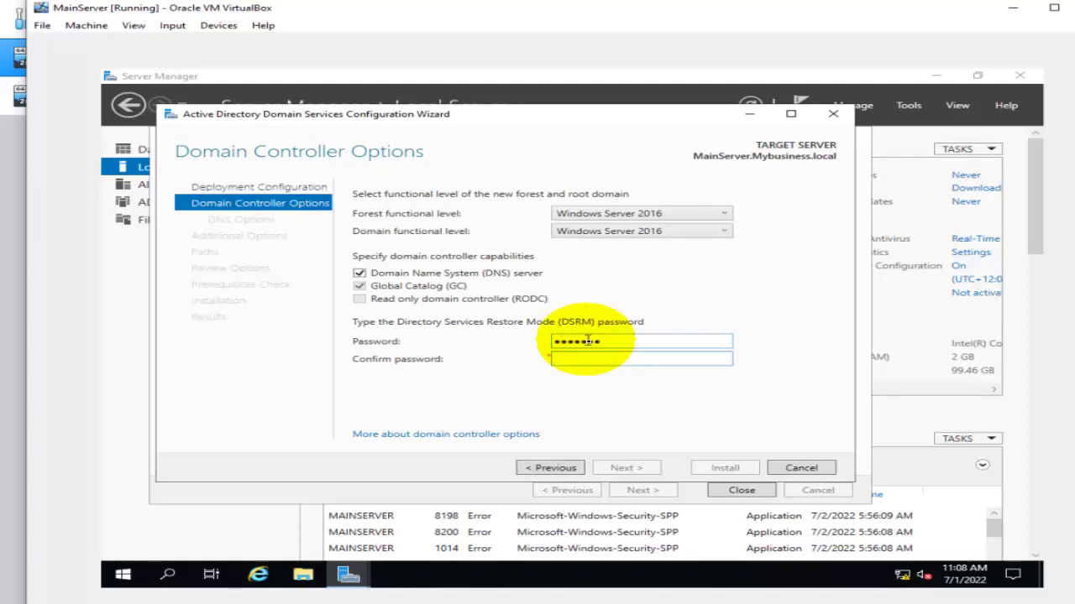
type("P@ssw0rd")
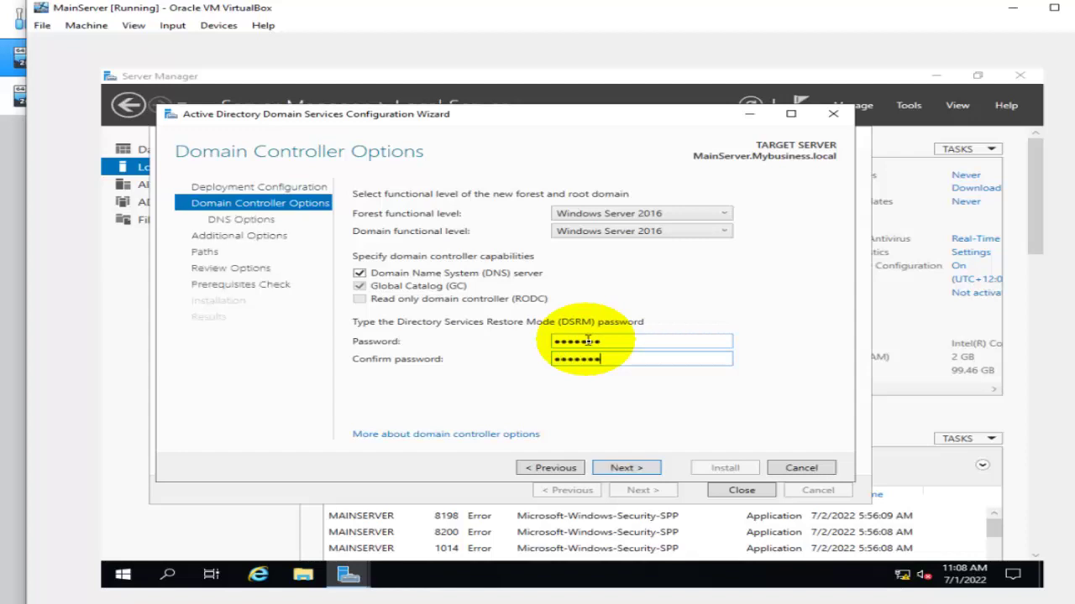
left_click(639, 469)
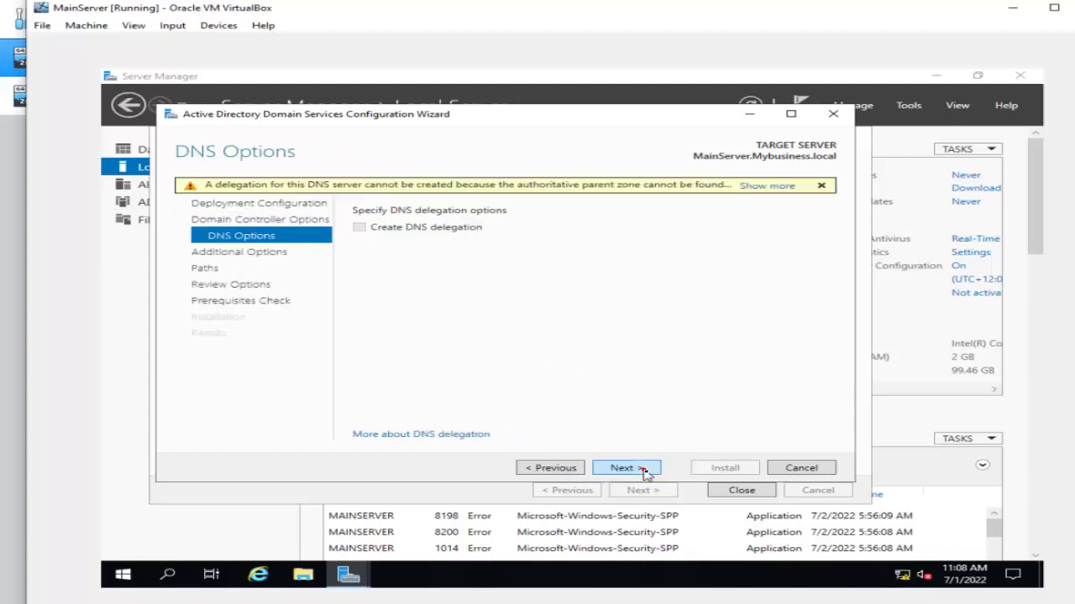
left_click(643, 469)
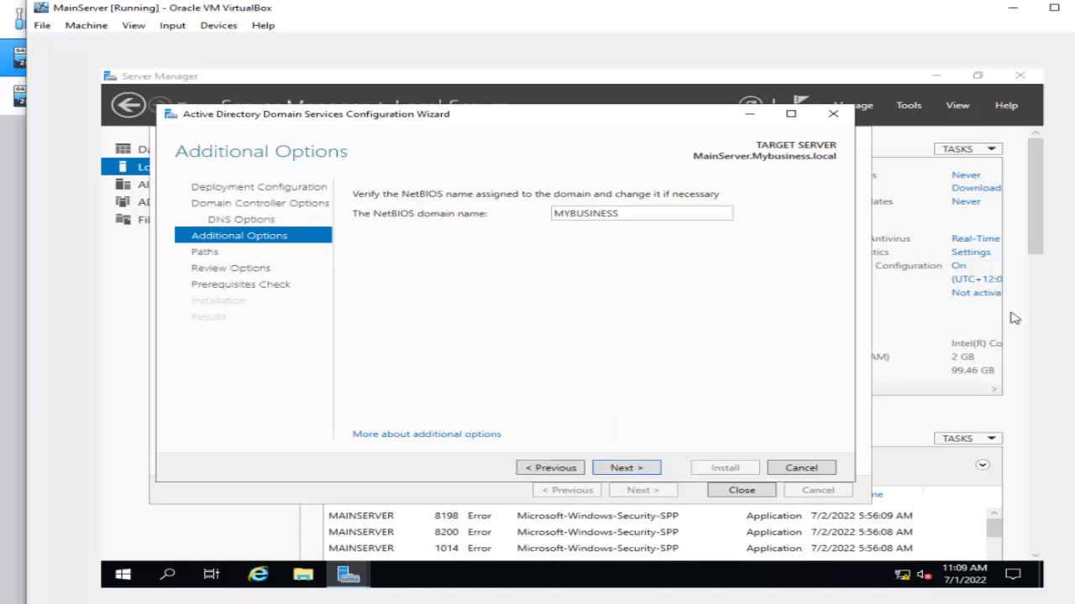
left_click(638, 467)
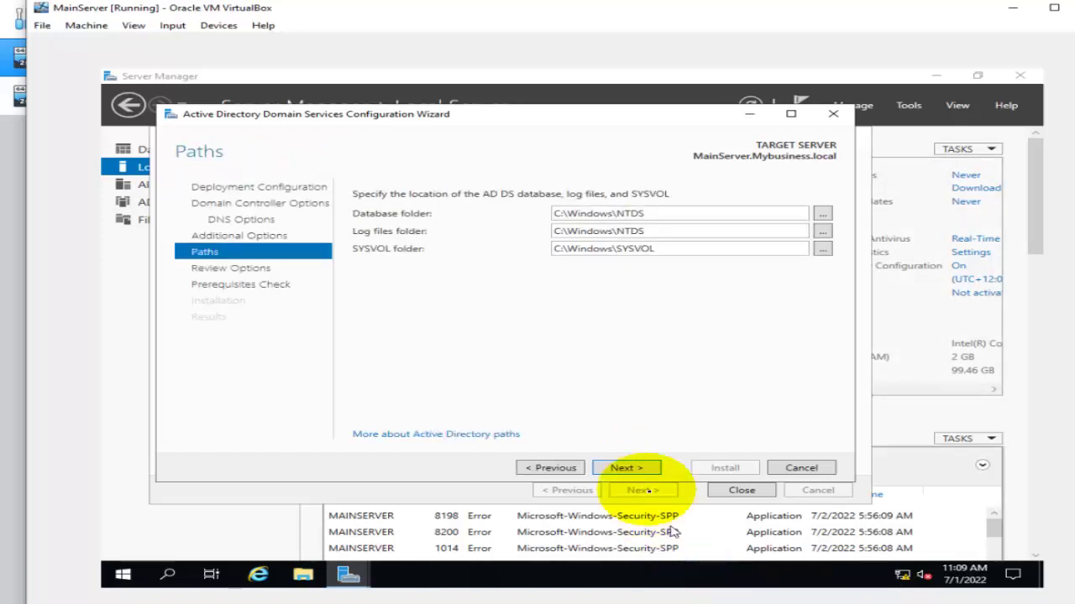
left_click(638, 468)
left_click(626, 468)
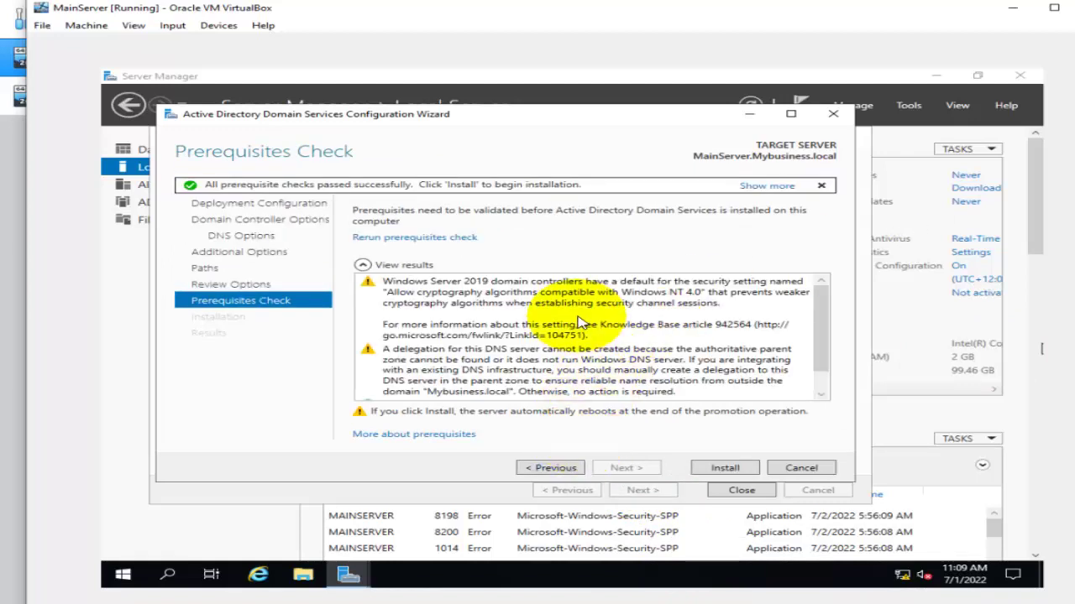
left_click(726, 469)
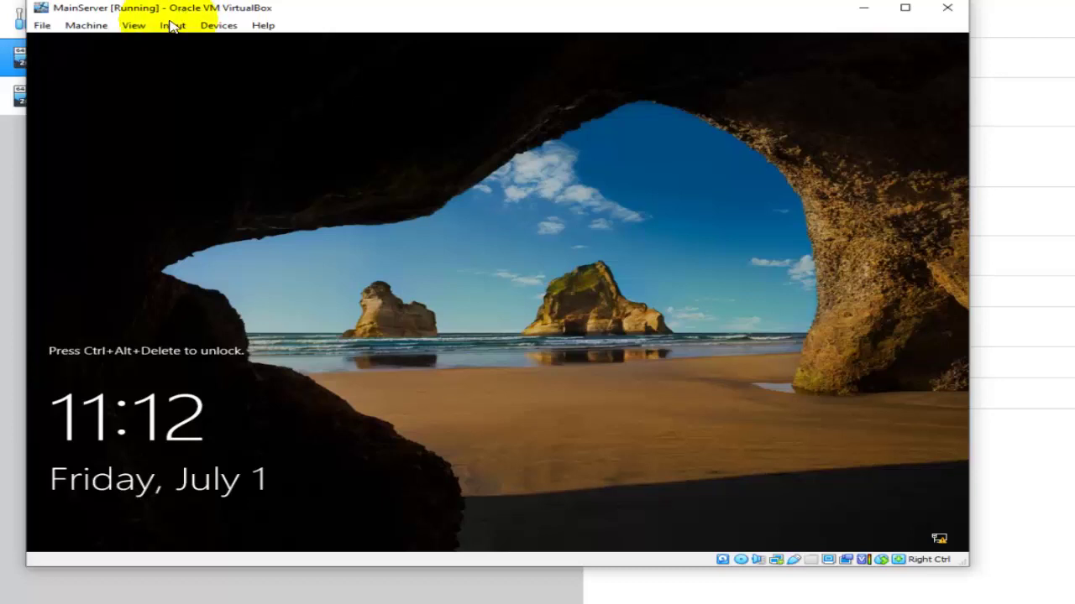
Send Ctrl-Alt-Del and sign in as MYBUSINESS\Administrator with the administrator password.
left_click(172, 25)
mouse_move(210, 42)
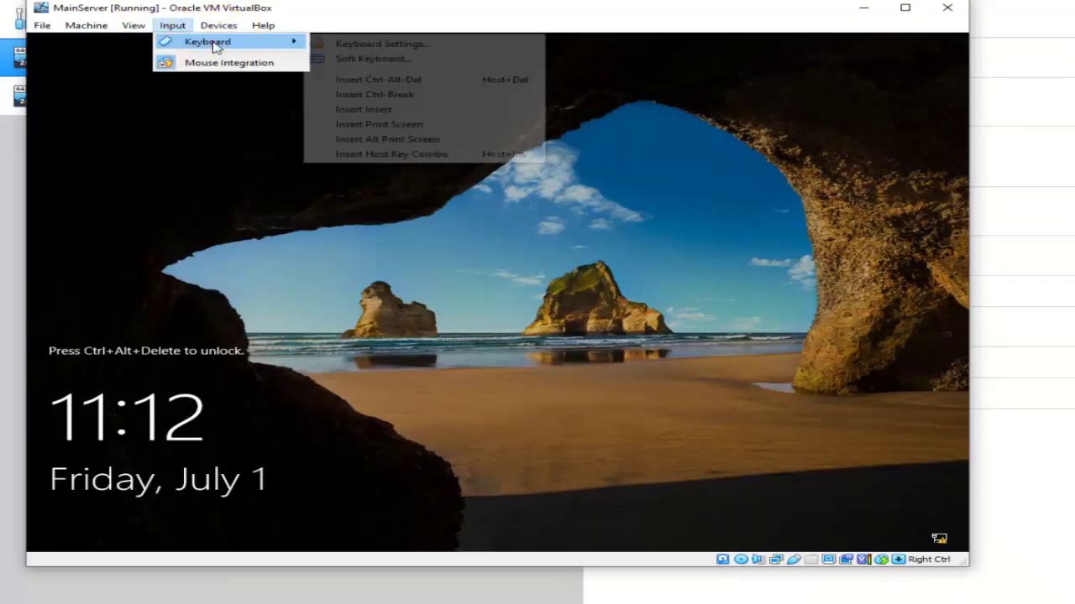
left_click(391, 79)
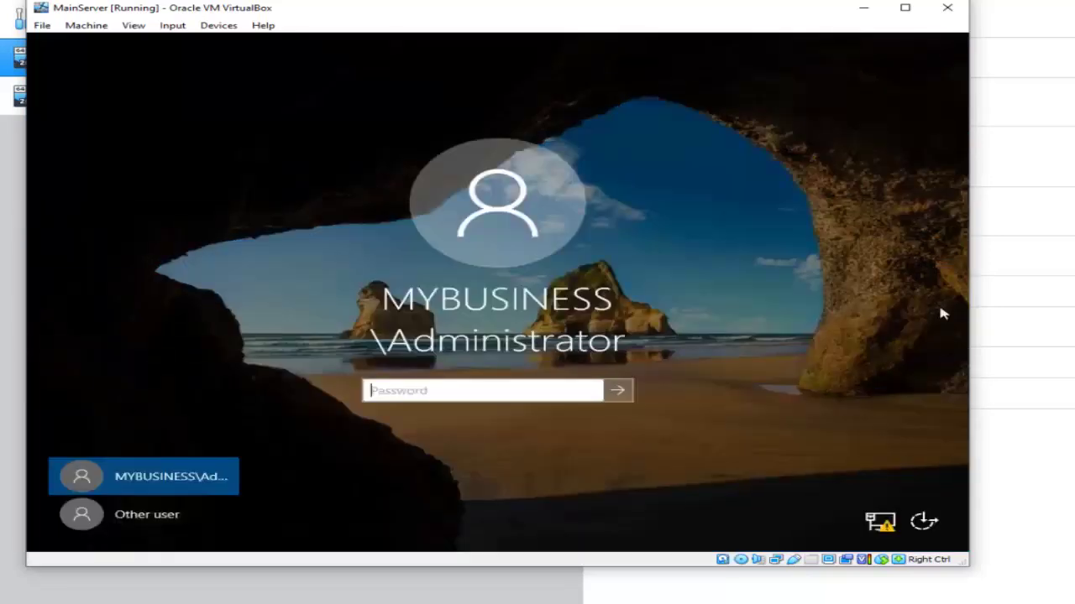
left_click(426, 392)
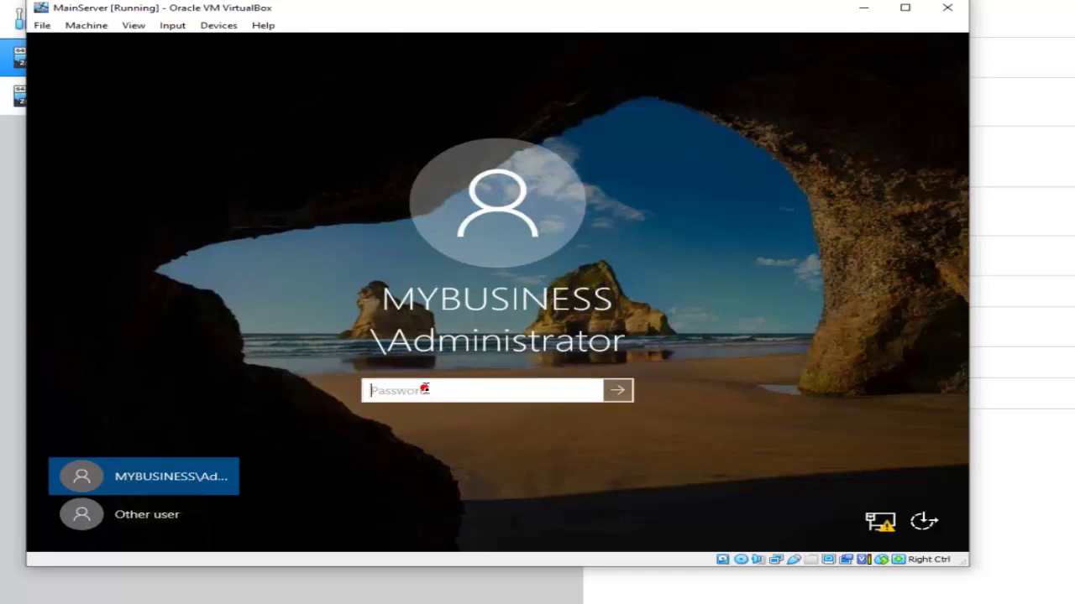
left_click(426, 388)
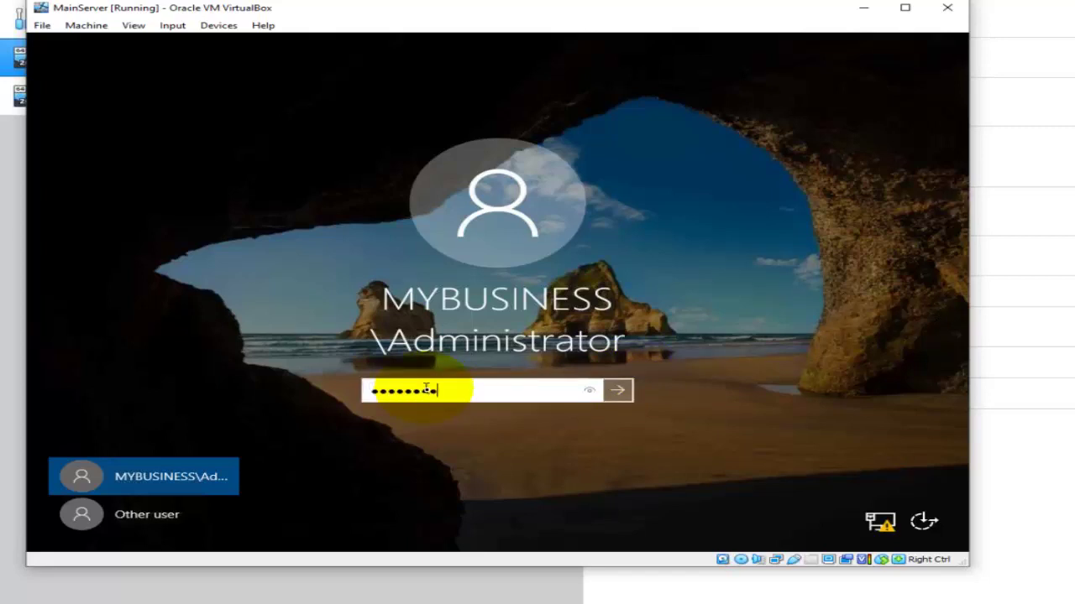
key("Return")
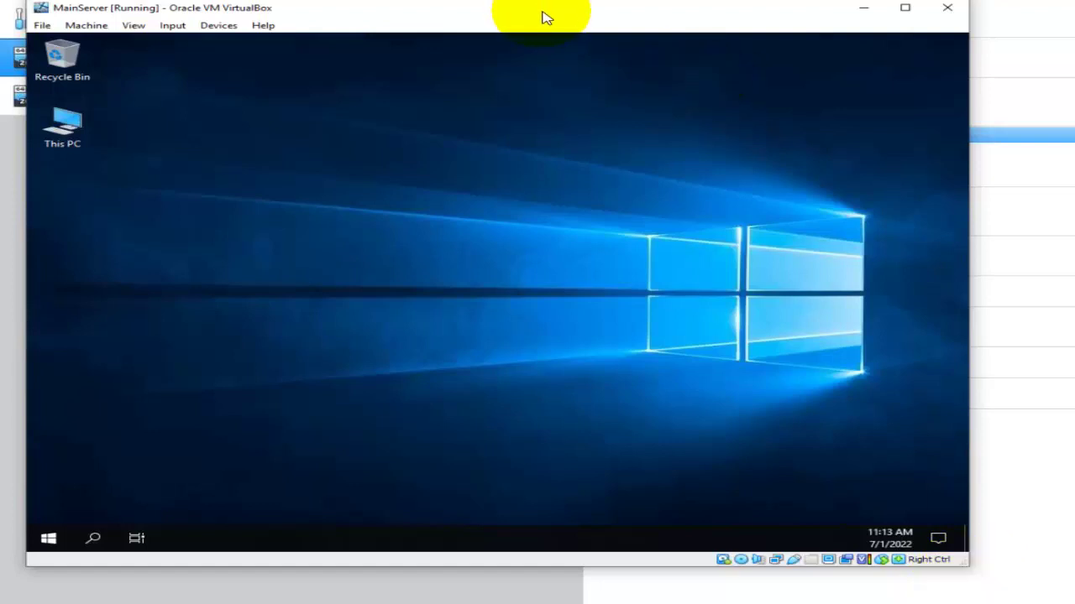
Move and enlarge the MainServer window, then review the Local Server and AD DS pages for Mybusiness.local.
left_click_drag(543, 13, 561, 19)
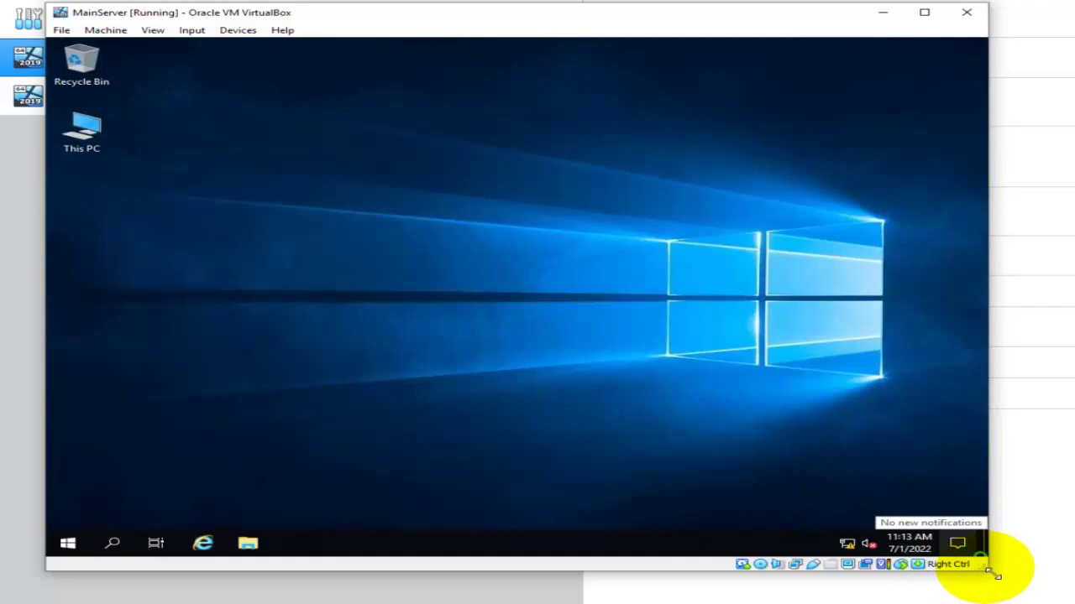
left_click_drag(993, 575, 1046, 587)
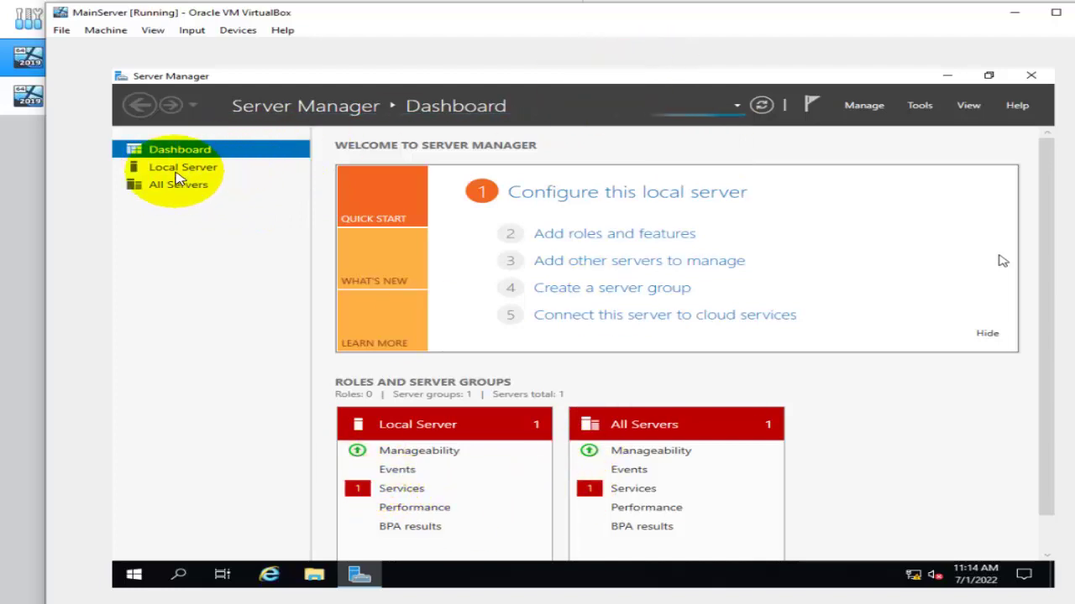
left_click(174, 169)
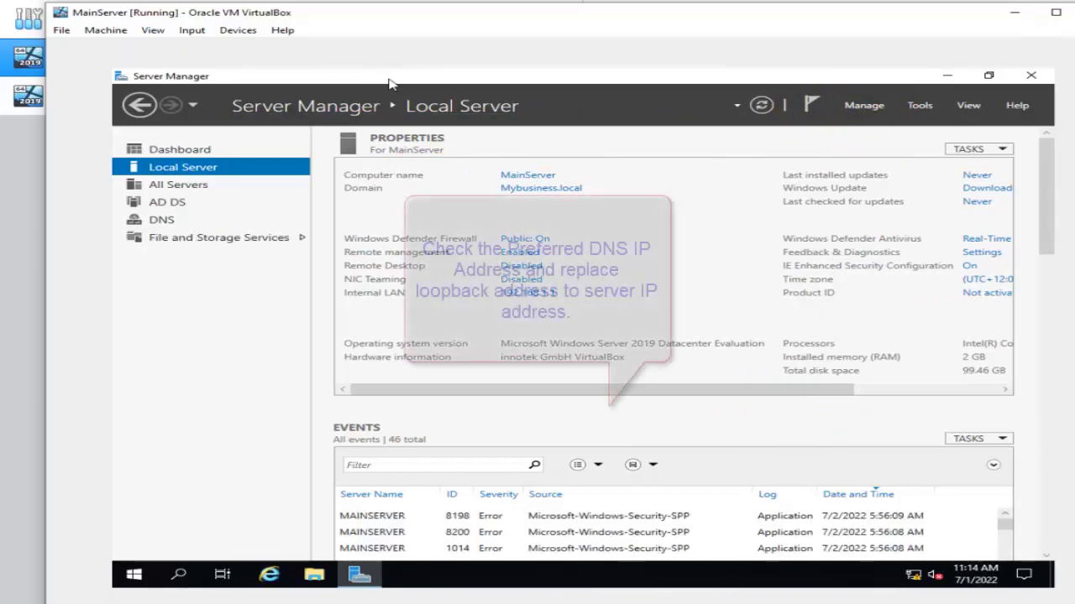
left_click(167, 205)
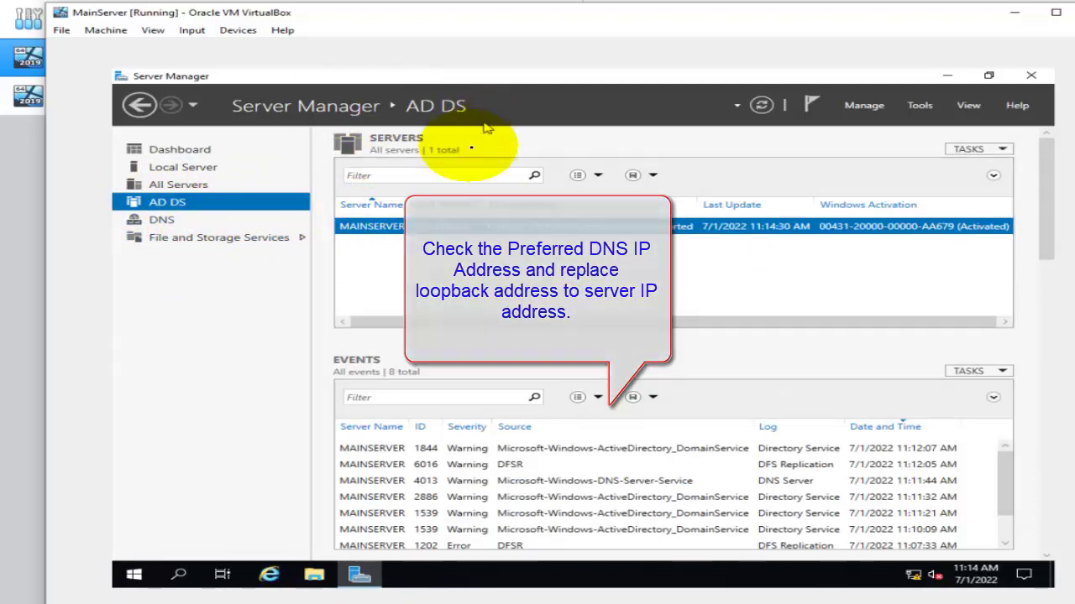
left_click(172, 170)
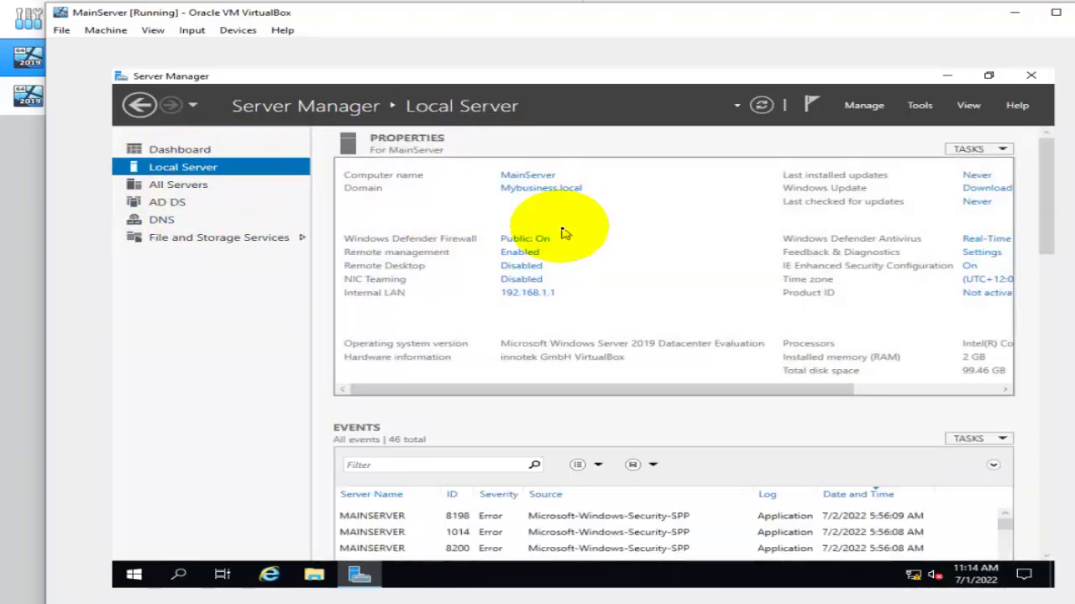
Change the Internal LAN adapter's preferred DNS server from 127.0.0.1 to 192.168.1.1.
left_click(530, 298)
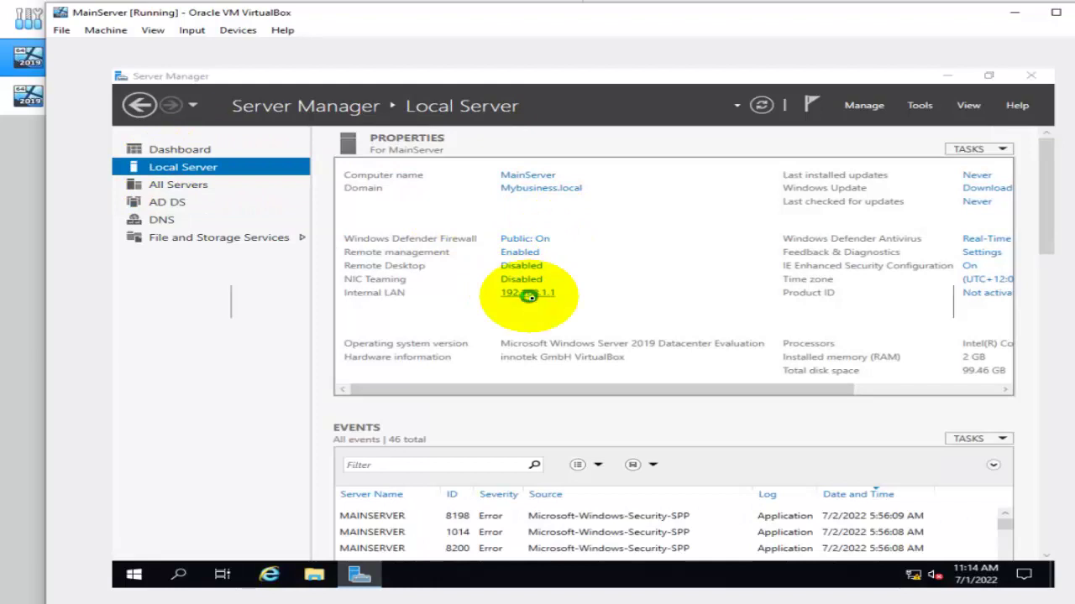
double_click(369, 210)
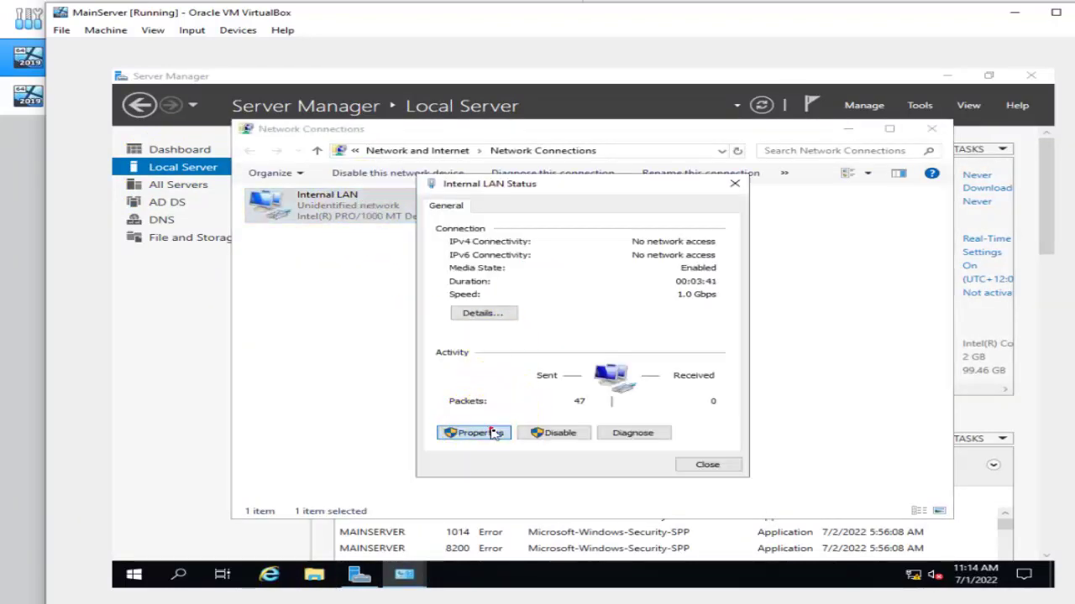
left_click(494, 431)
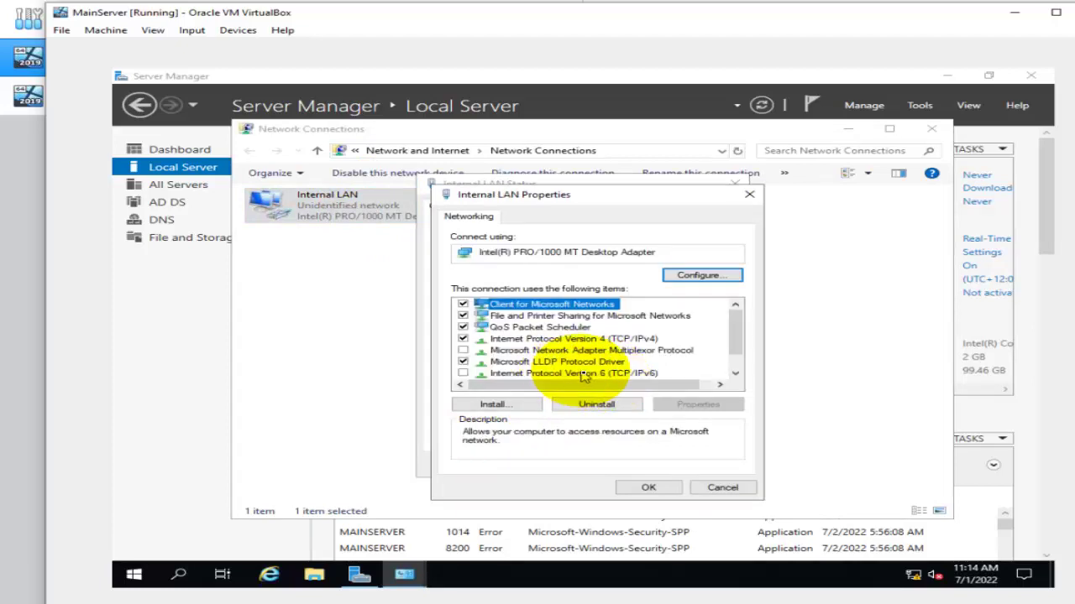
double_click(600, 339)
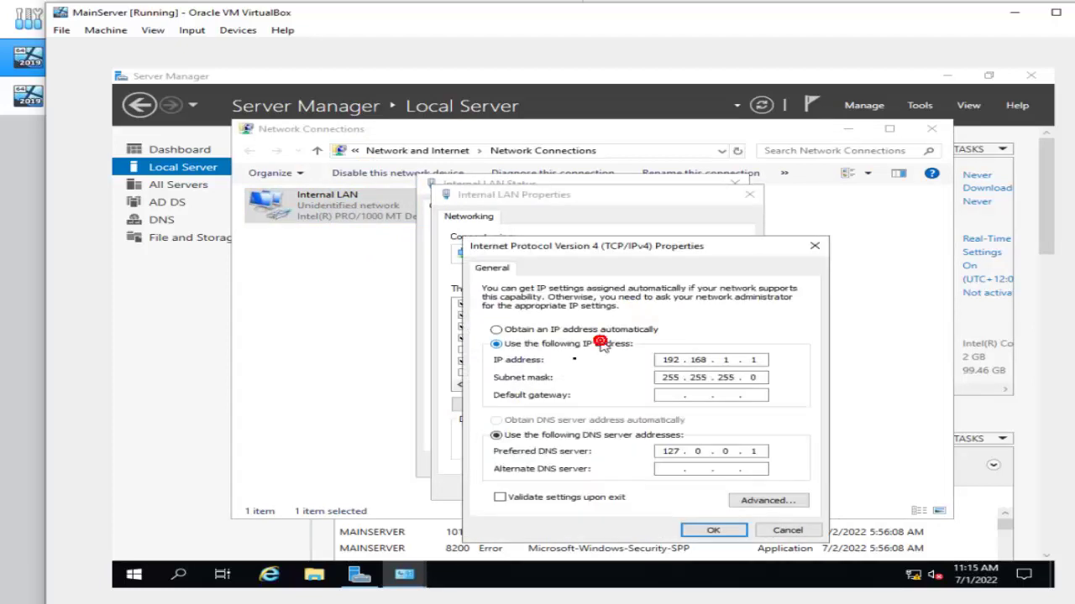
left_click(664, 451)
left_click(666, 452)
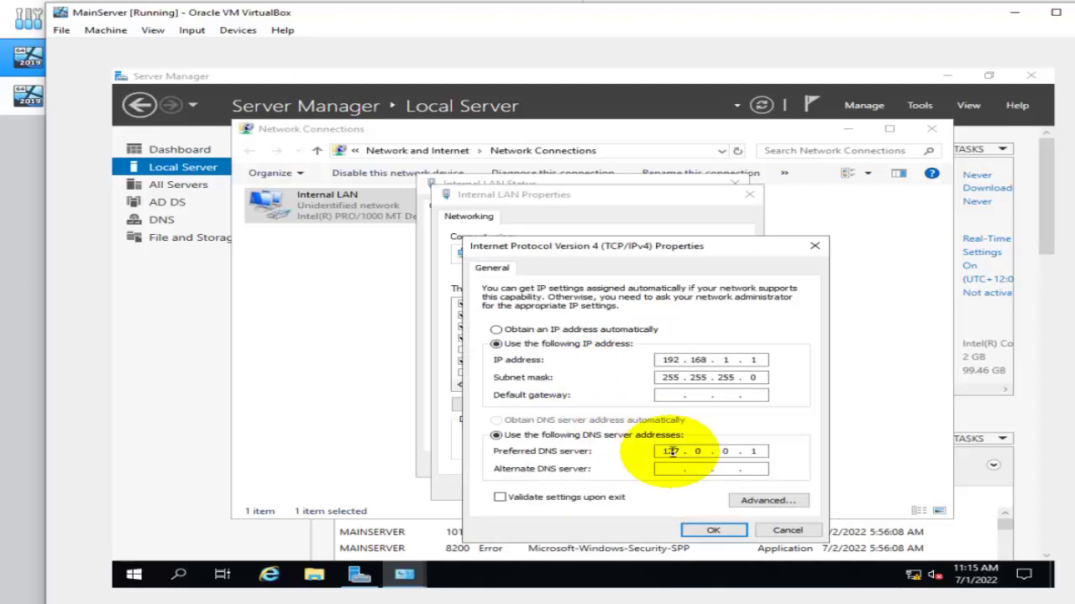
left_click(661, 451)
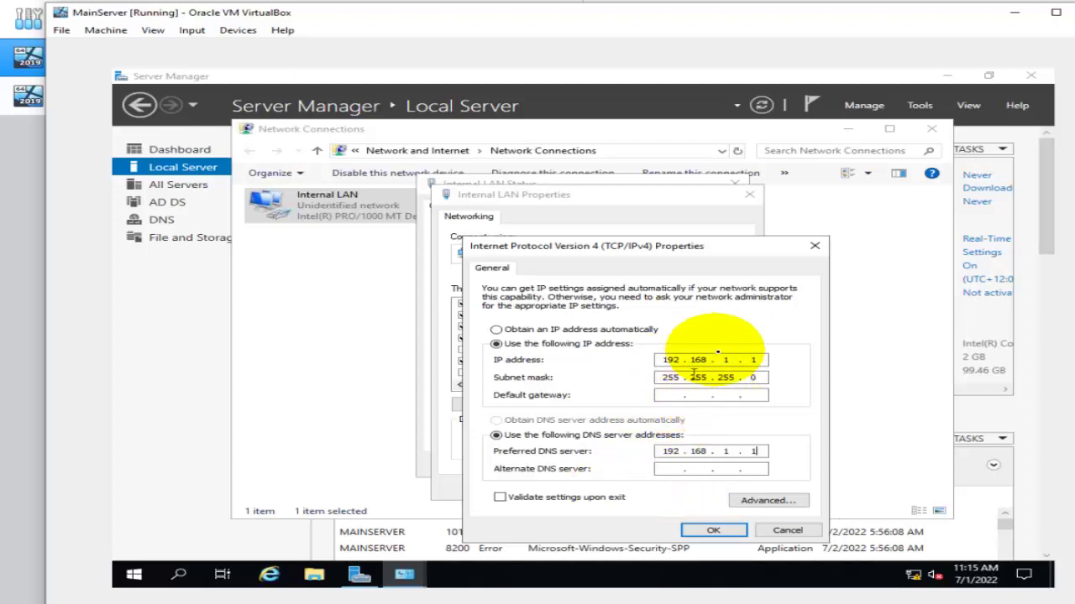
left_click(709, 538)
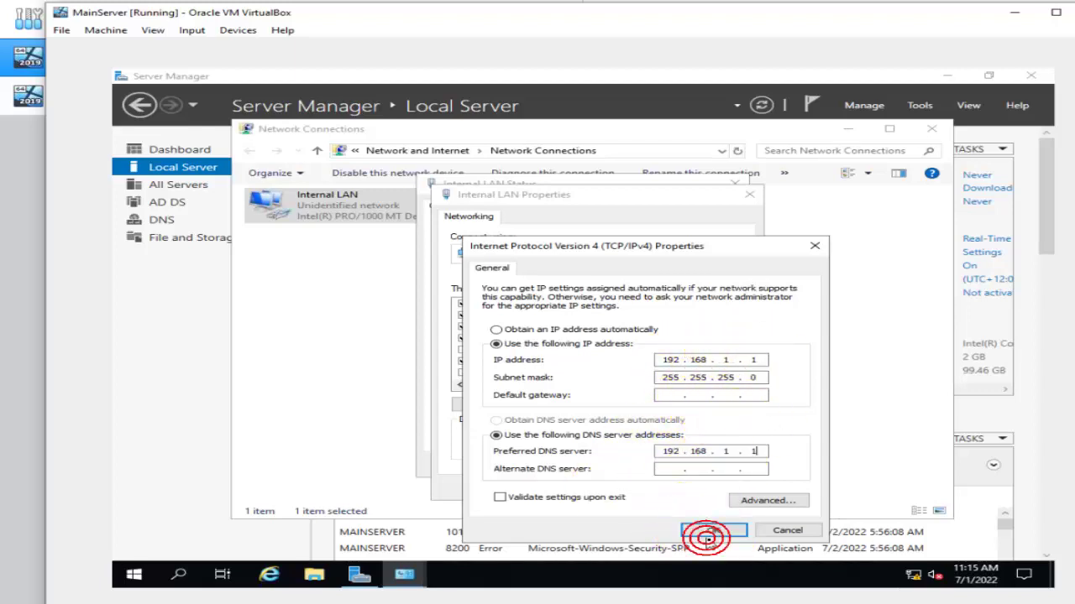
Confirm the adapter settings, close Network Connections, and refresh Server Manager's Local Server view.
left_click(710, 535)
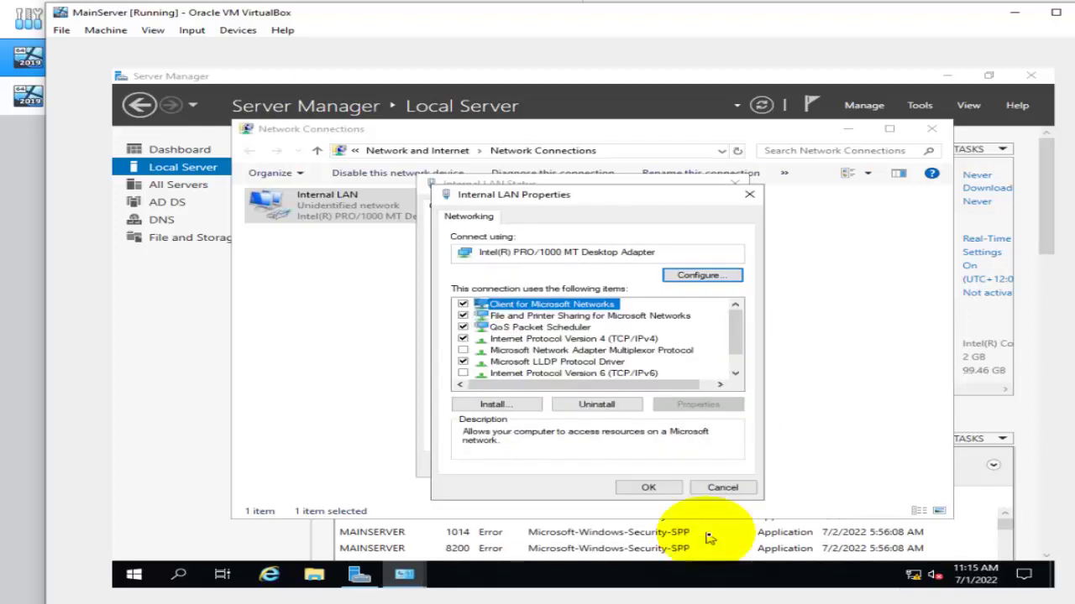
left_click(671, 491)
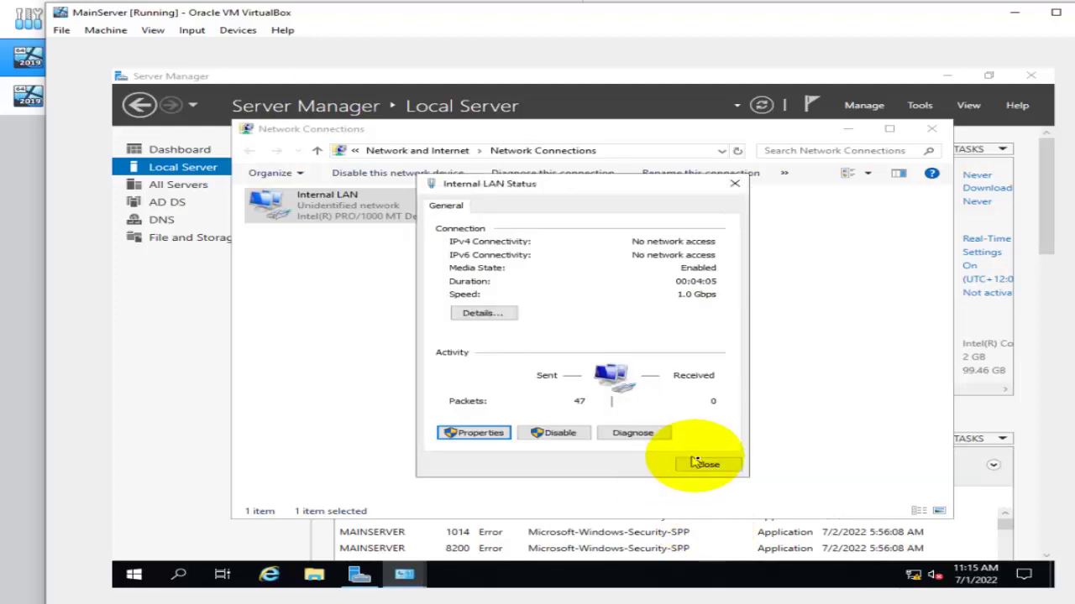
left_click(708, 527)
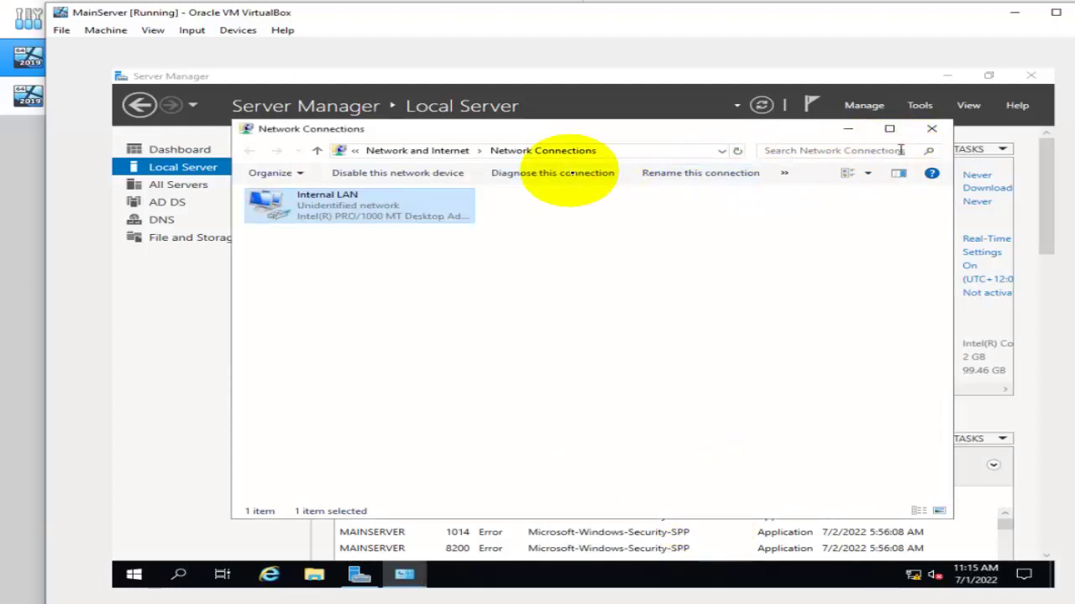
left_click(930, 129)
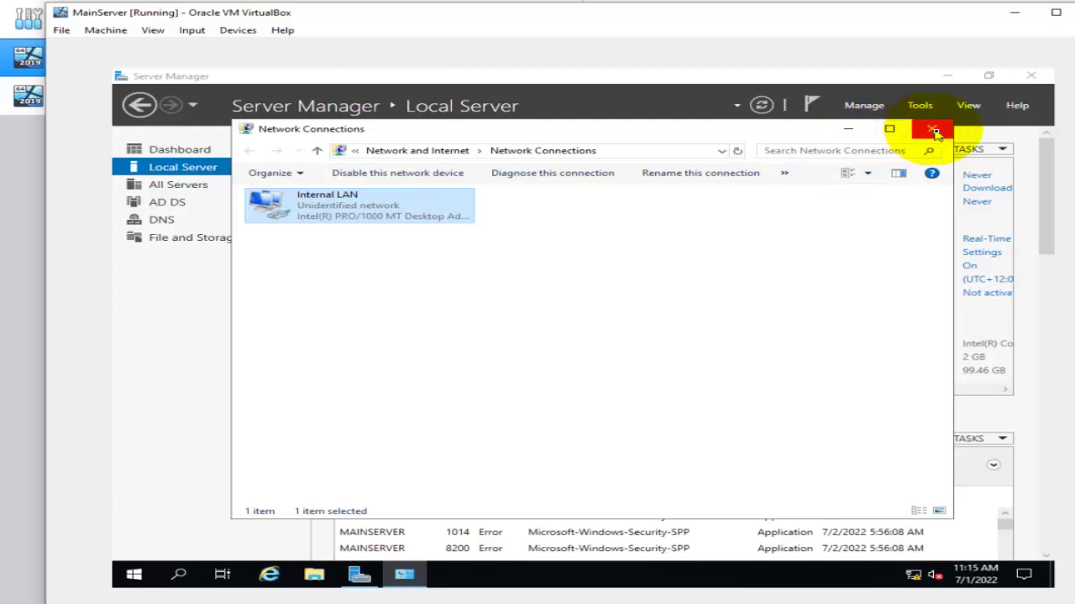
left_click(762, 105)
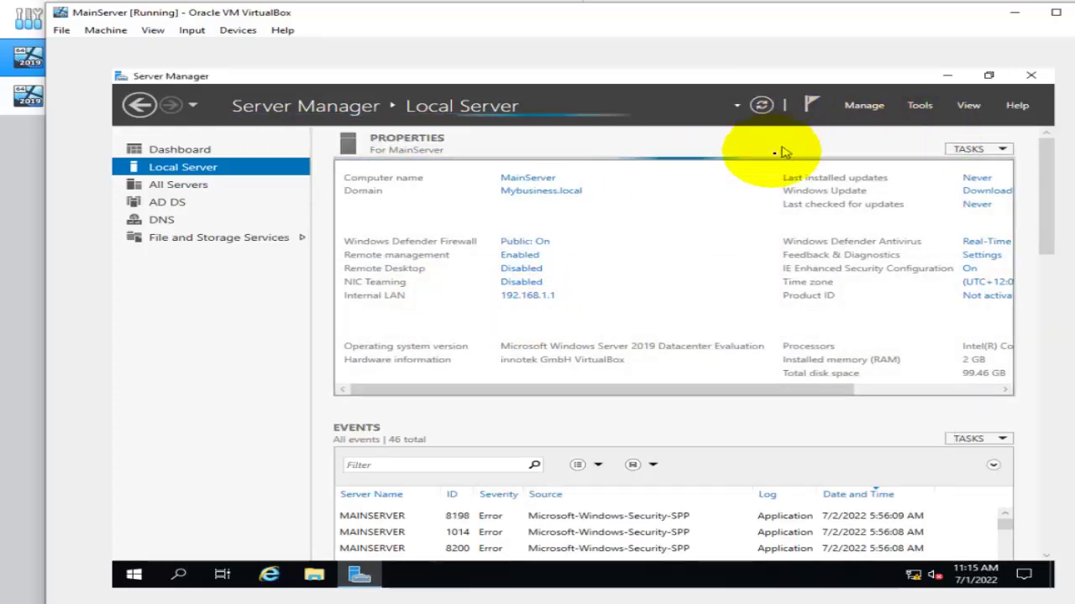
Launch Active Directory Users and Computers, open Mybusiness.local's Users container, and maximize the console.
left_click(174, 206)
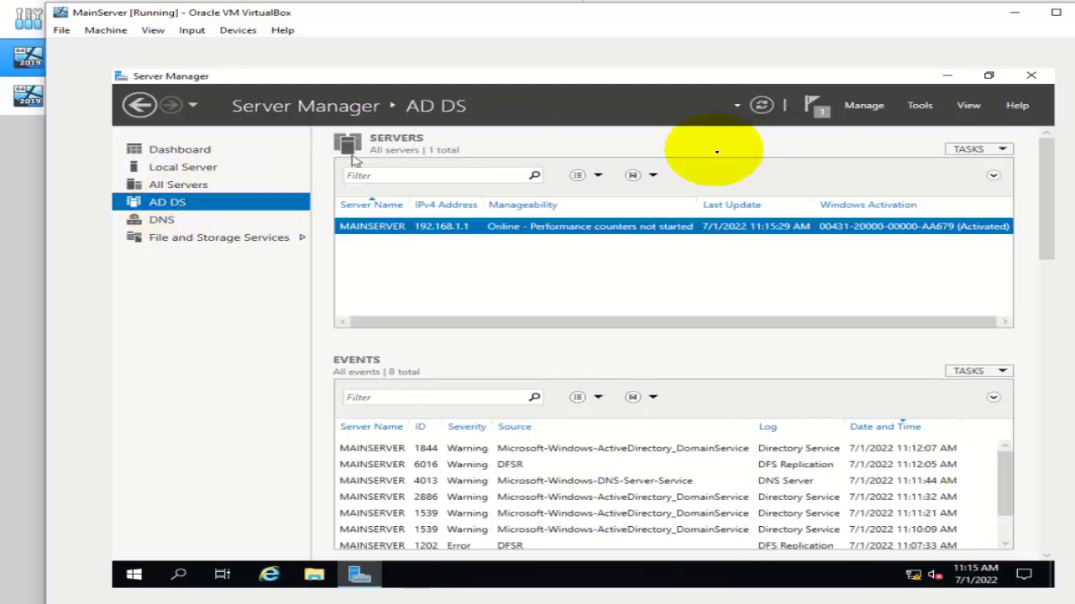
left_click(918, 107)
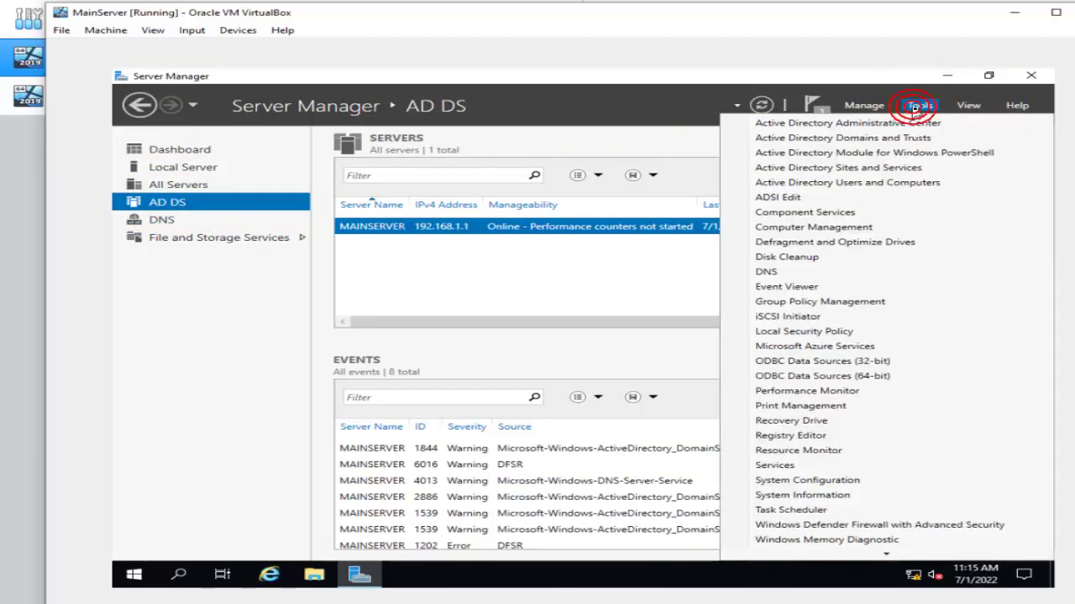
left_click(880, 183)
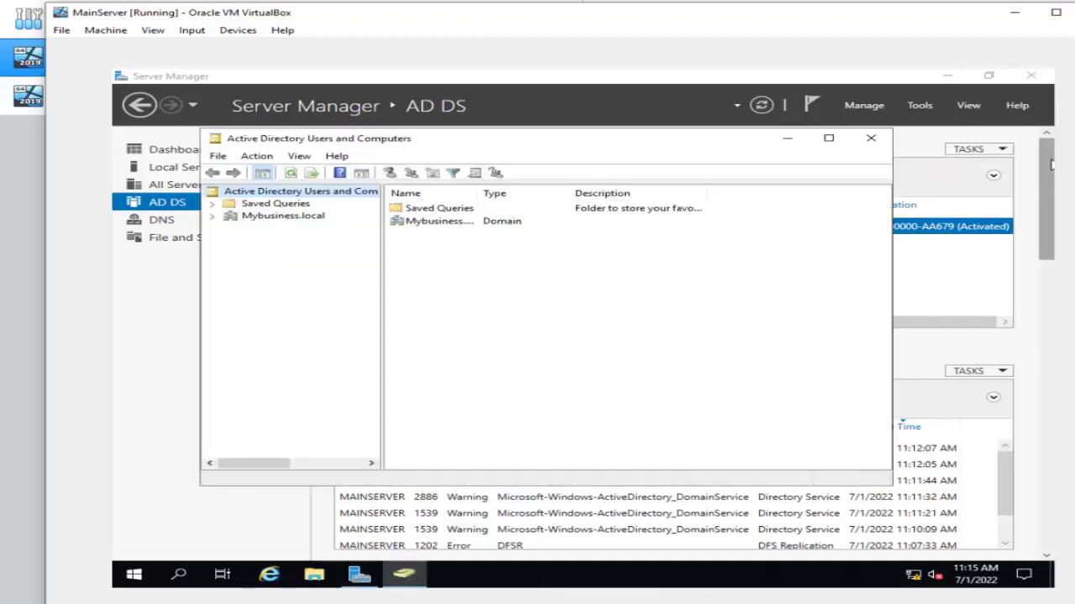
double_click(427, 221)
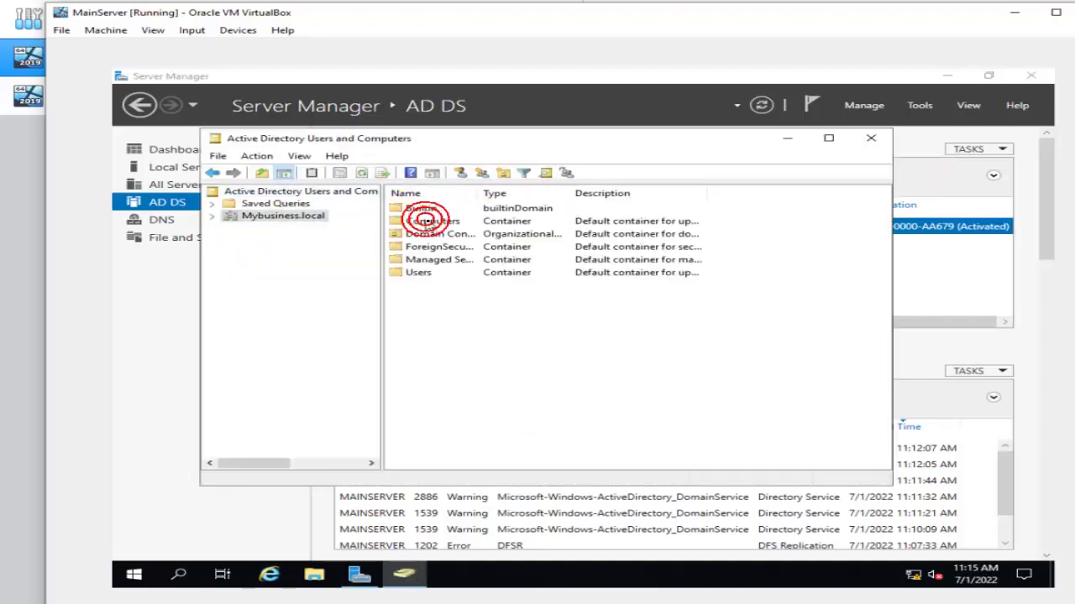
left_click(429, 276)
double_click(429, 280)
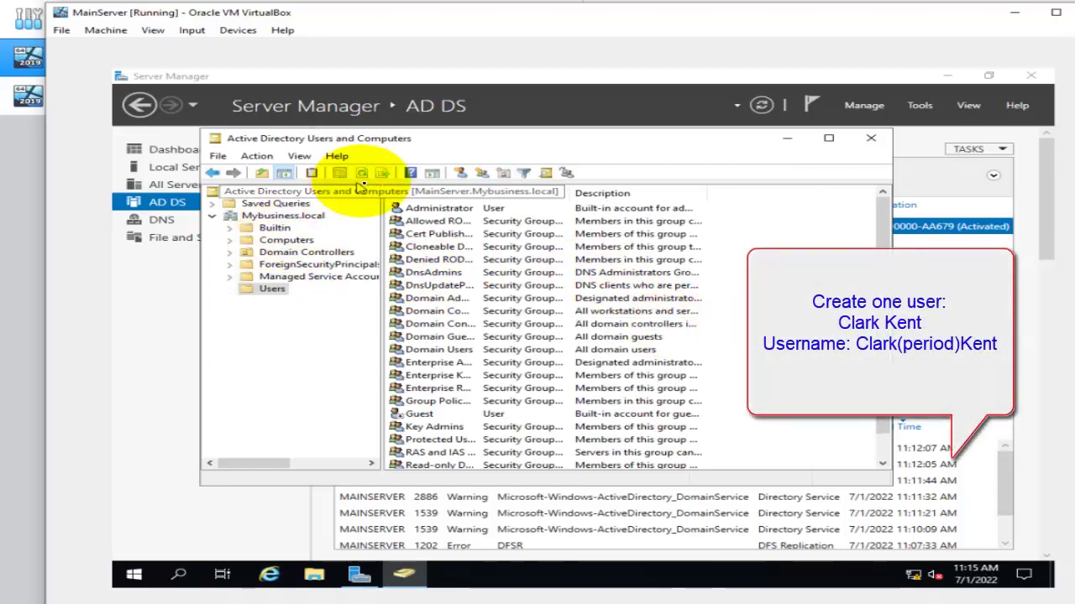
left_click_drag(379, 208, 410, 208)
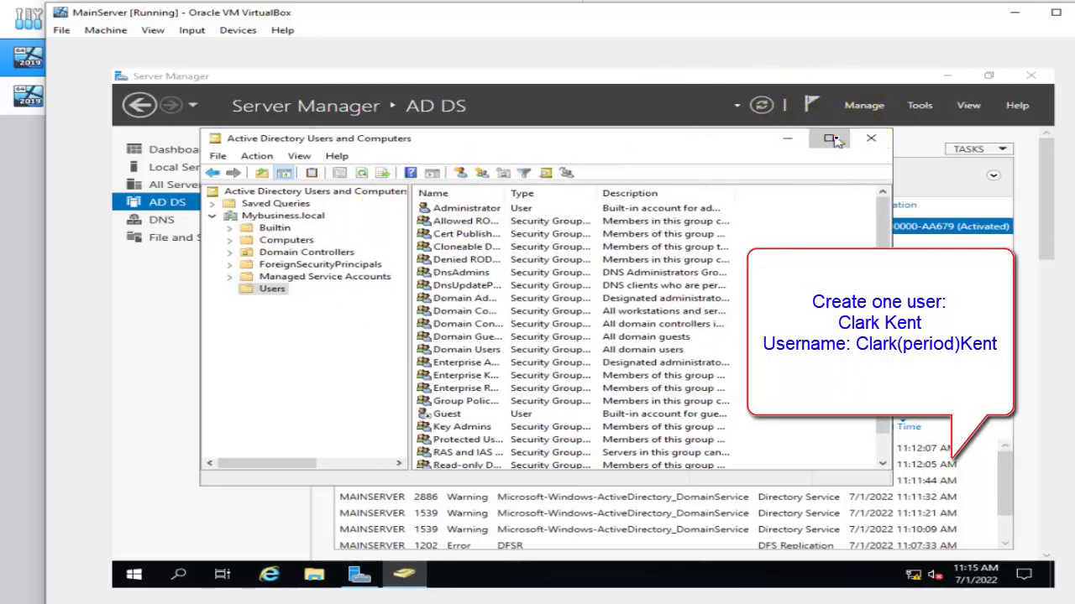
left_click(828, 139)
right_click(426, 473)
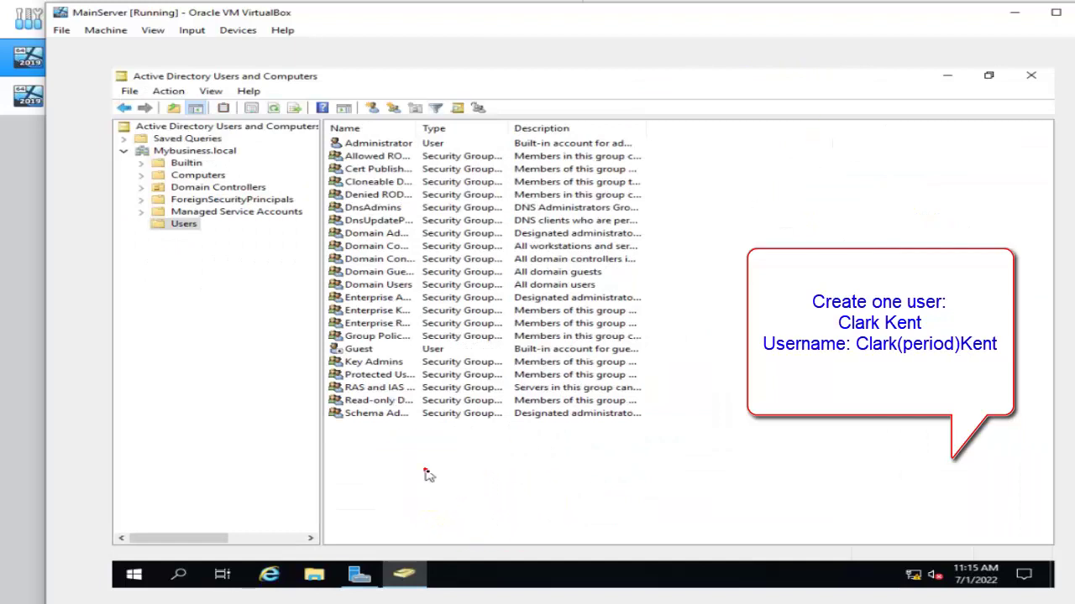
left_click(427, 475)
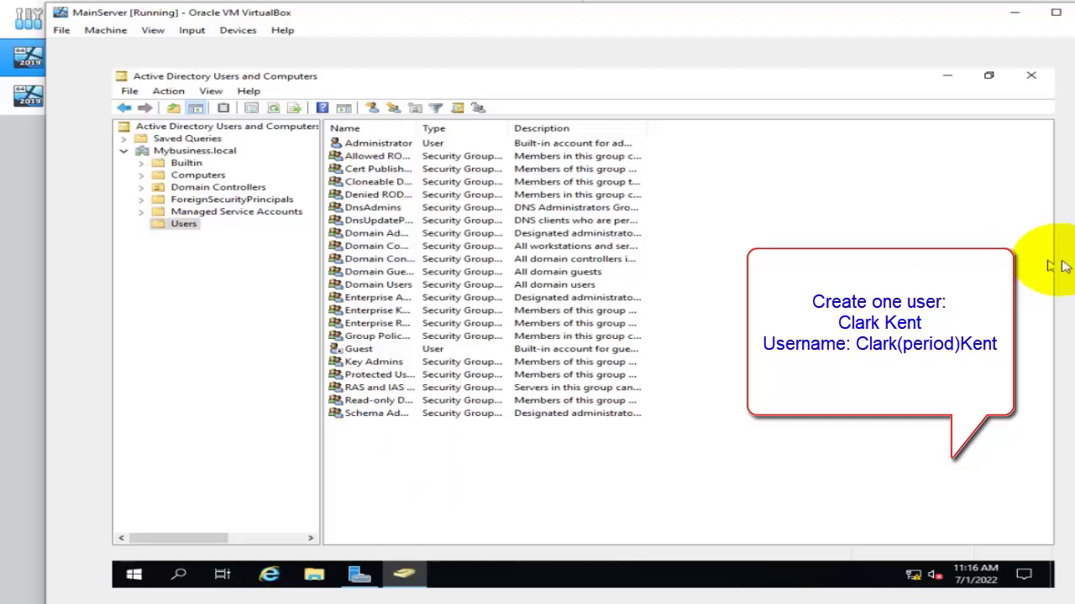
Start a new user in the Users container and enter the user's names and logon name.
left_click(374, 109)
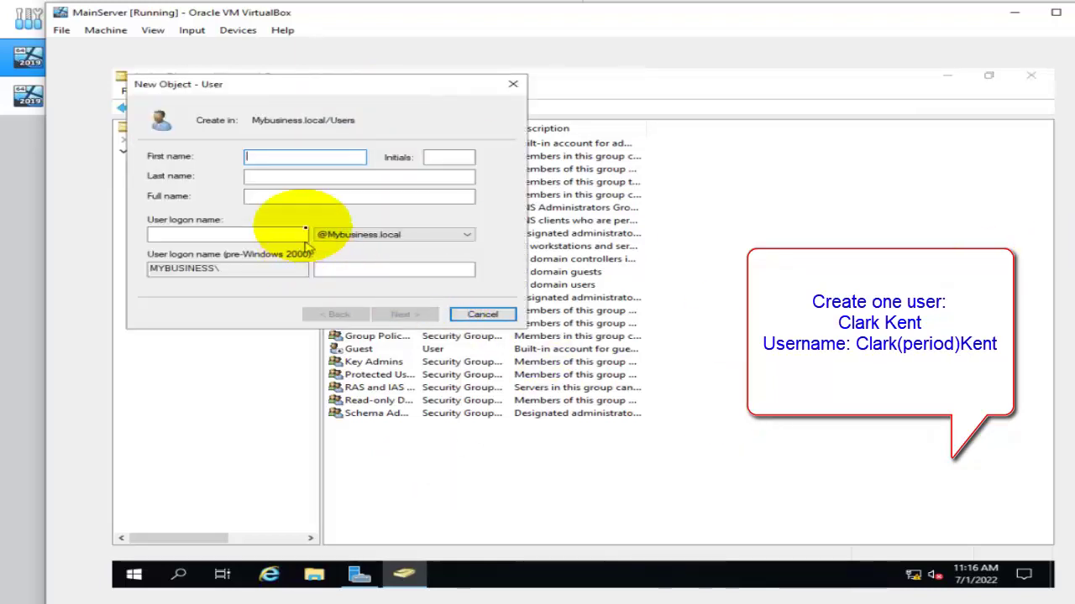
left_click_drag(324, 89, 518, 124)
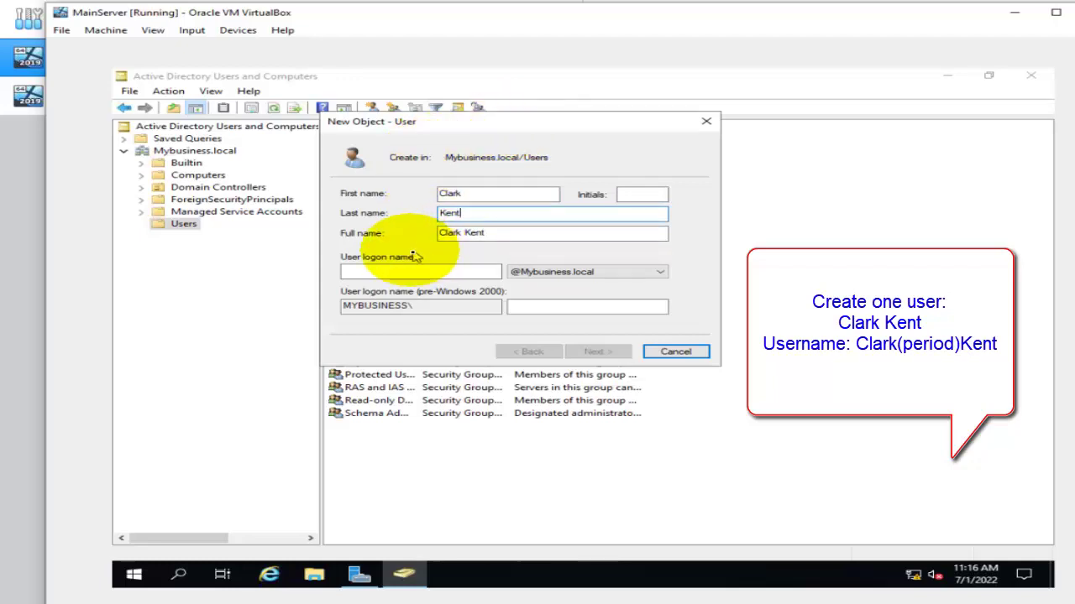
left_click(392, 272)
type("Clark")
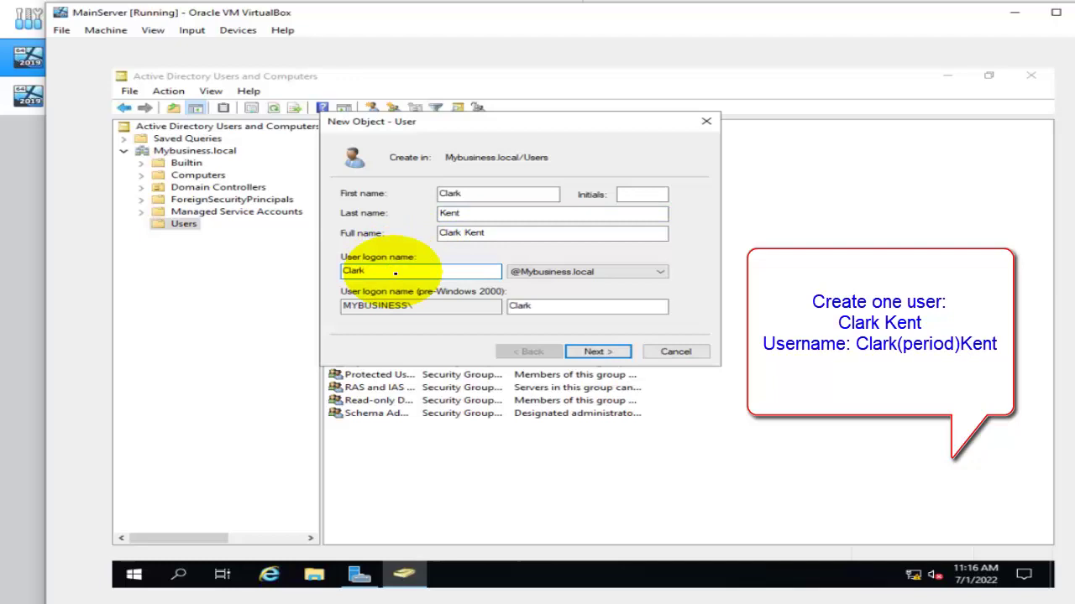
type(".Kent")
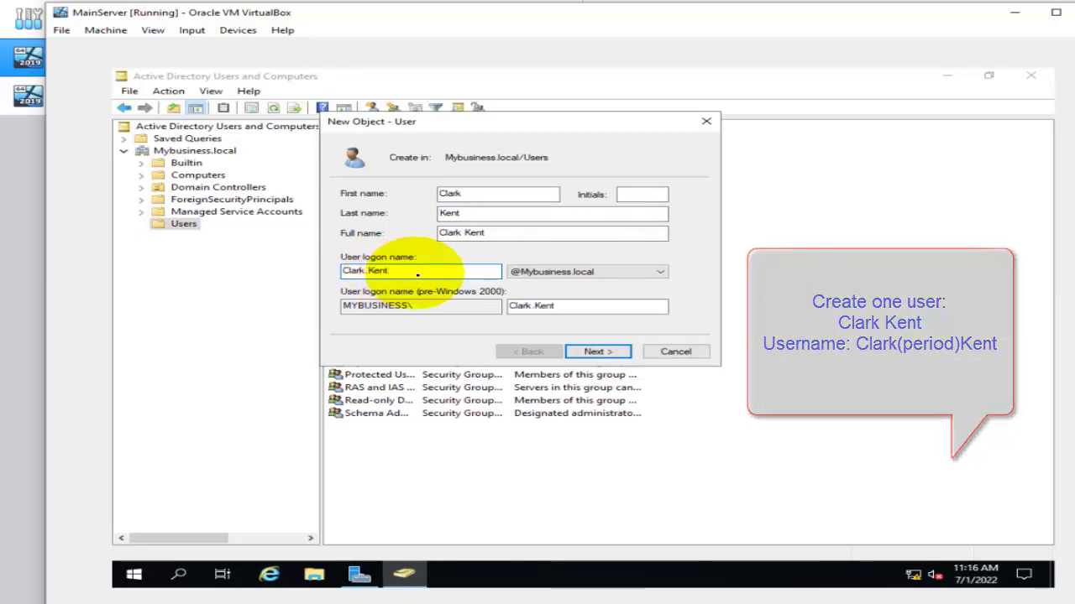
left_click(624, 353)
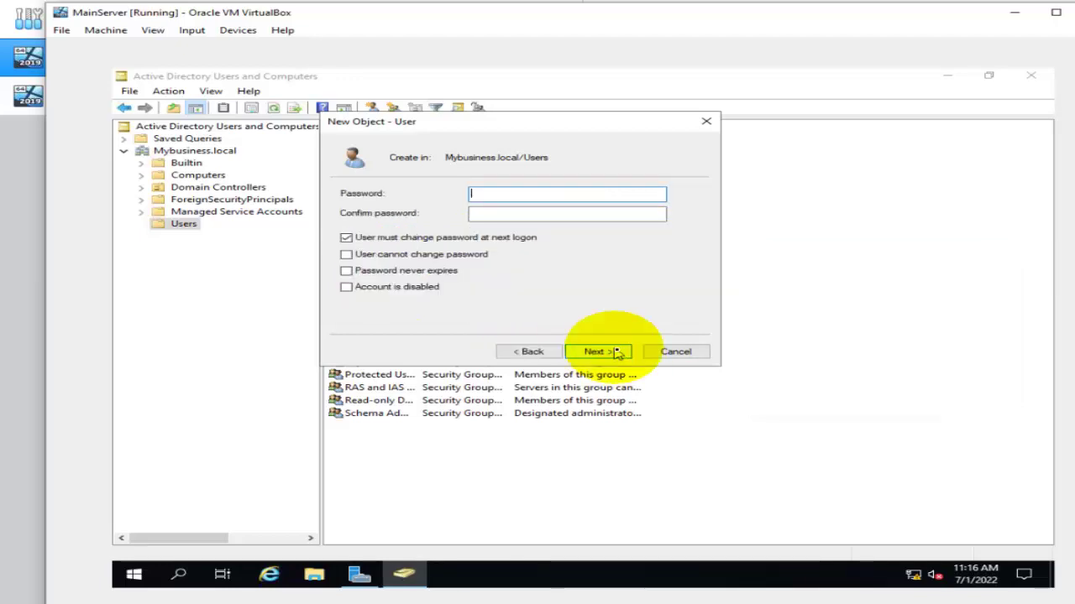
Make the password never expire and unchangeable, enter it, create the user, and close the console.
left_click(346, 238)
left_click(345, 255)
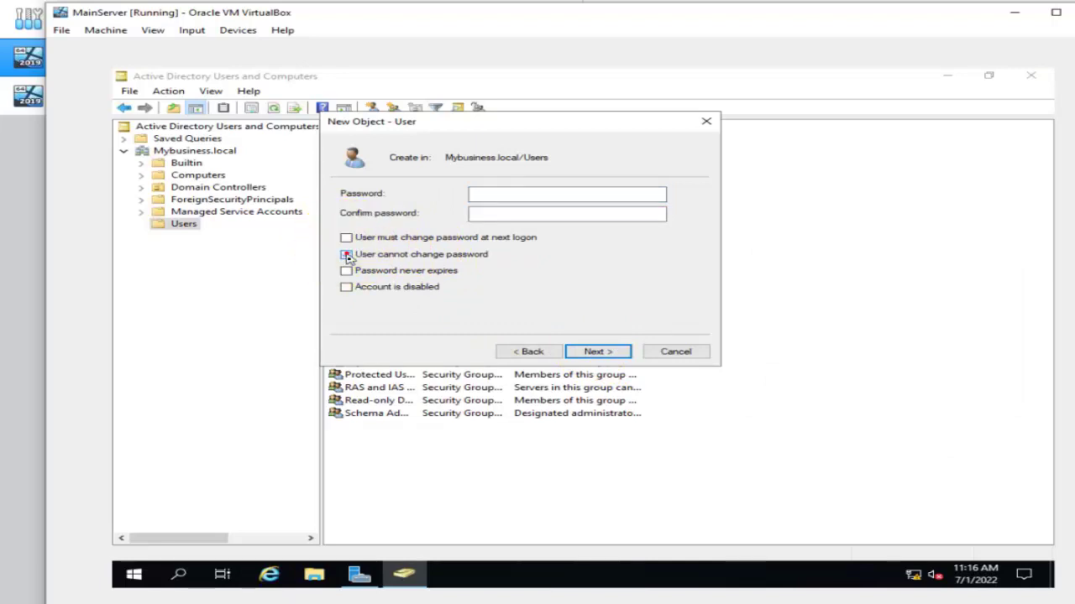
left_click(346, 270)
left_click(502, 200)
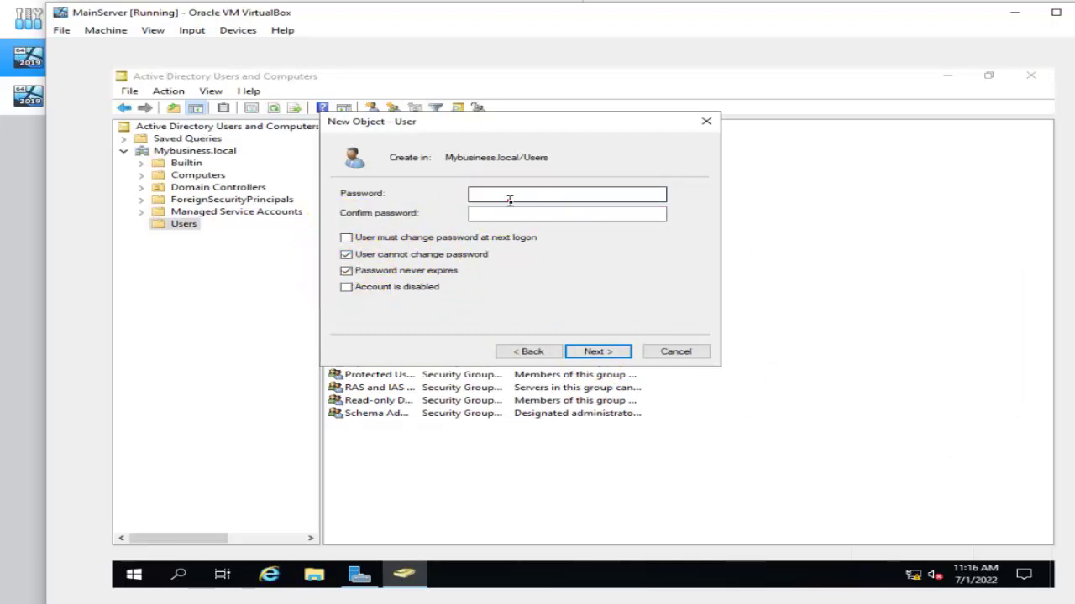
left_click(510, 201)
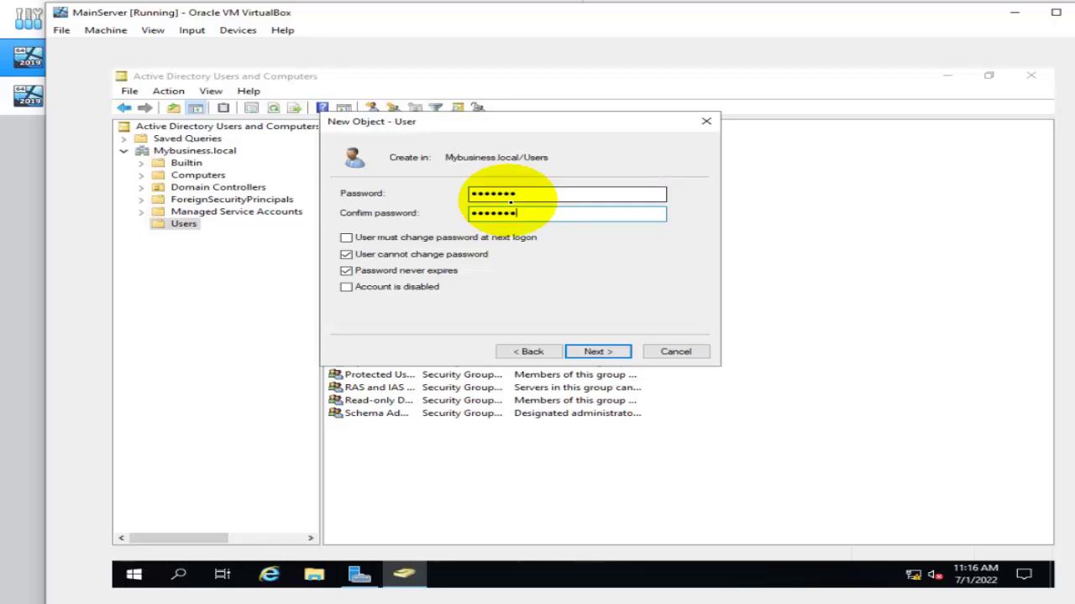
left_click(598, 351)
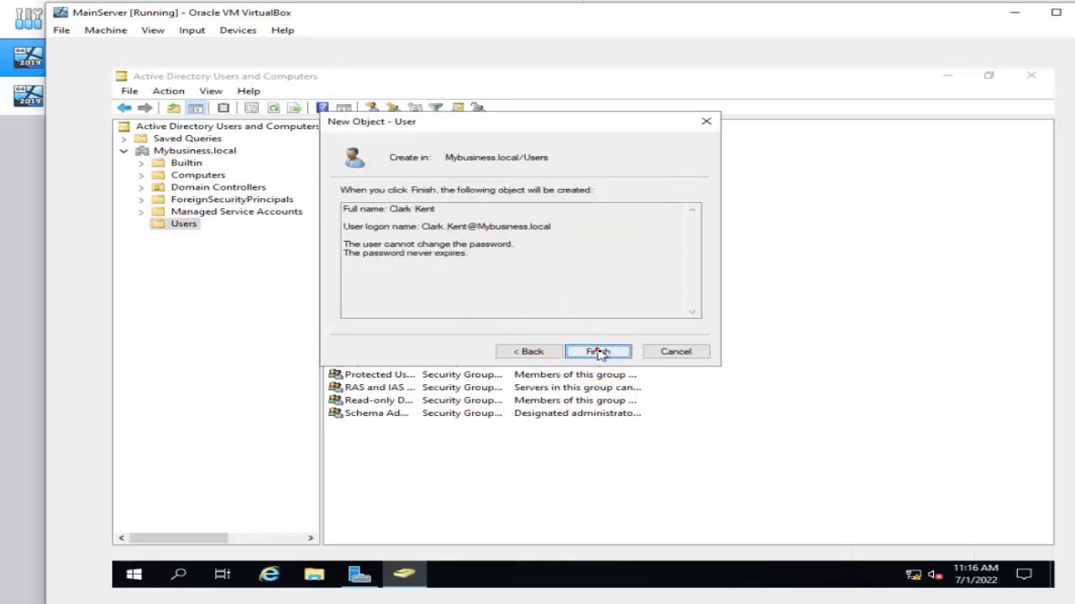
left_click(598, 351)
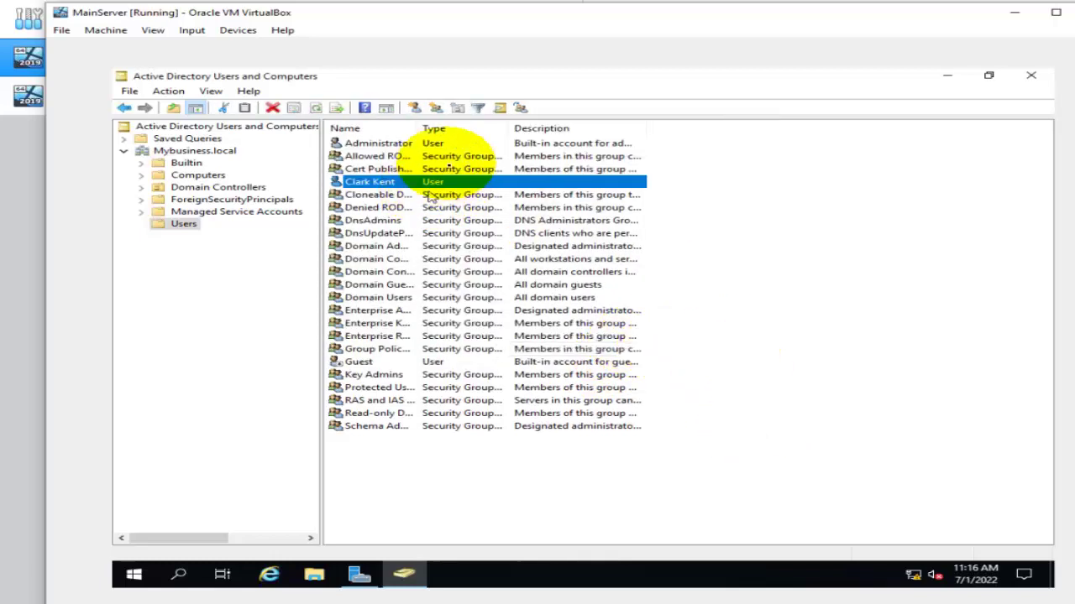
left_click(1031, 74)
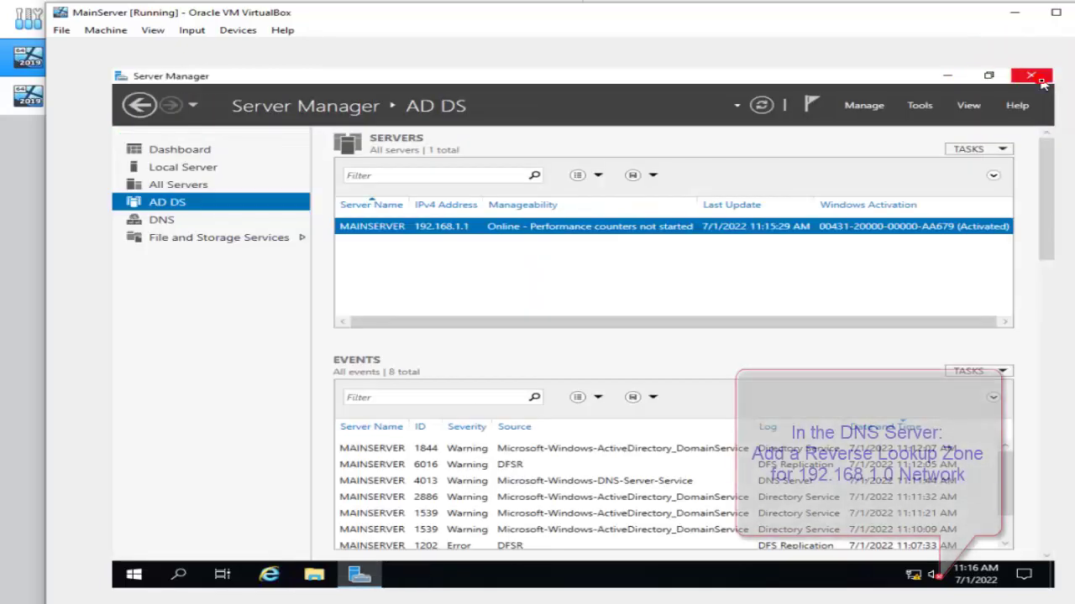
Launch DNS Manager, expand MAINSERVER > Forward Lookup Zones > Mybusiness.local, then view Reverse Lookup Zones.
left_click(920, 106)
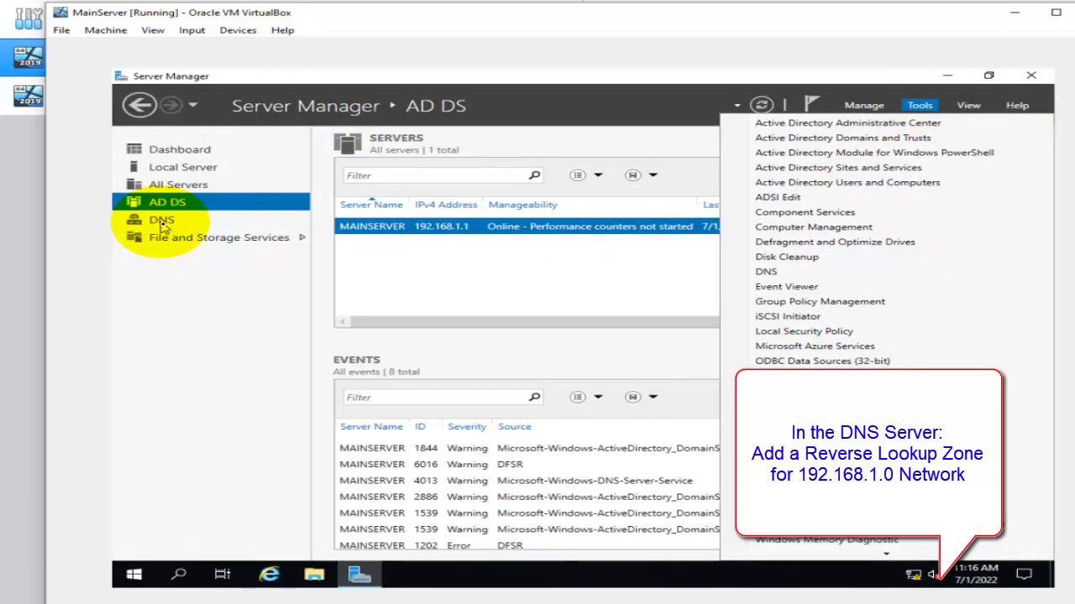
left_click(785, 274)
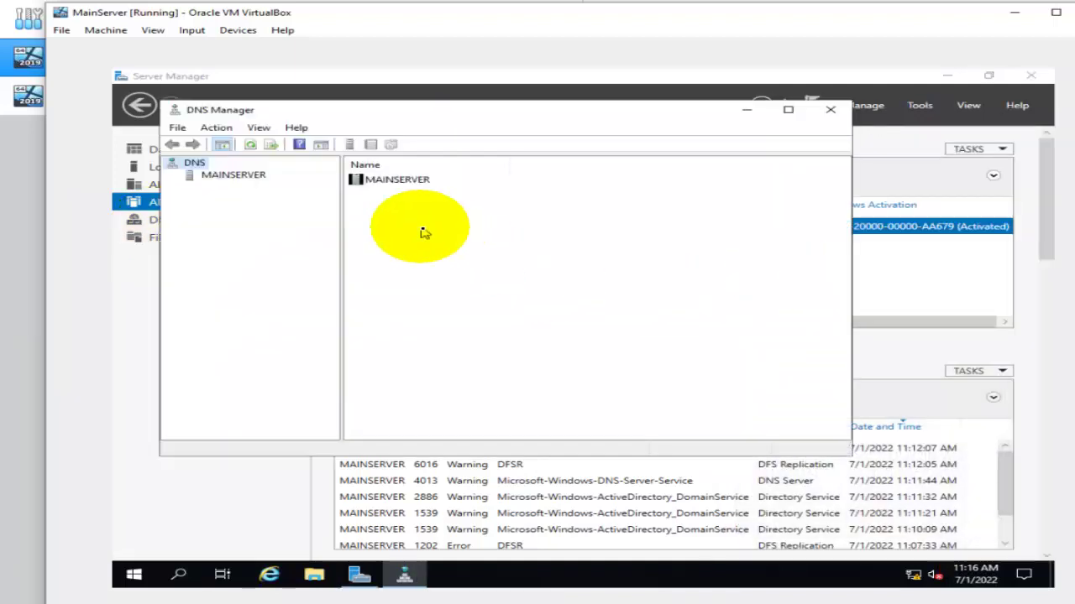
double_click(388, 179)
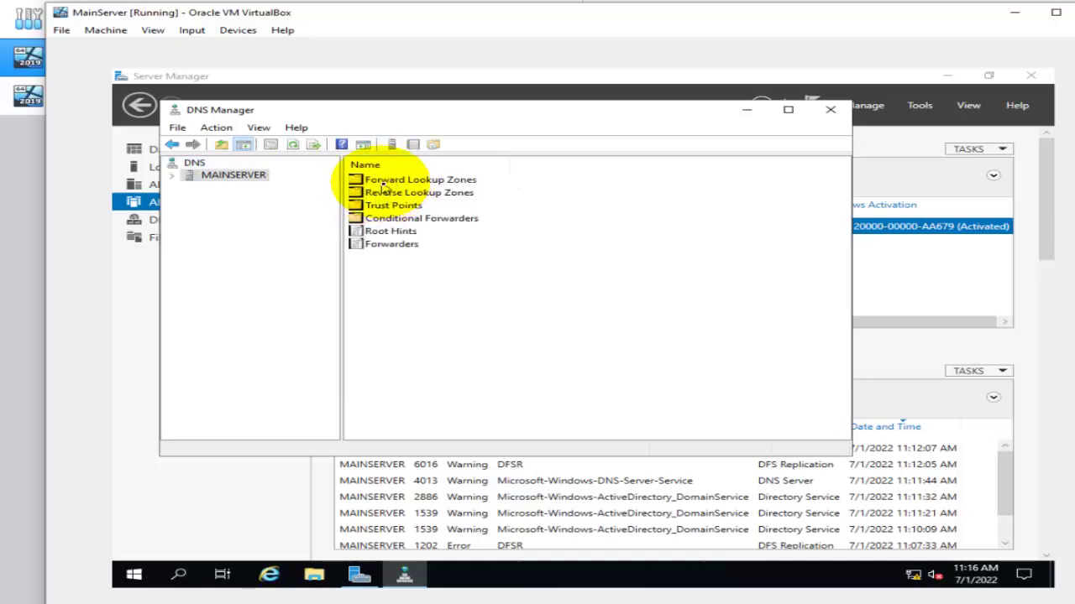
double_click(383, 181)
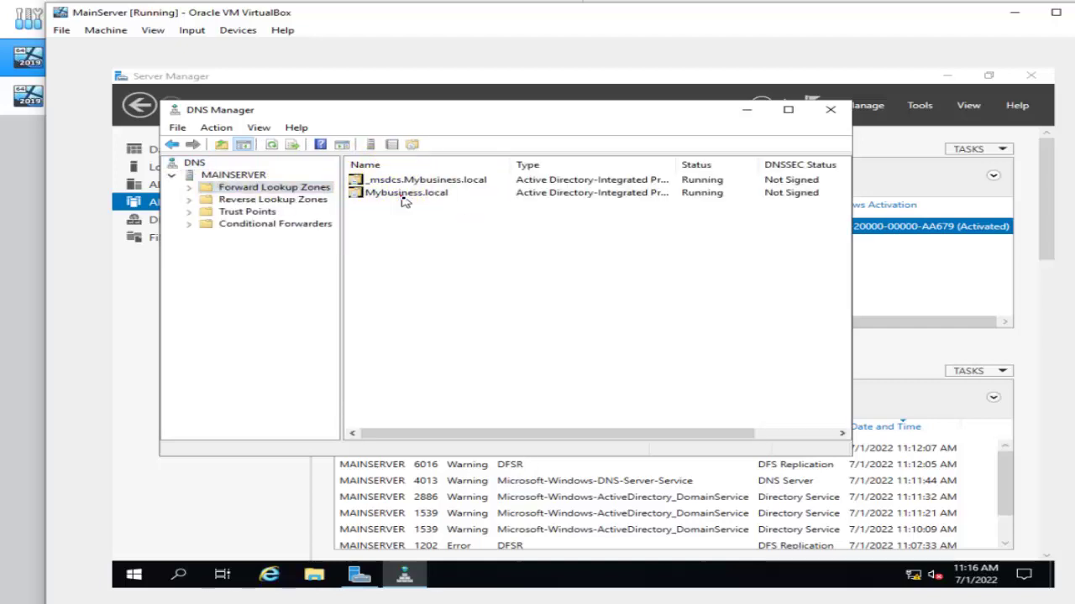
double_click(403, 197)
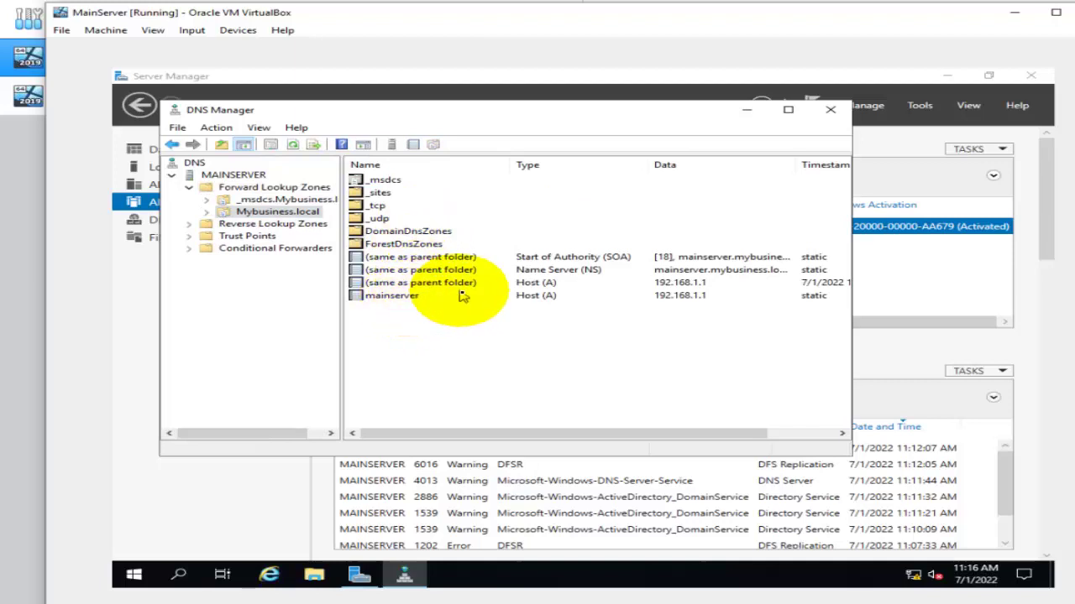
left_click(264, 224)
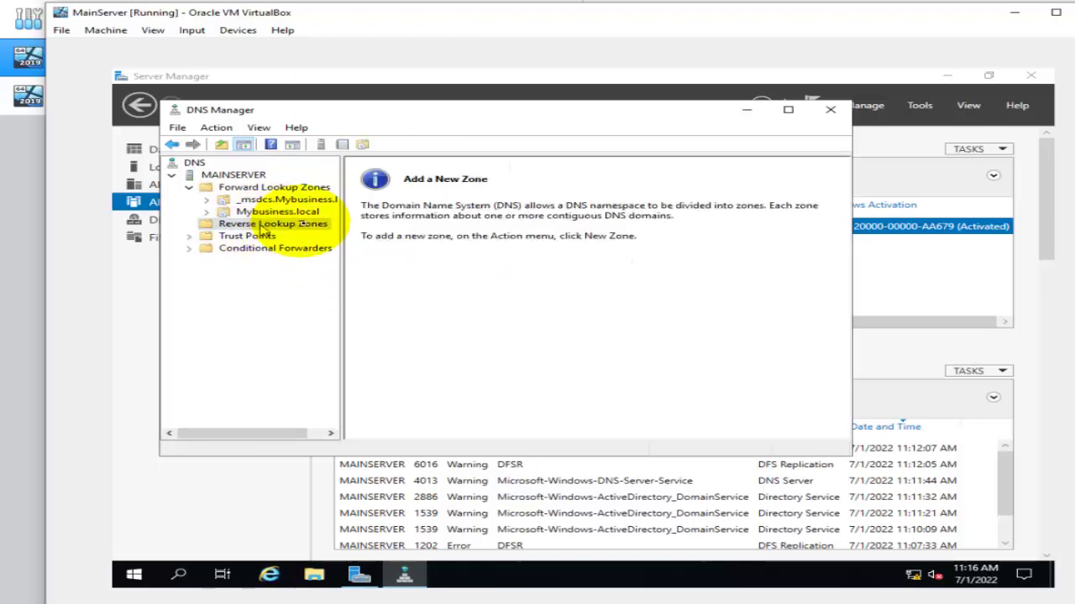
Create an AD-integrated primary IPv4 reverse lookup zone for network ID 192.168.1 via the New Zone wizard.
right_click(304, 227)
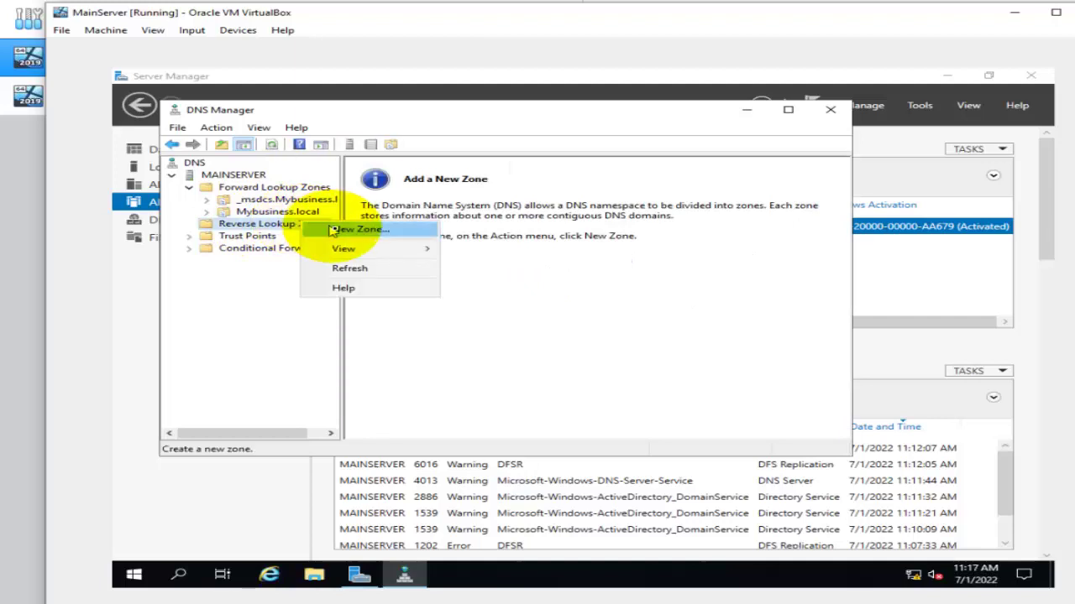
left_click(335, 230)
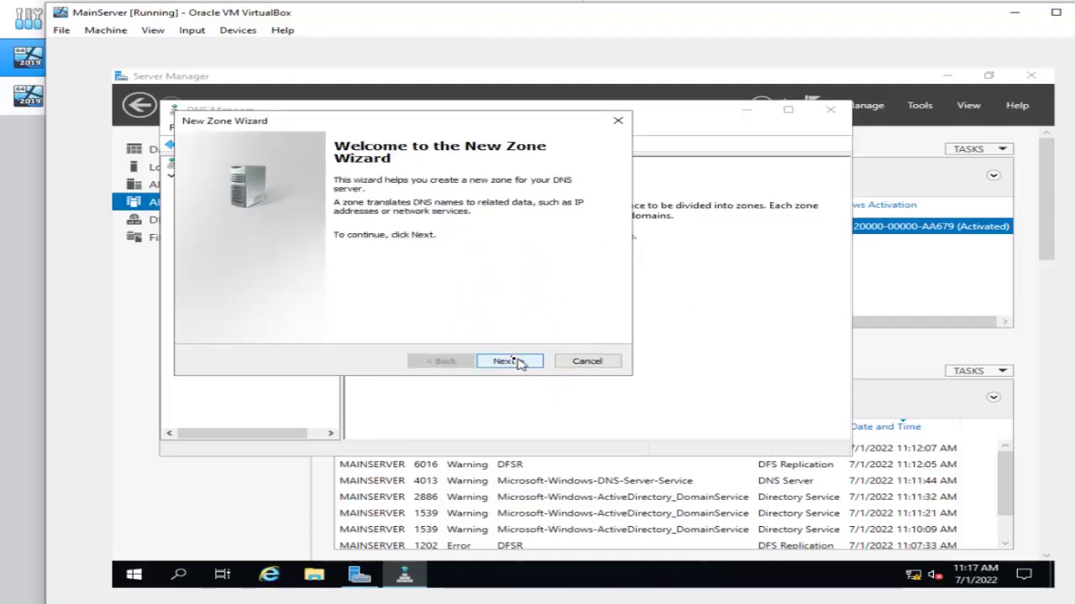
left_click(509, 361)
left_click(509, 361)
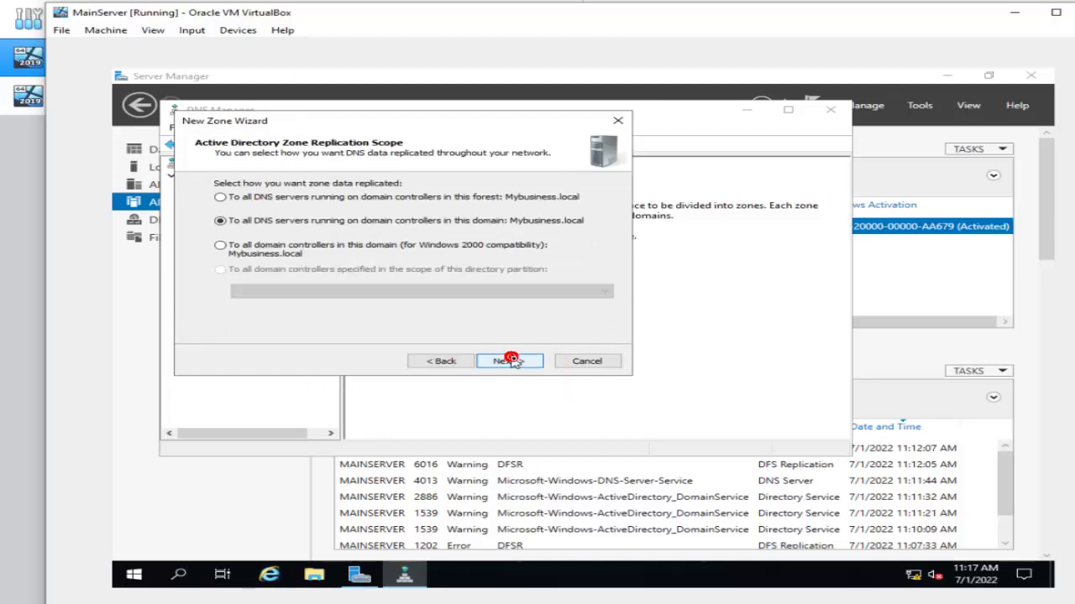
left_click(509, 361)
left_click(510, 361)
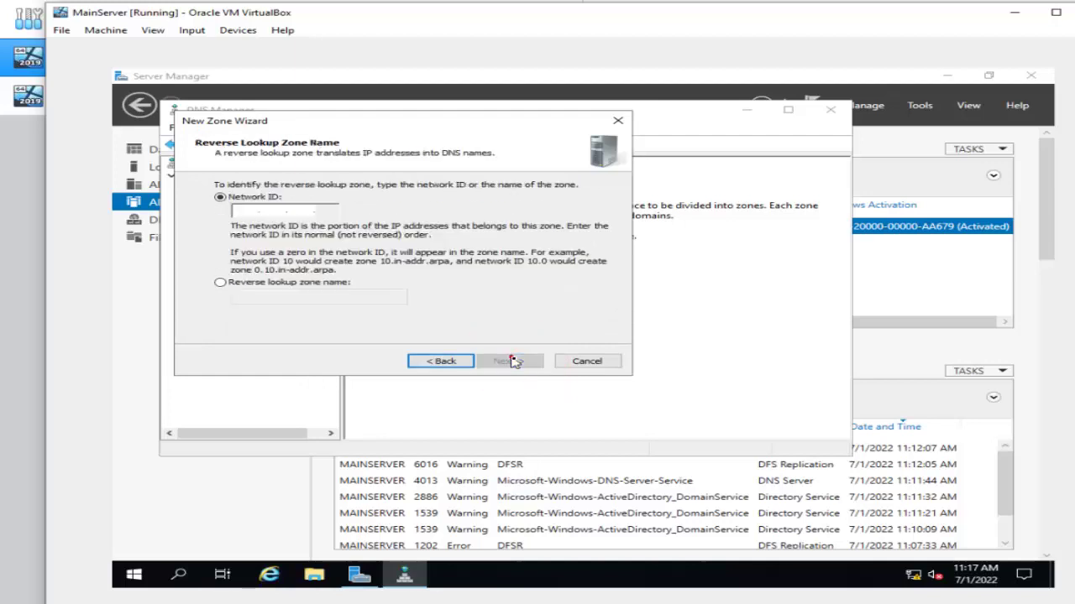
left_click(236, 211)
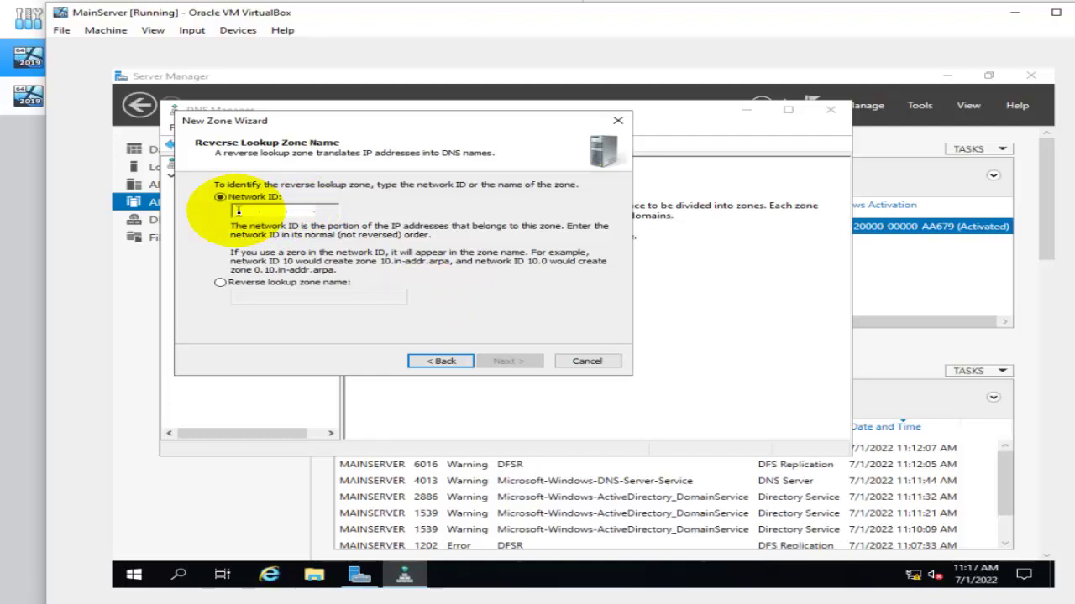
left_click(243, 209)
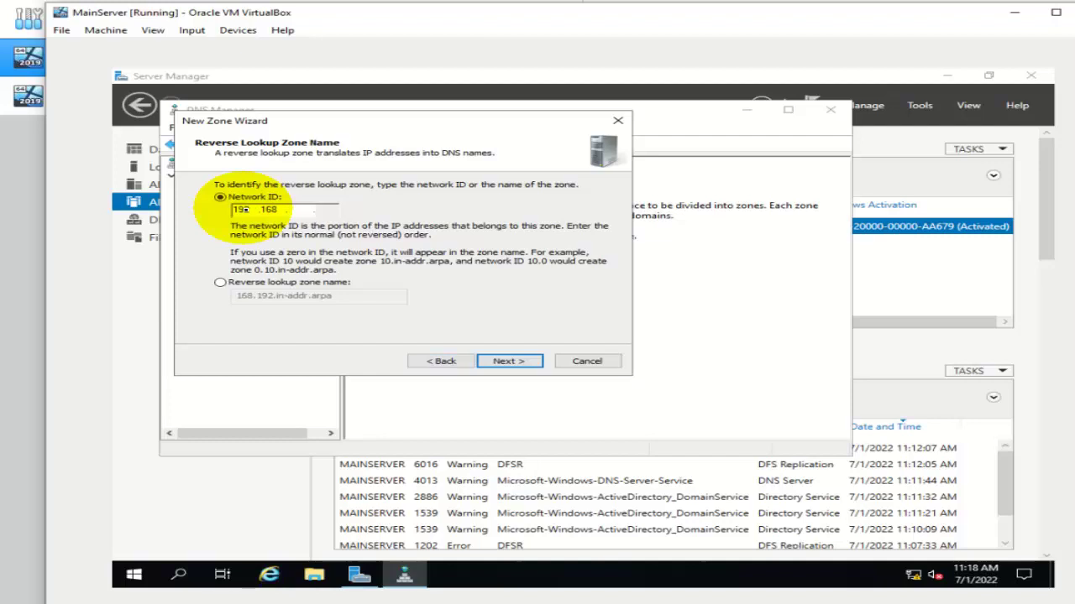
left_click(521, 361)
left_click(521, 361)
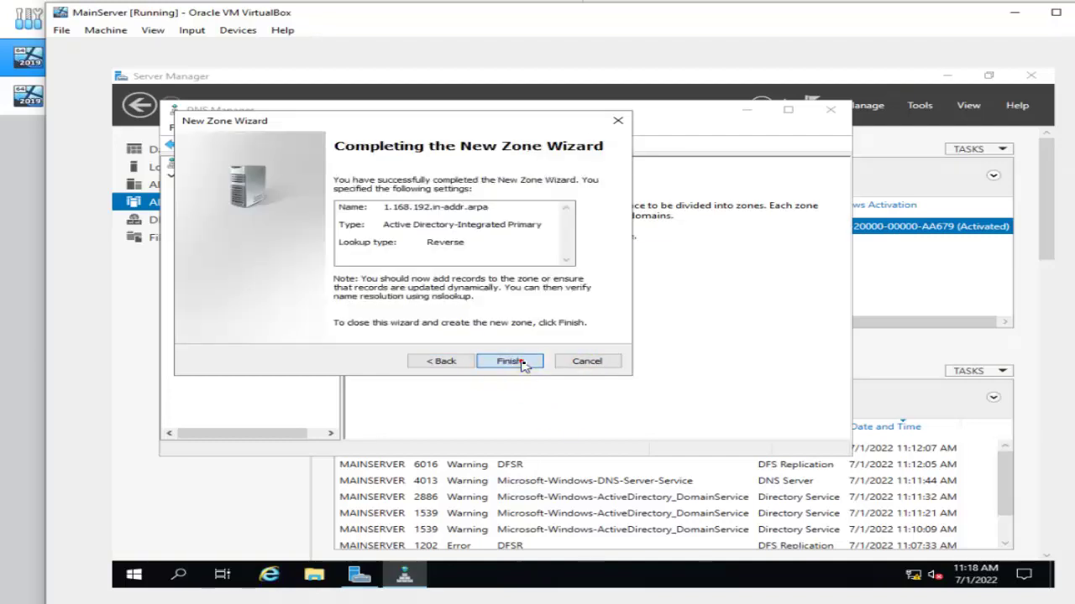
left_click(509, 361)
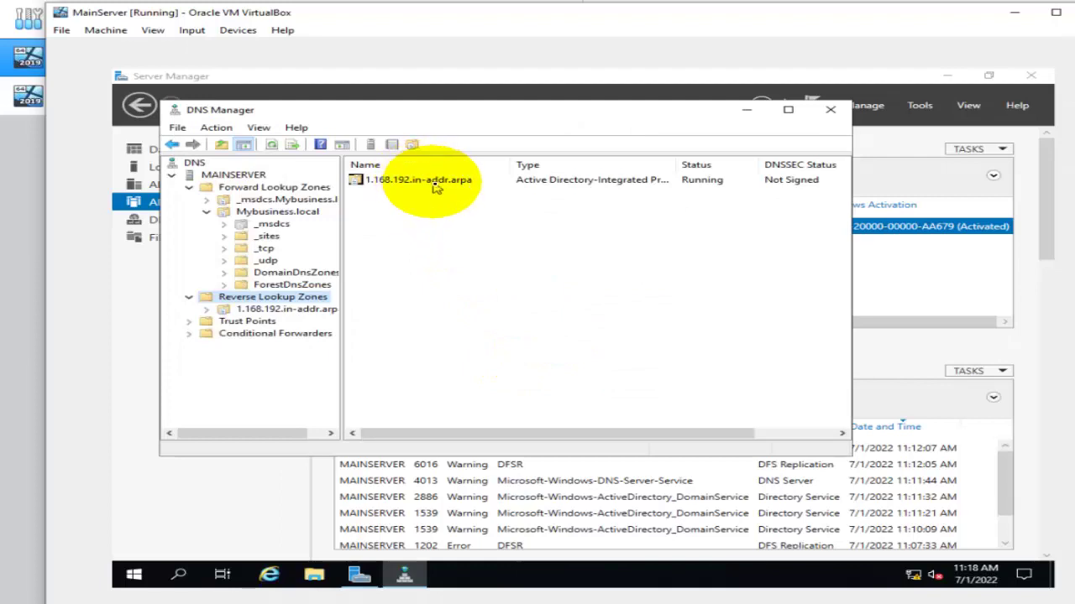
Reload and refresh the 1.168.192.in-addr.arpa reverse zone.
double_click(435, 187)
right_click(477, 269)
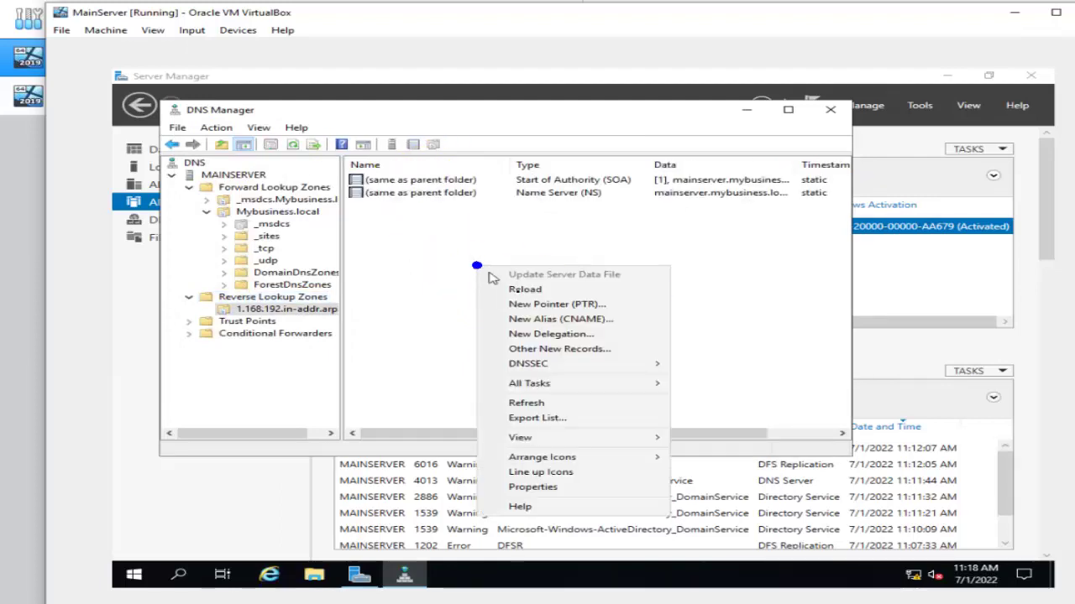
left_click(529, 291)
left_click(638, 367)
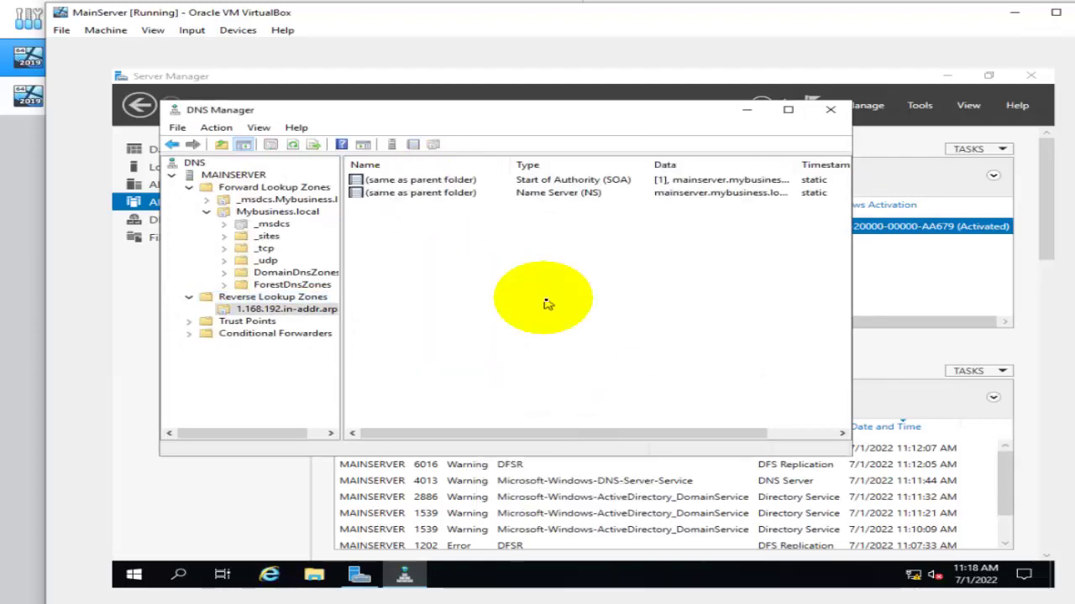
right_click(547, 302)
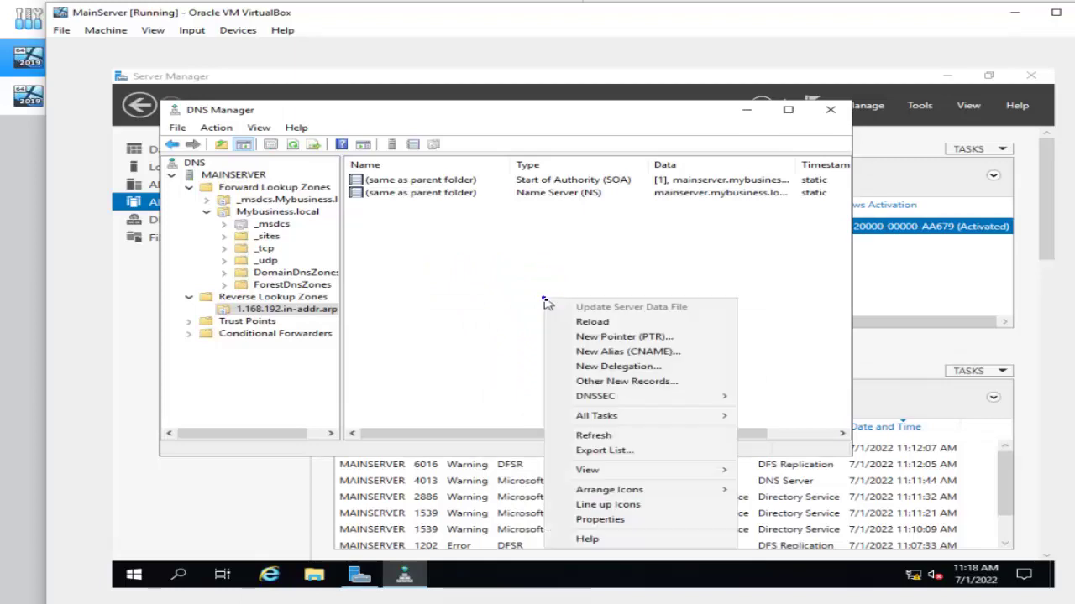
left_click(588, 436)
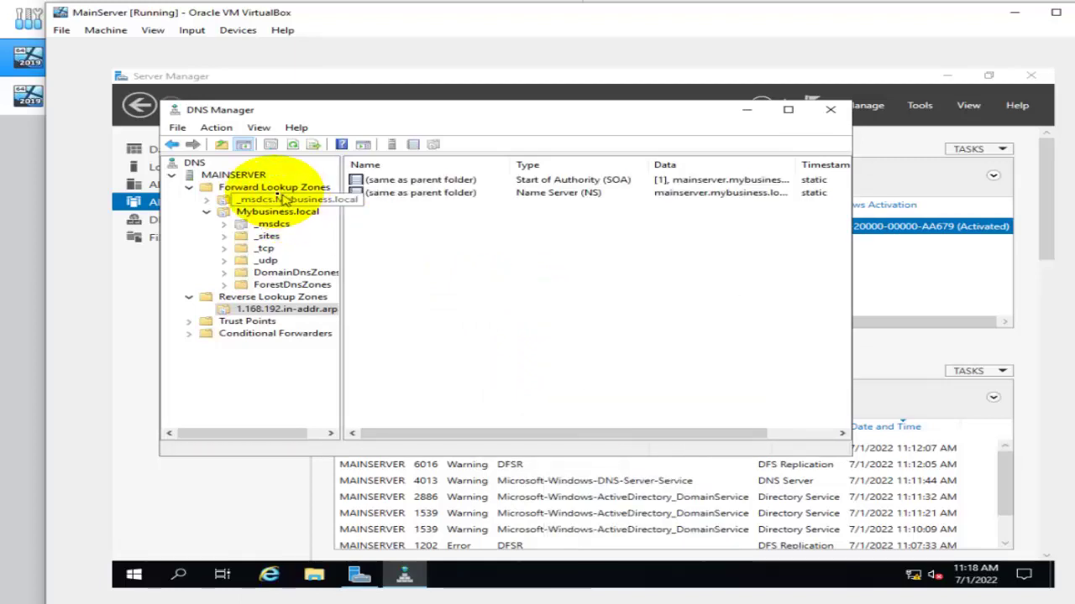
Re-apply the mainserver host record in Mybusiness.local so its PTR record updates.
left_click(254, 186)
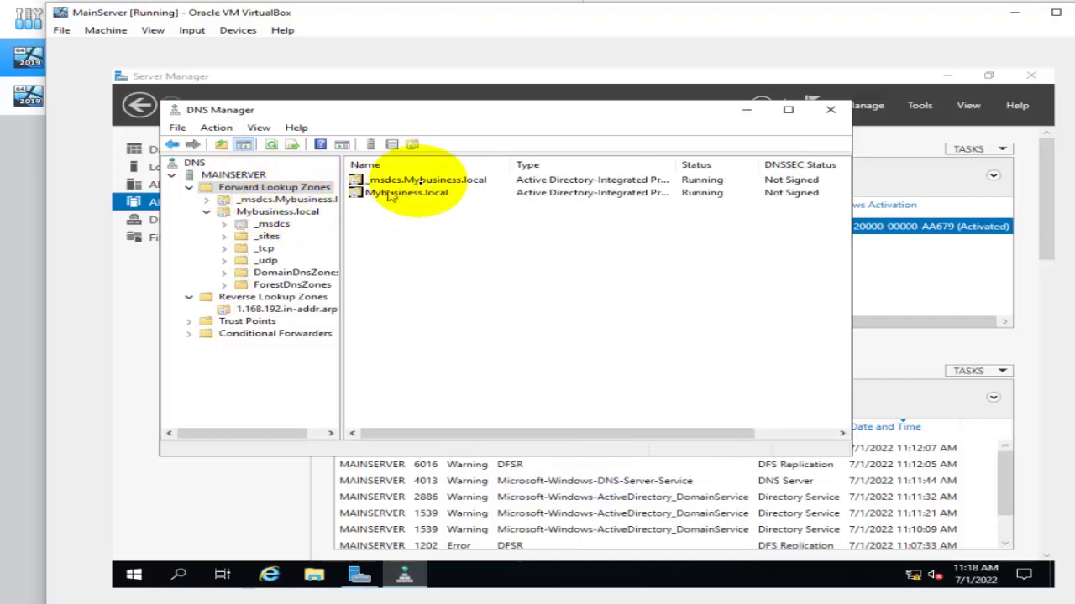
double_click(432, 194)
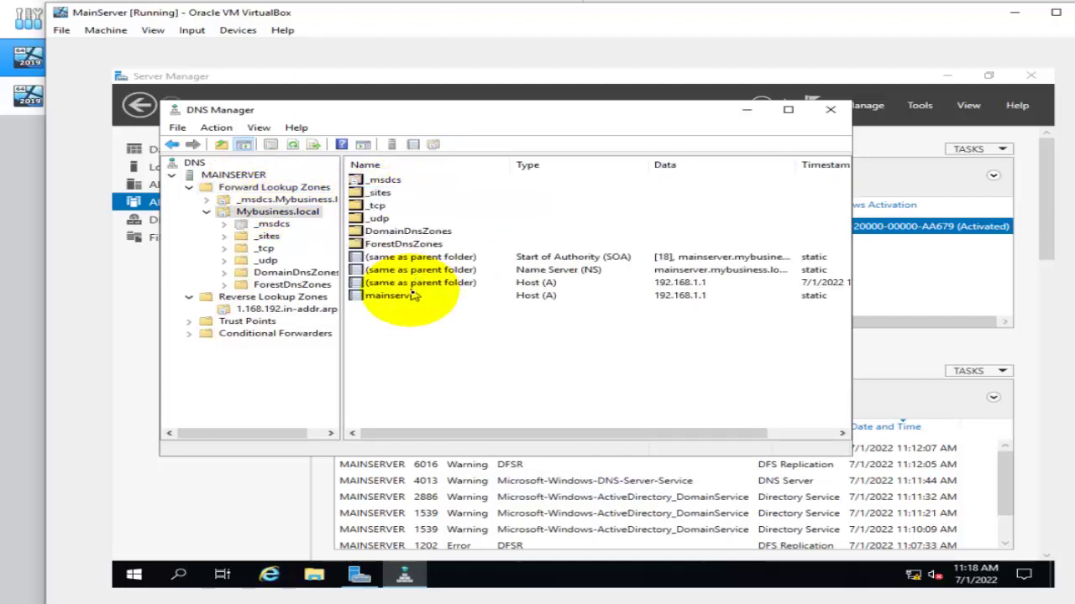
double_click(415, 299)
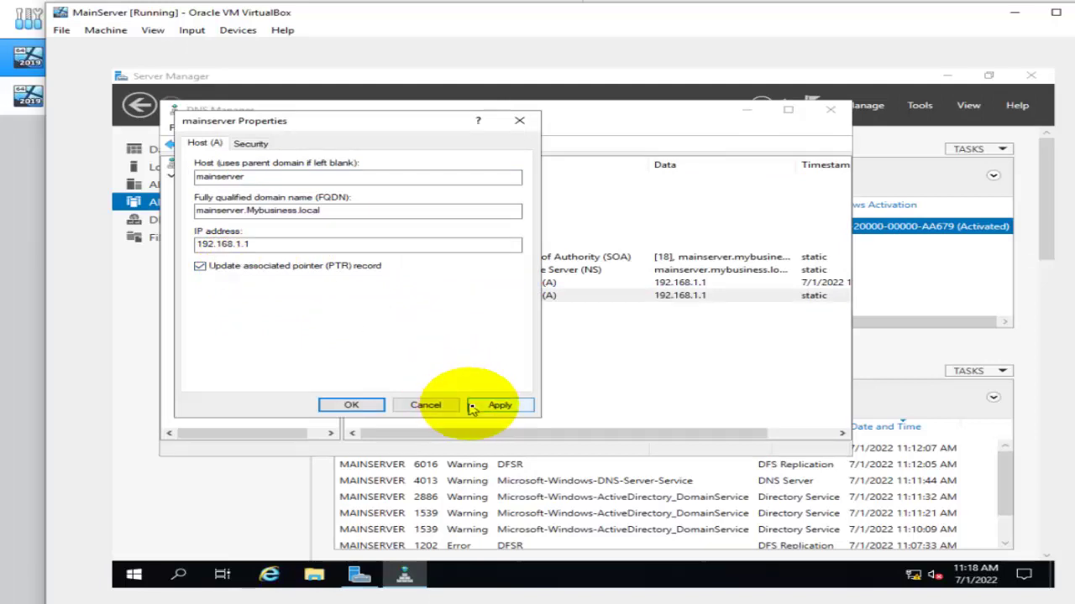
left_click(491, 406)
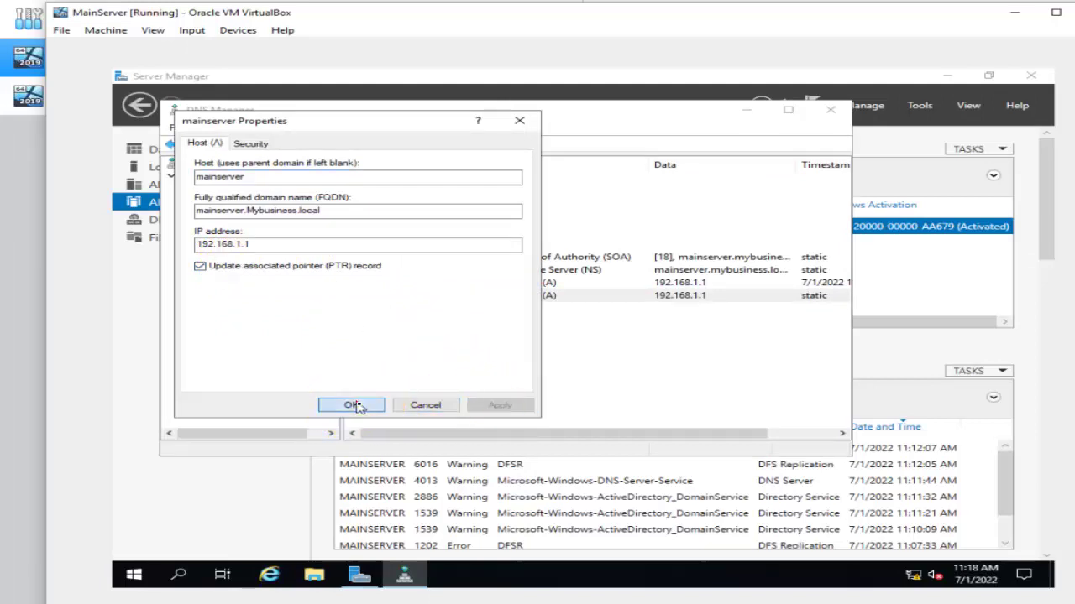
left_click(353, 406)
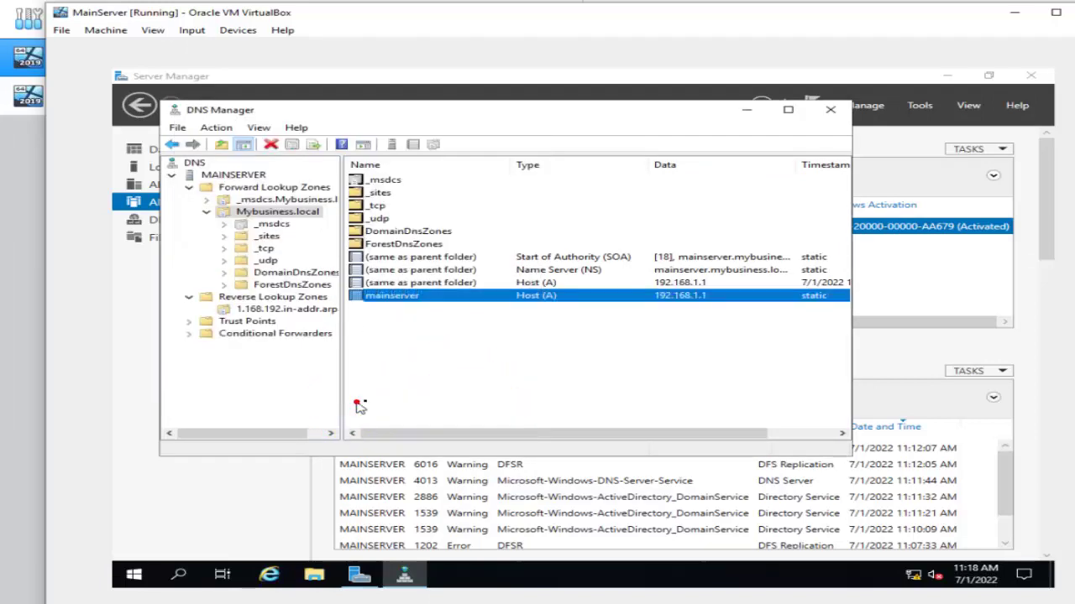
Reload the reverse zone and inspect the new 192.168.1.1 pointer record to mainserver.
left_click(275, 298)
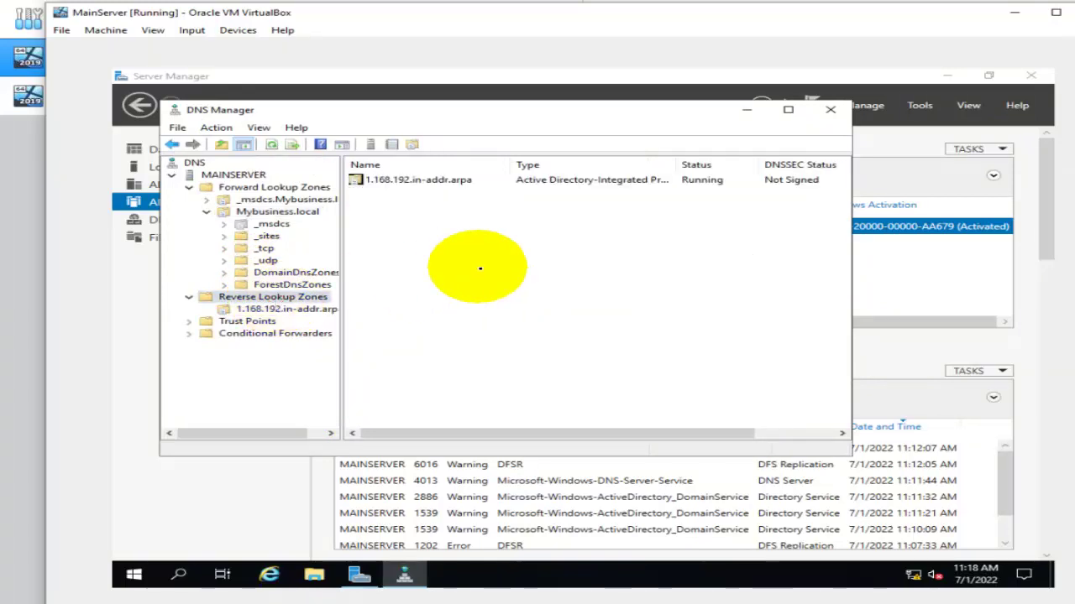
double_click(471, 181)
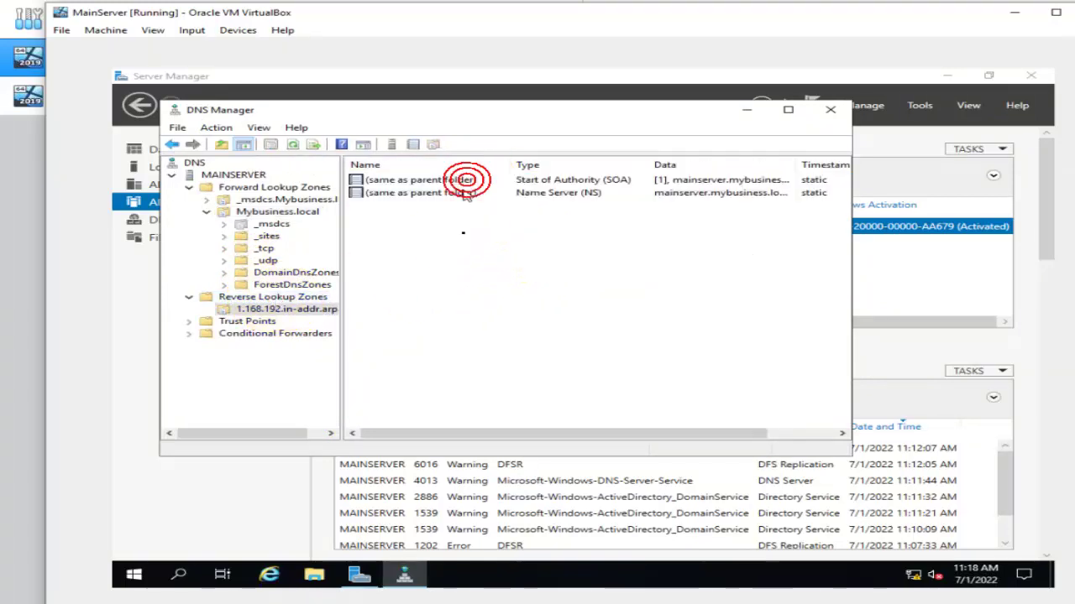
right_click(464, 238)
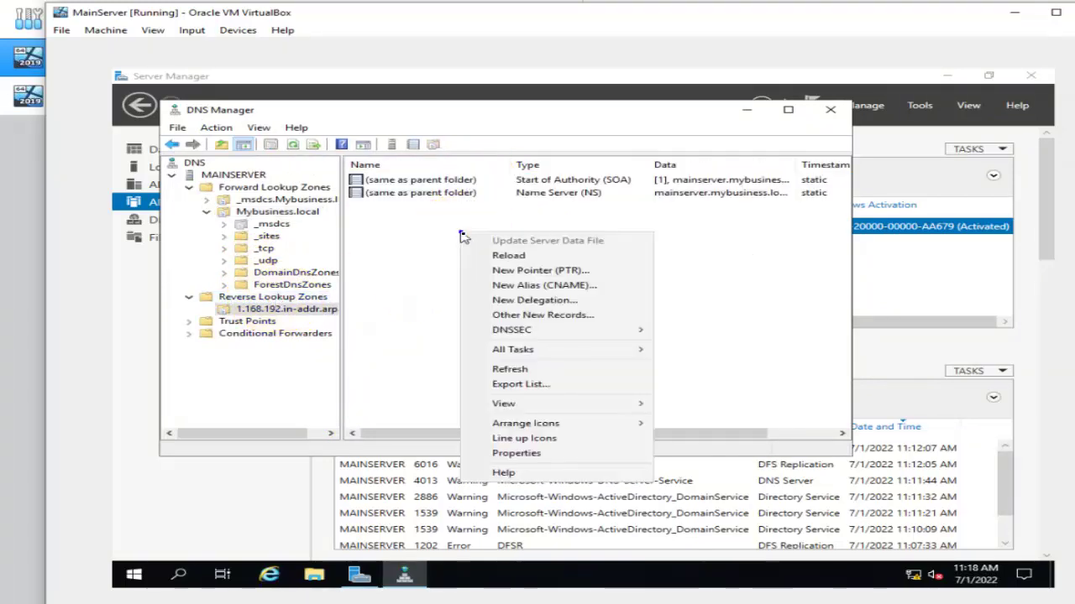
left_click(508, 261)
left_click(637, 370)
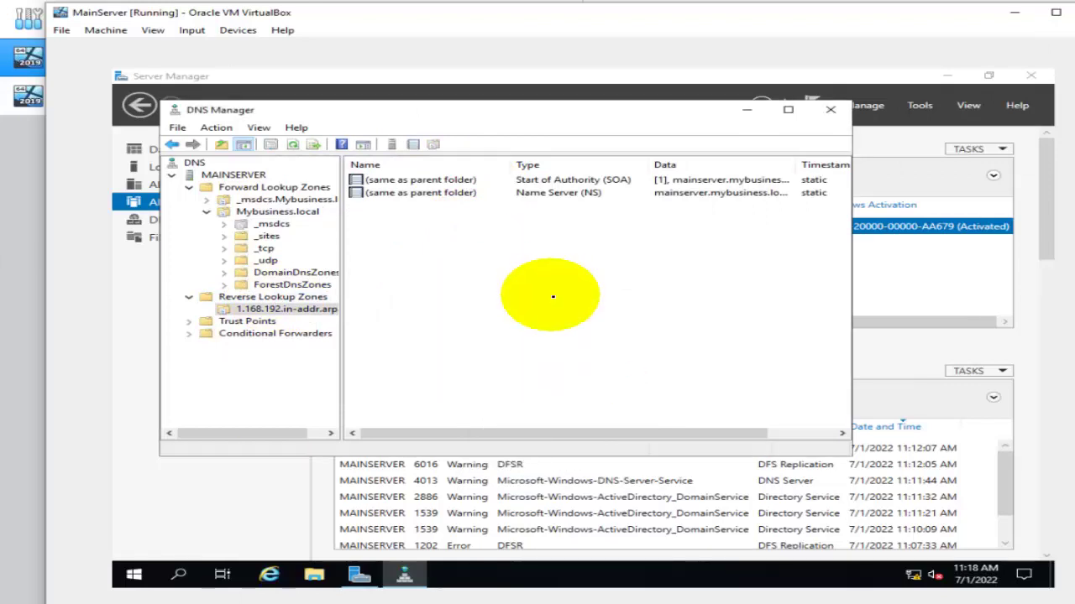
right_click(550, 295)
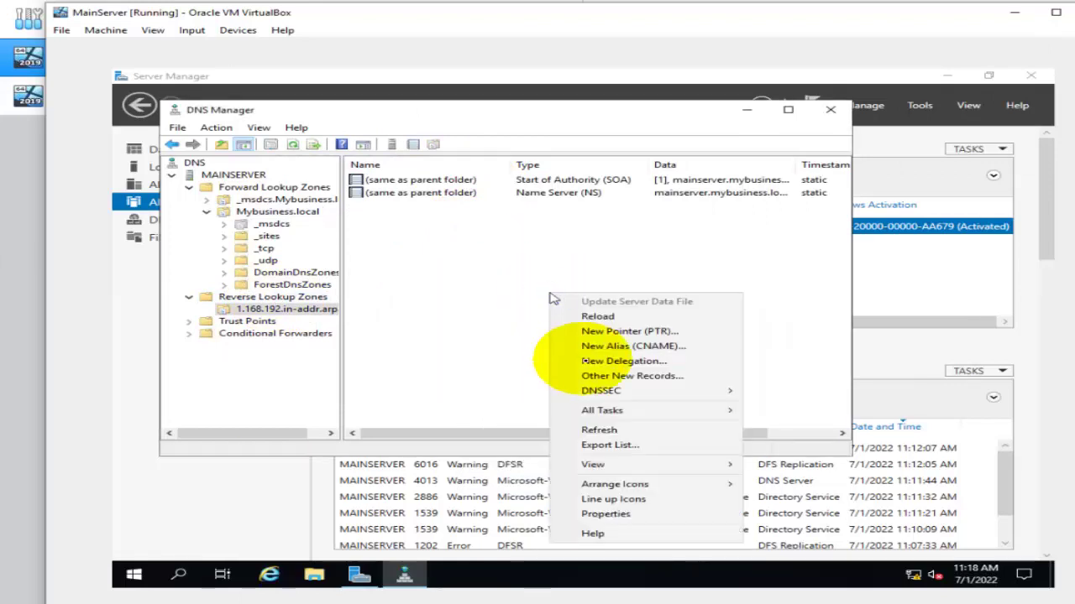
left_click(617, 429)
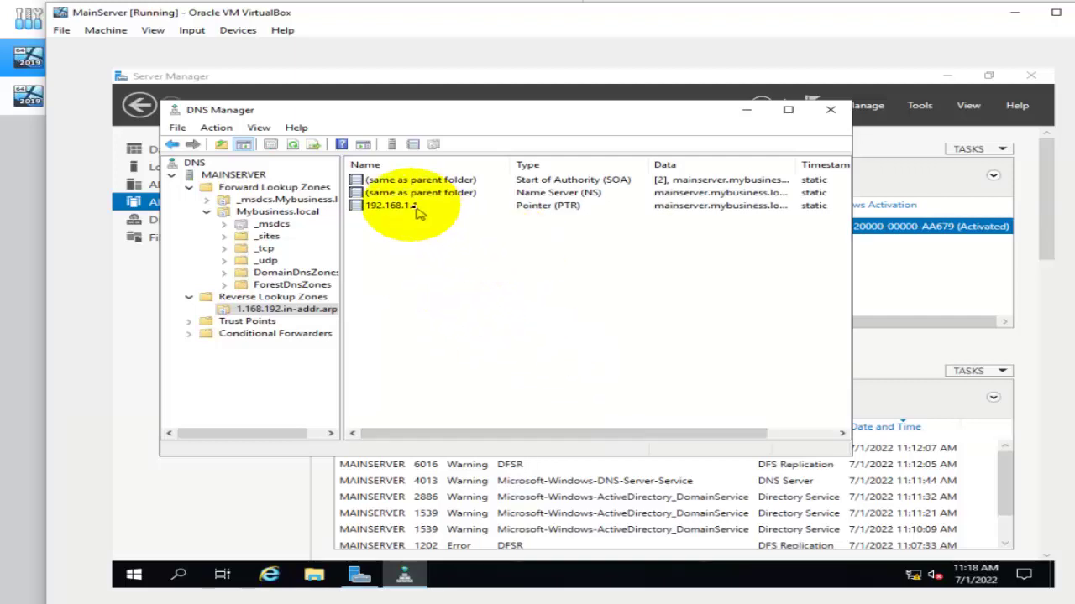
left_click(388, 208)
double_click(387, 208)
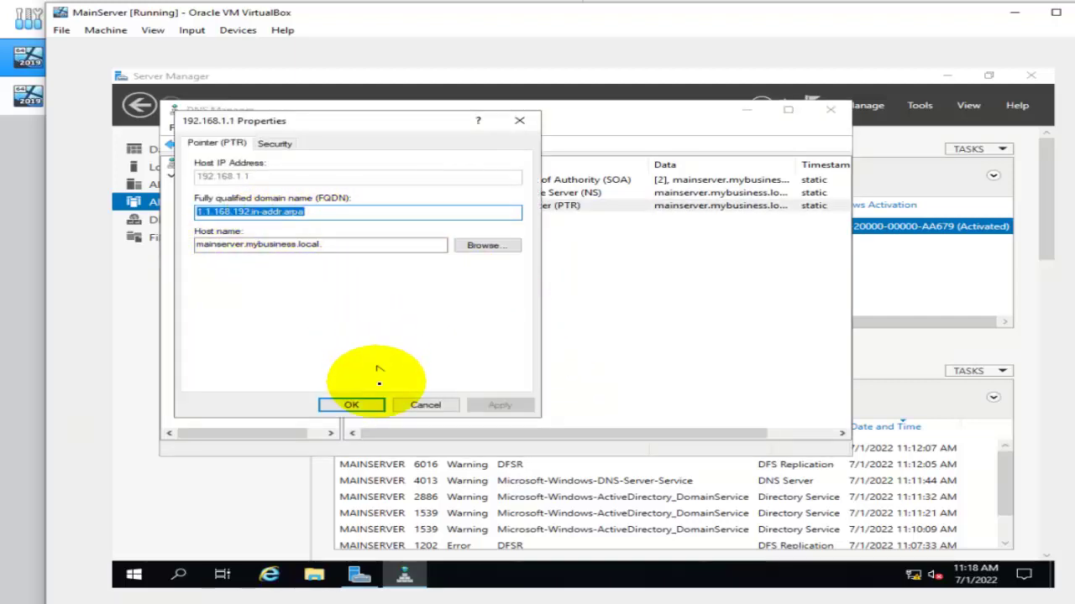
left_click(366, 405)
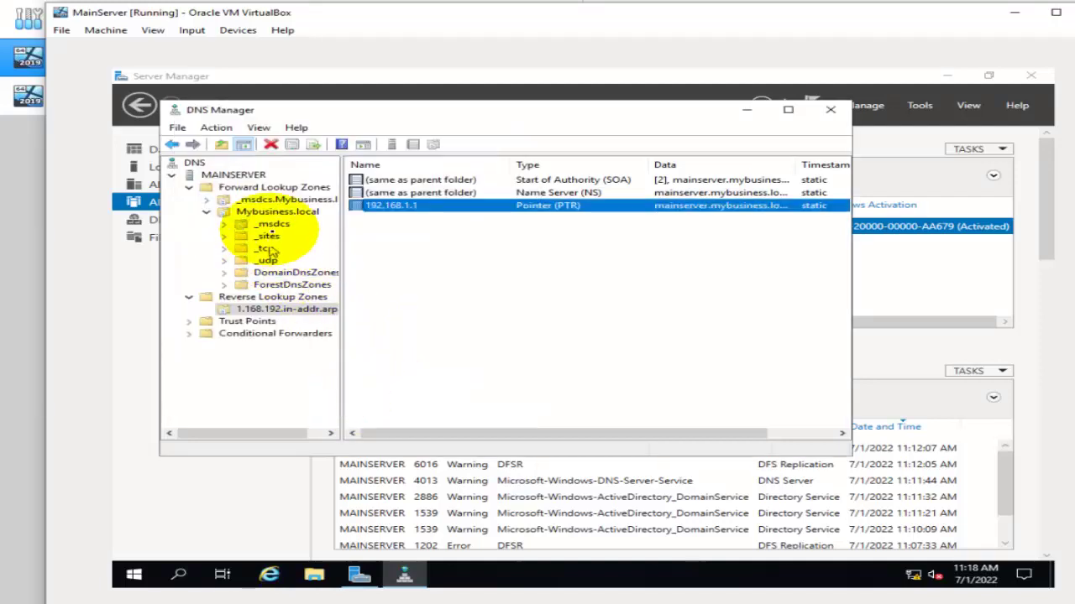
Check the mainserver host record in Mybusiness.local points to 192.168.1.1.
left_click(249, 188)
double_click(388, 192)
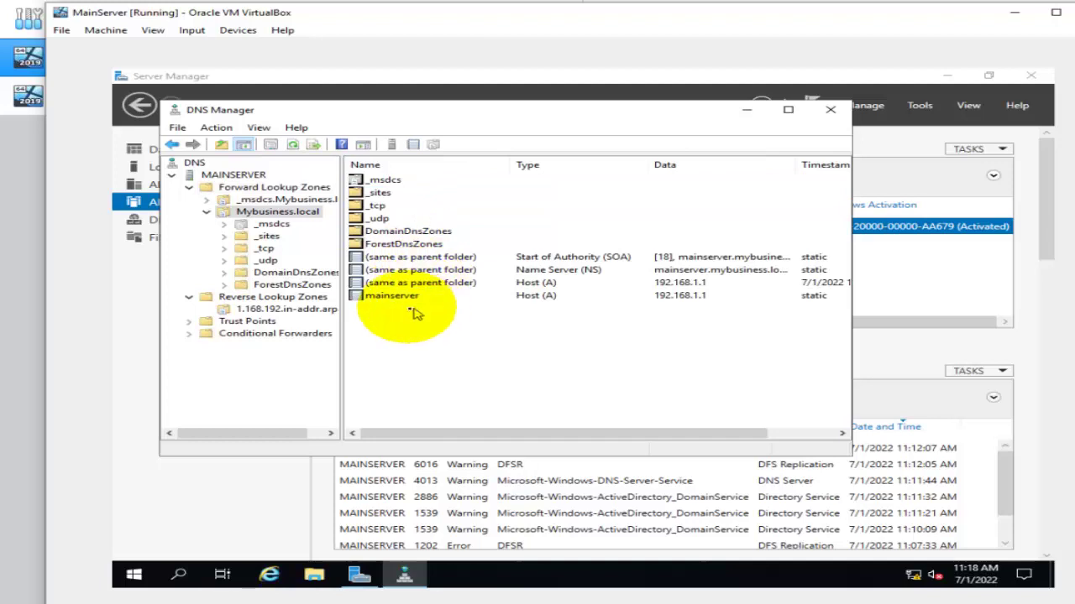
double_click(392, 295)
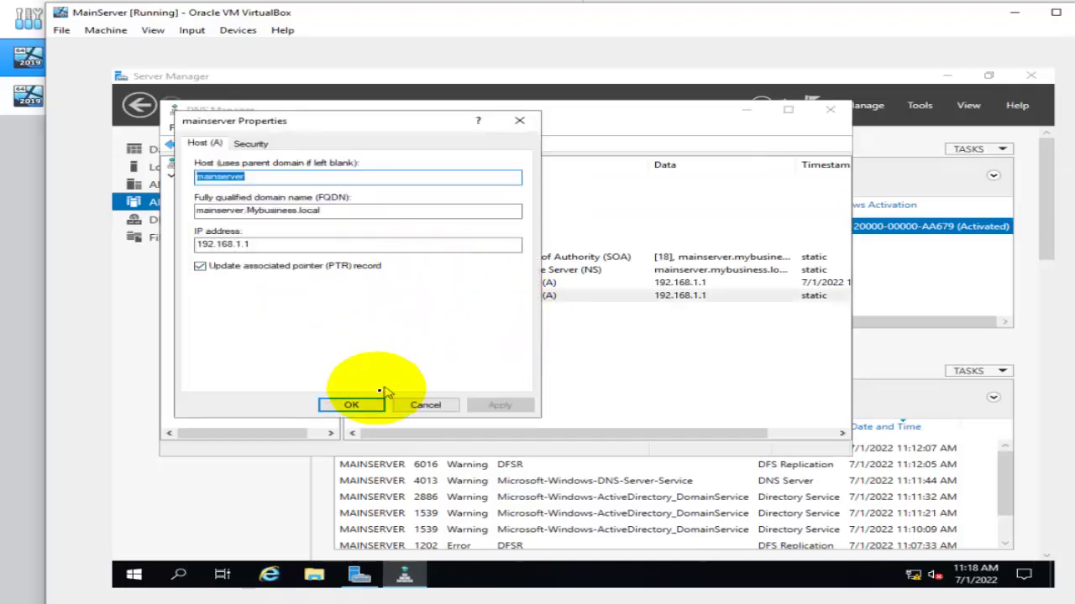
left_click(351, 405)
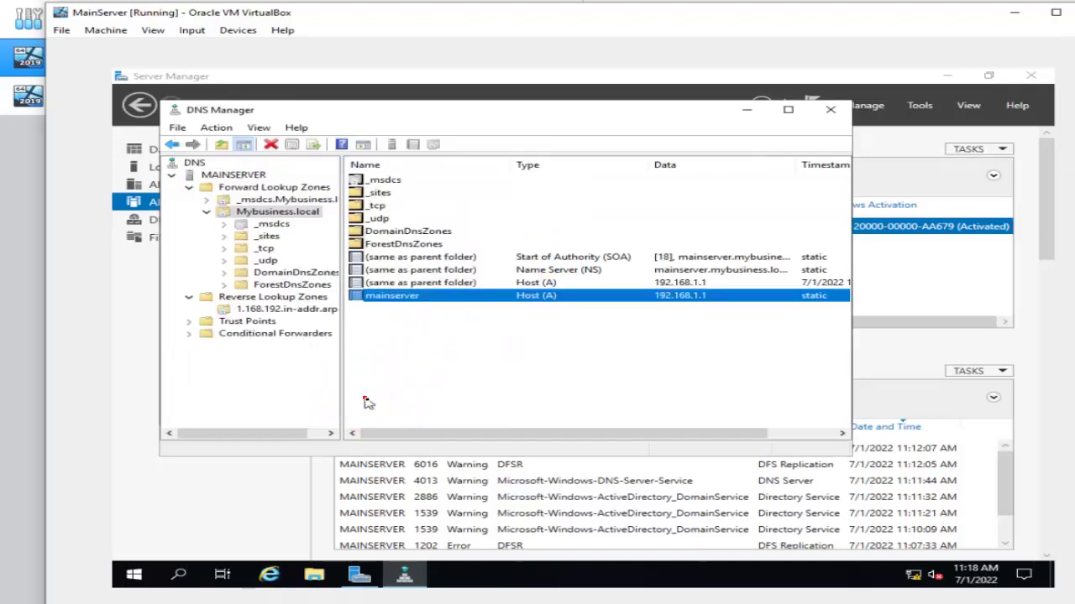
Close DNS Manager and Server Manager, then minimize the MainServer window to VirtualBox Manager.
left_click(829, 109)
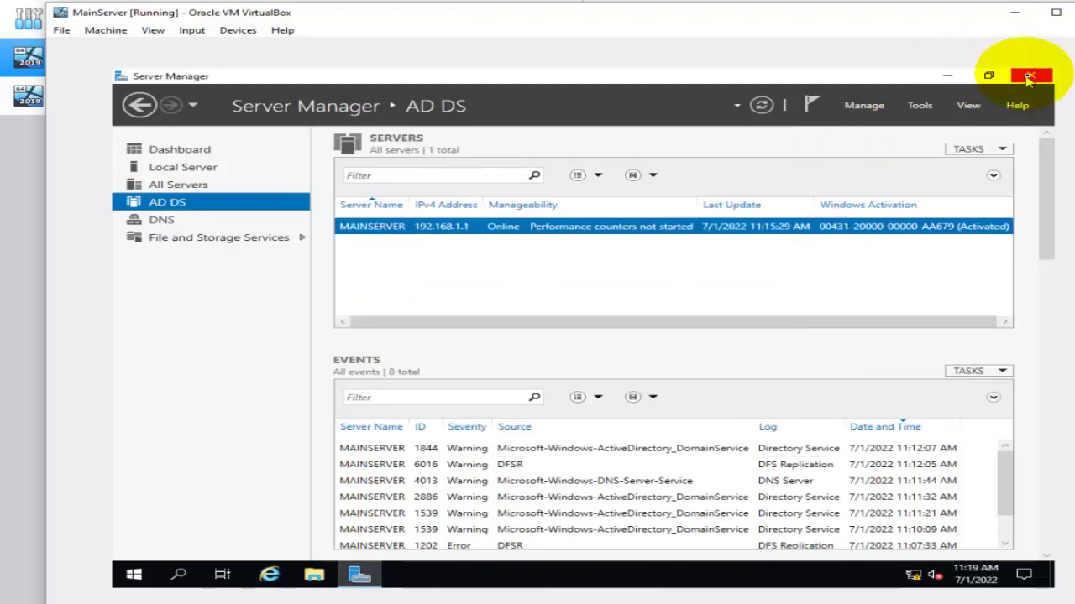
left_click(1033, 76)
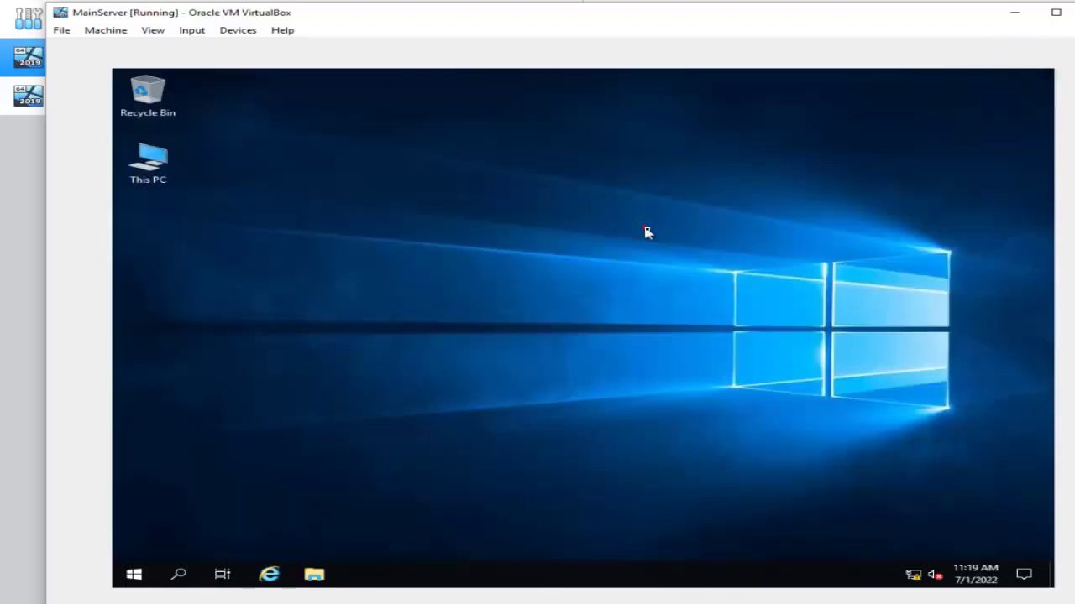
left_click(1019, 13)
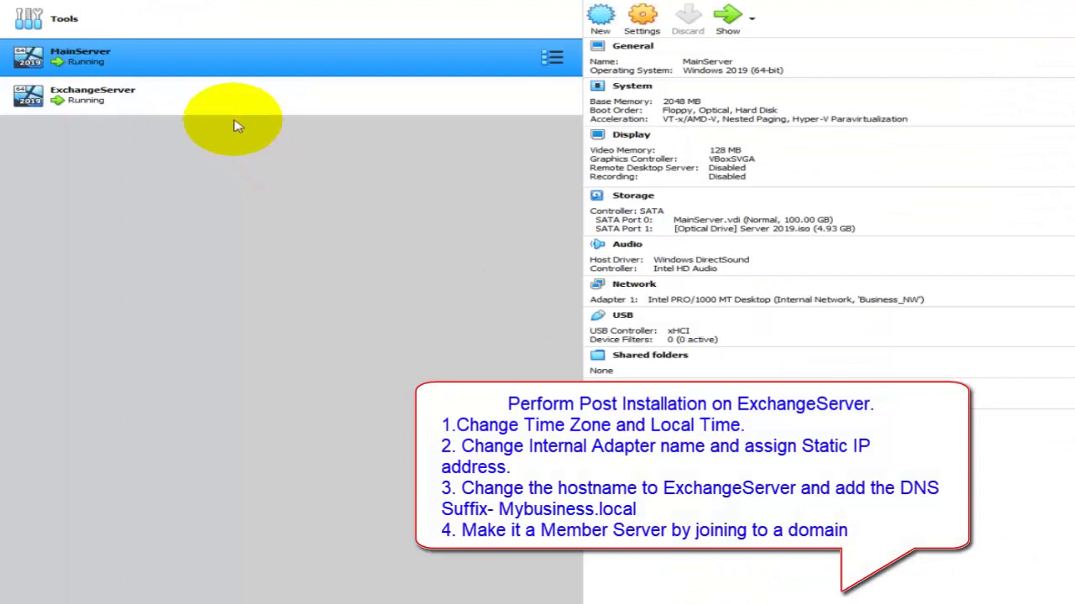
Show the ExchangeServer VM and send it Ctrl-Alt-Del from the Input > Keyboard menu.
left_click(217, 110)
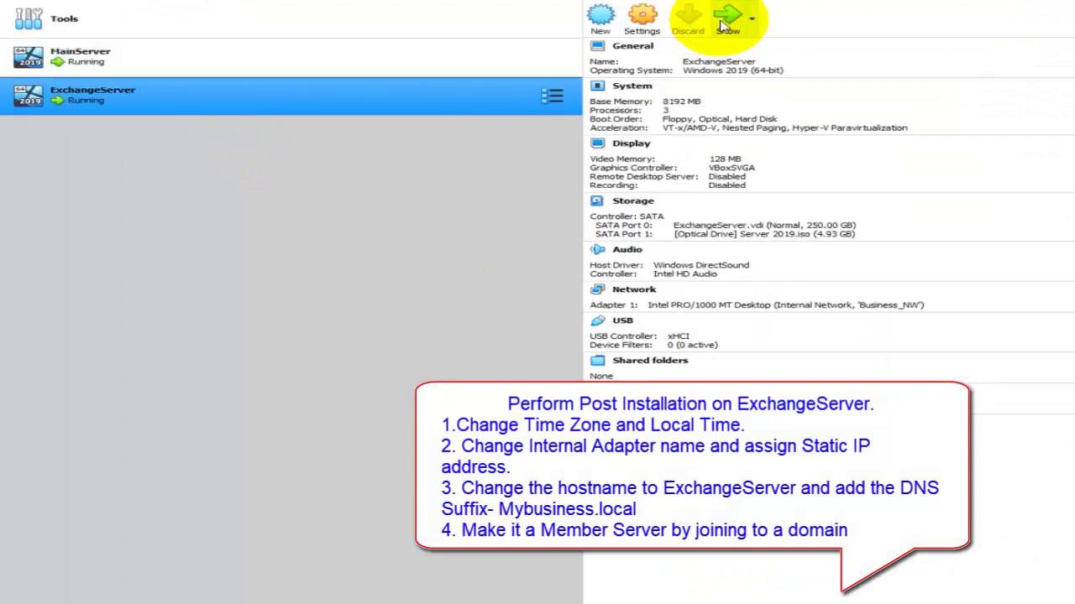
left_click(723, 18)
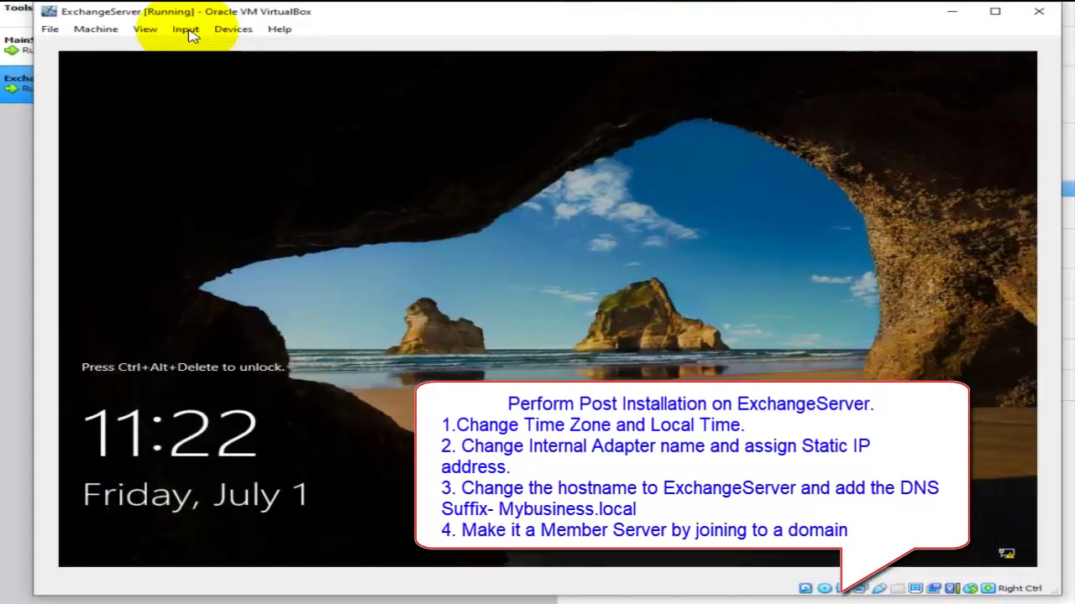
left_click(186, 31)
mouse_move(214, 49)
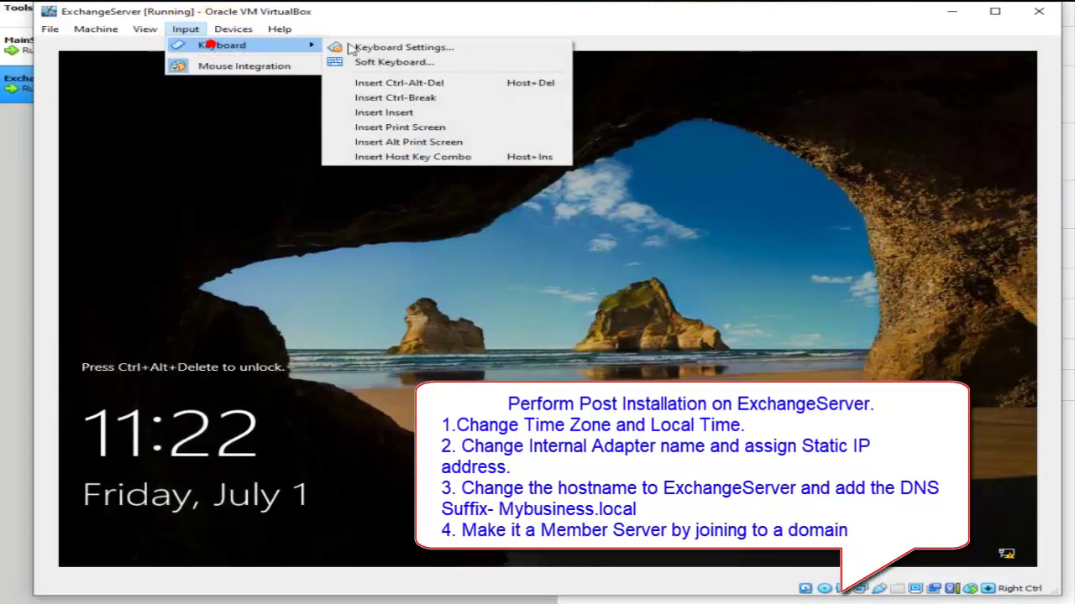
left_click(374, 108)
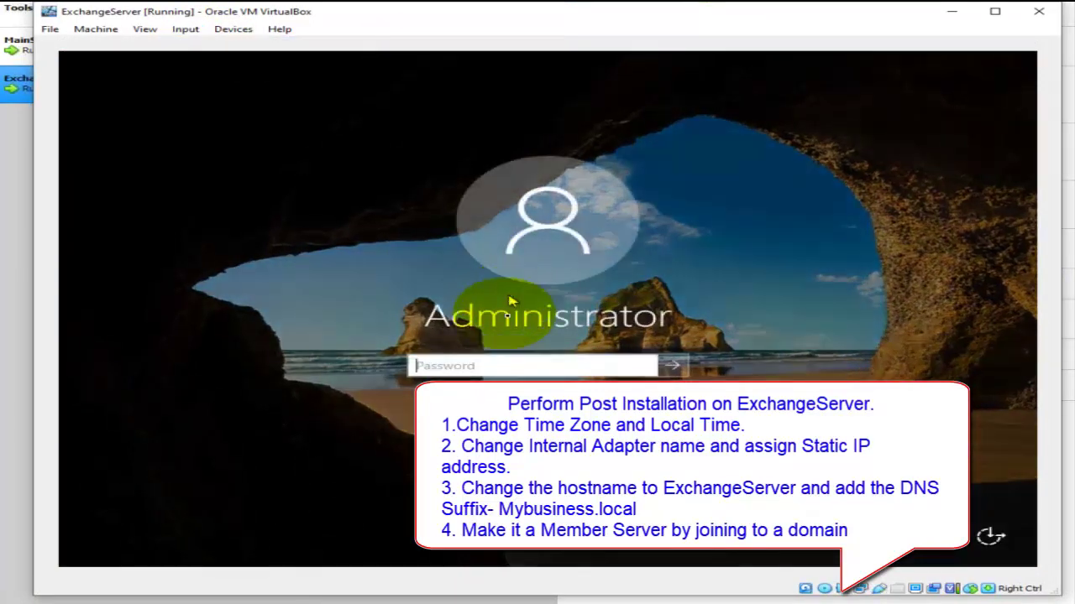
Sign in as Administrator with the account password and permanently dismiss the Windows Admin Center pop-up.
left_click(476, 360)
type("P@")
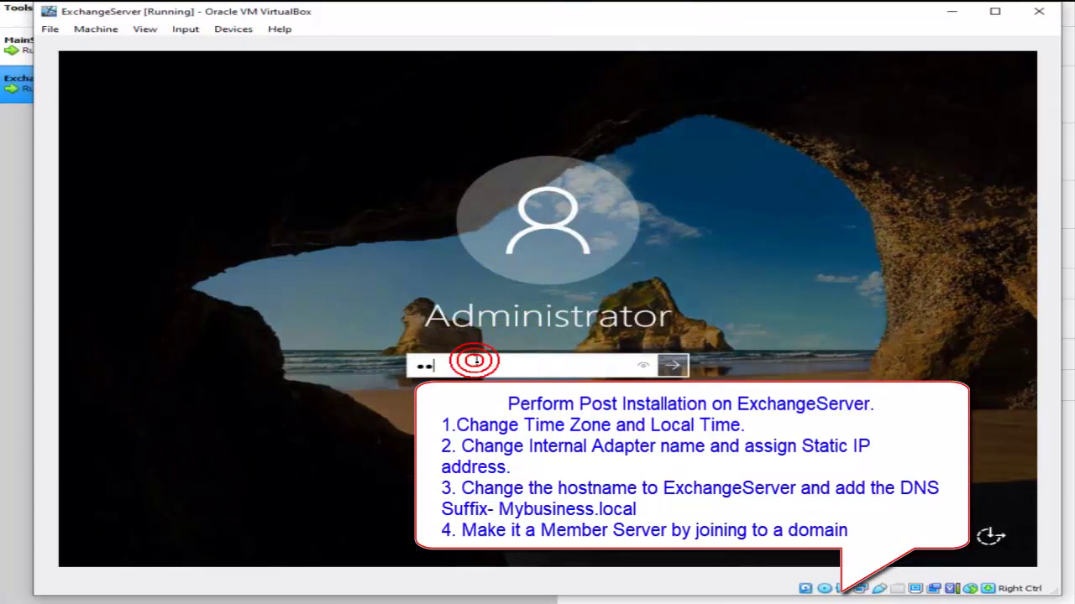
type("ss")
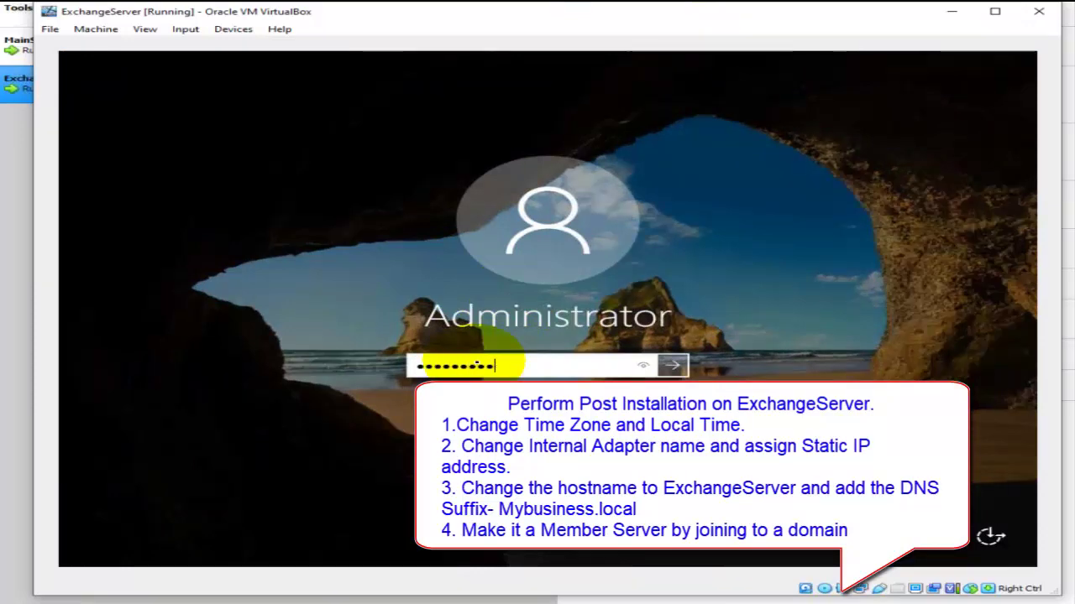
key("Return")
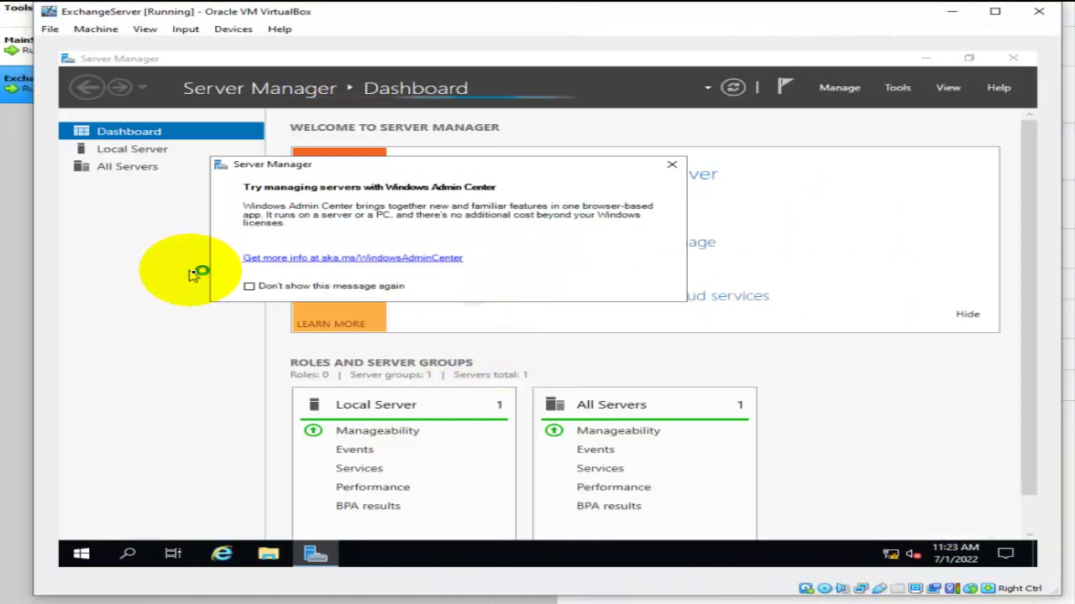
left_click(249, 287)
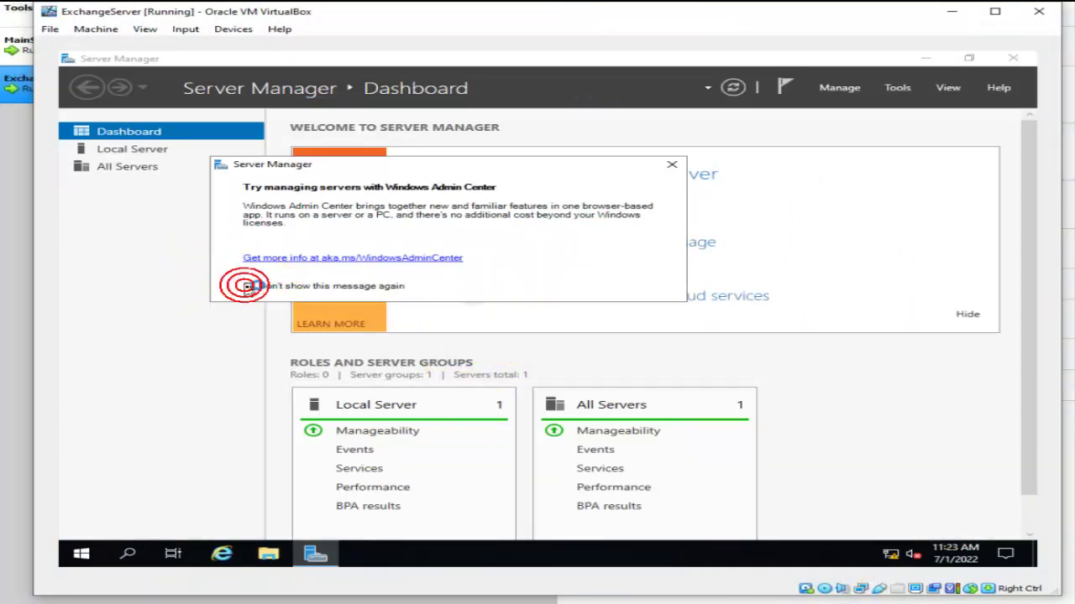
left_click(672, 164)
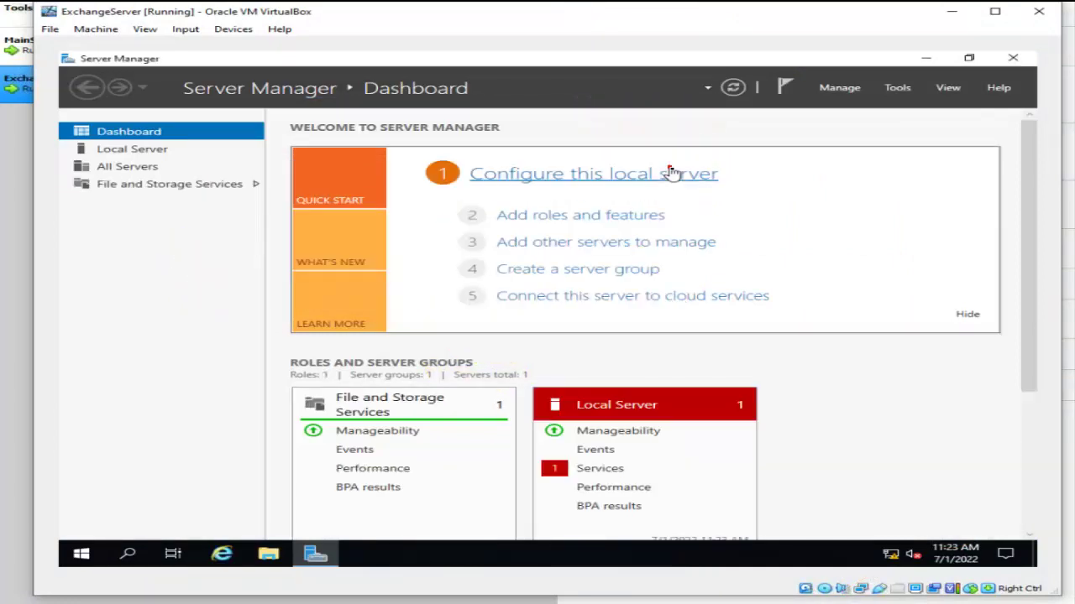
Show ExchangeServer's Local Server properties in Server Manager at 75% zoom.
left_click(126, 151)
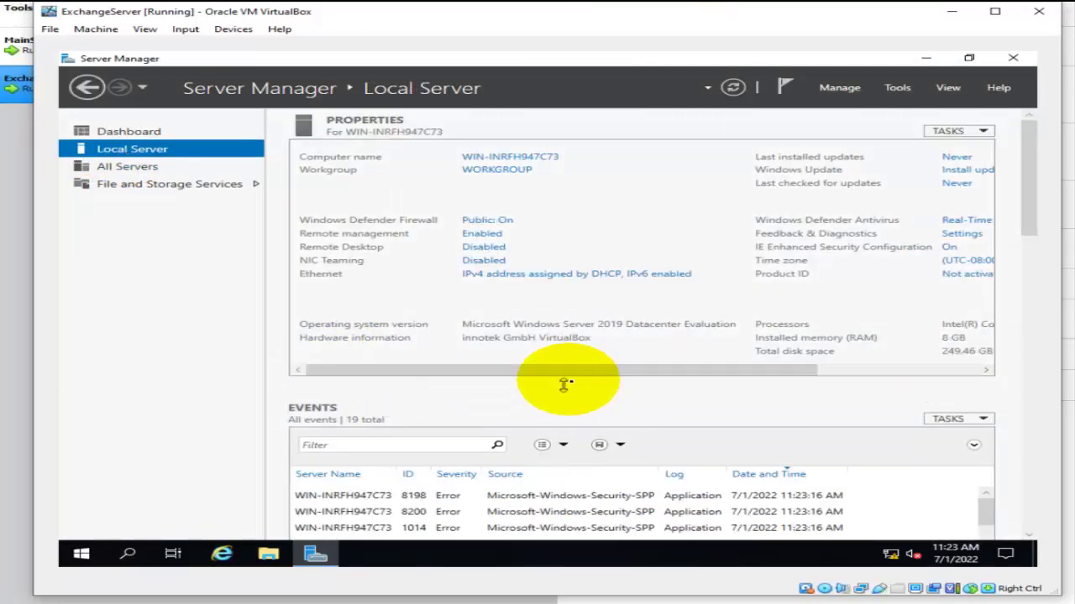
left_click(948, 88)
left_click(951, 106)
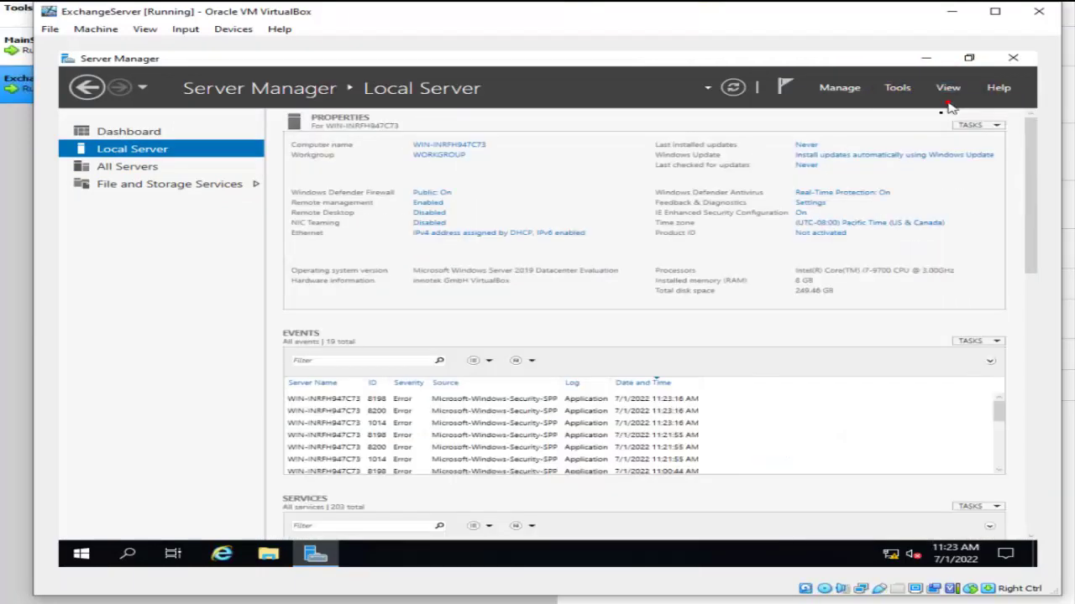
Change ExchangeServer's time zone to (UTC+12:00) Fiji.
left_click(869, 224)
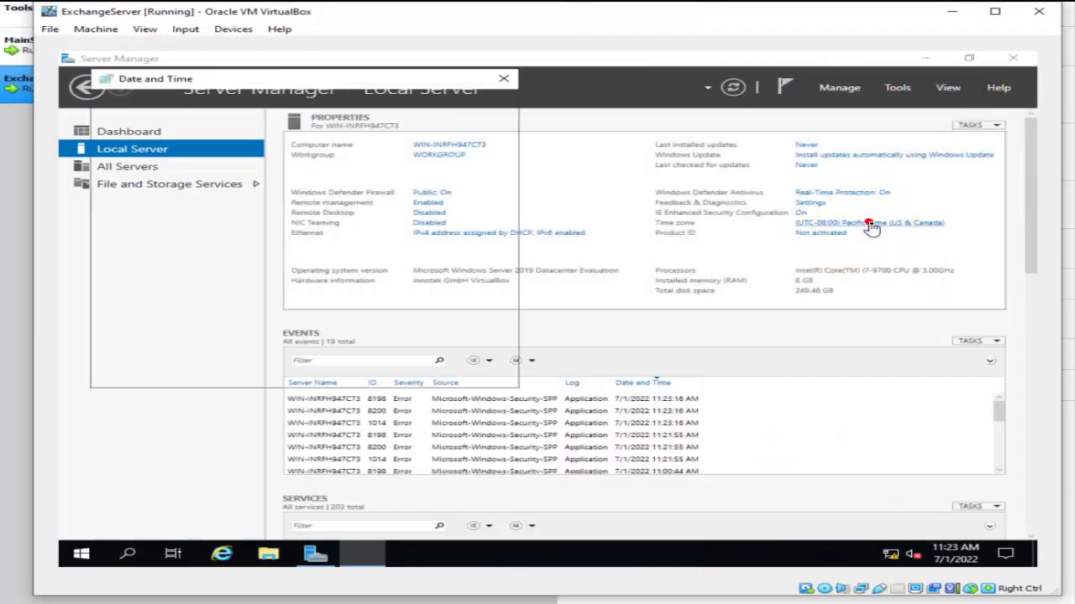
left_click(398, 267)
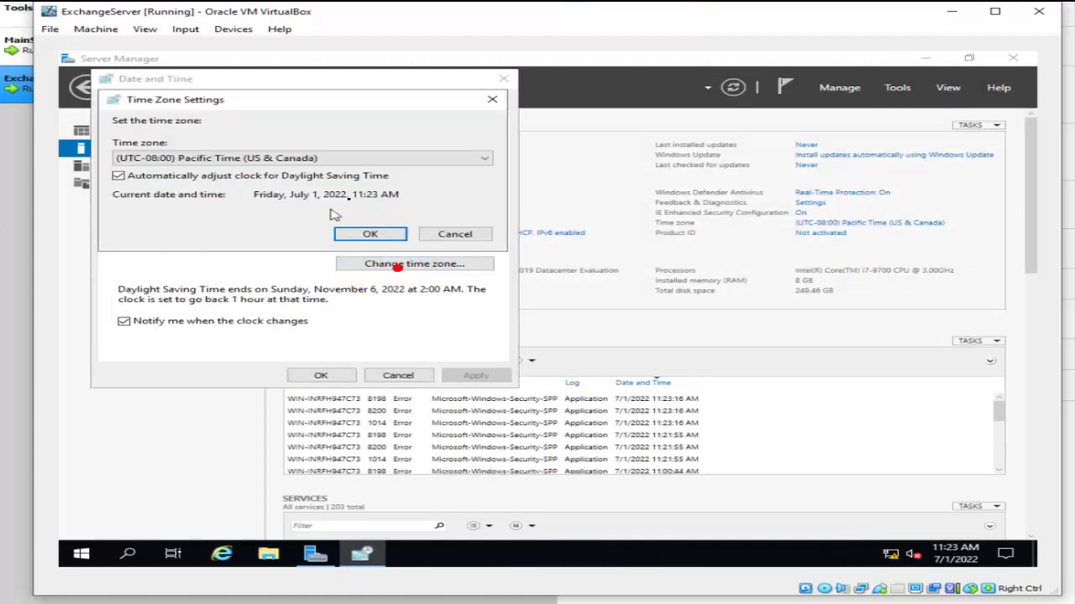
left_click(474, 159)
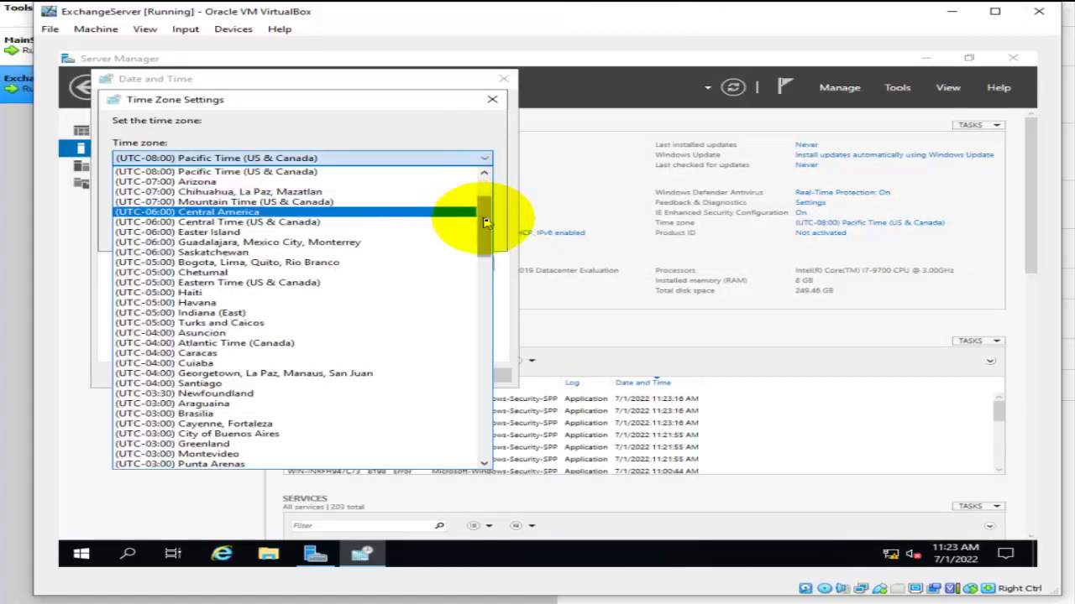
left_click_drag(486, 223, 485, 458)
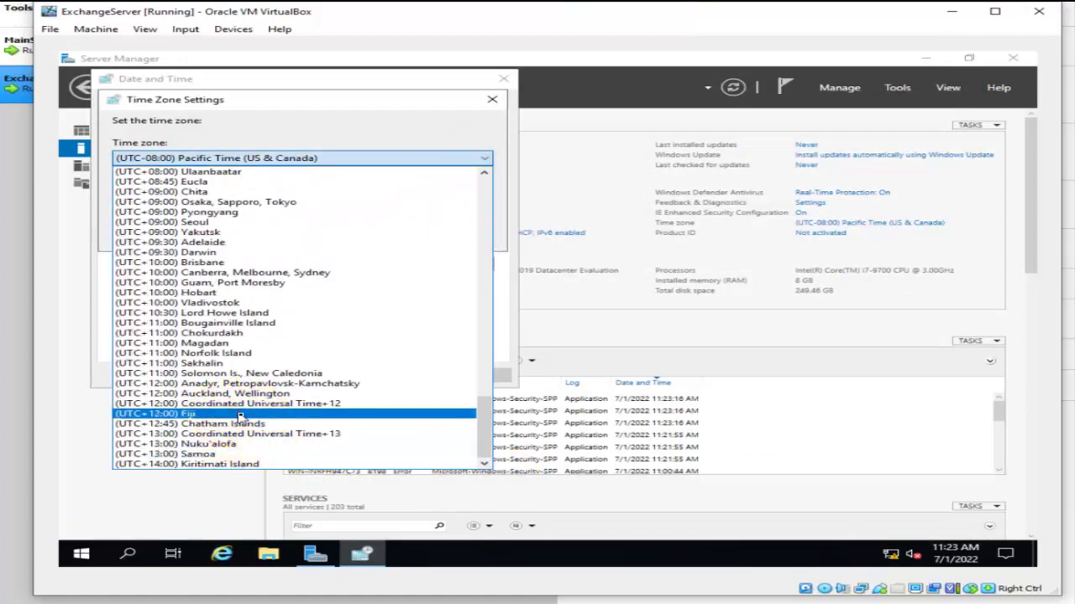
left_click(240, 415)
left_click(427, 233)
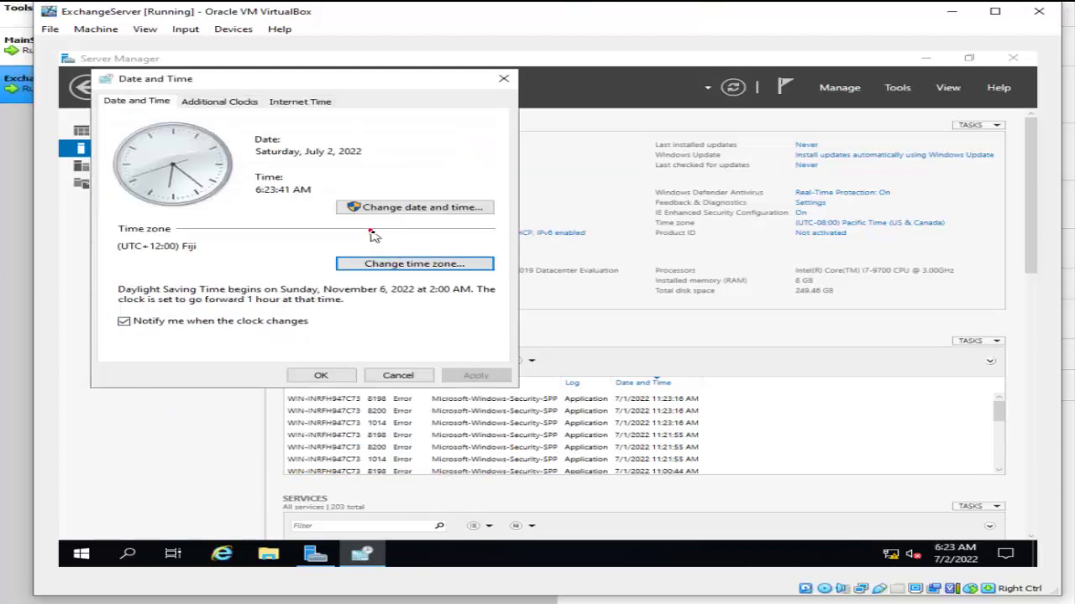
Set the clock to 11:23 AM and apply the date and time settings.
left_click(408, 207)
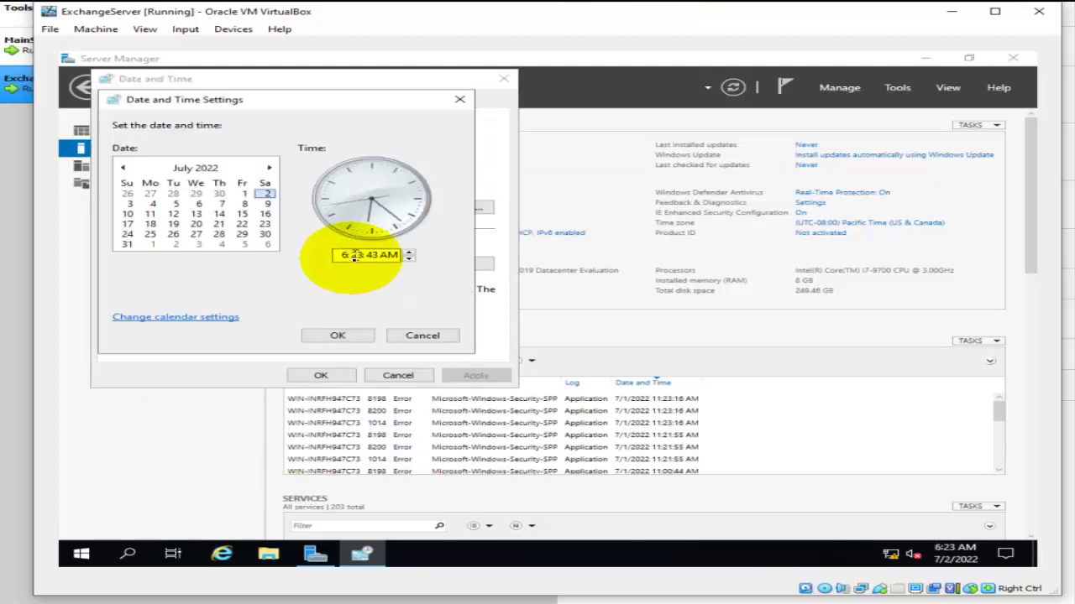
left_click(409, 252)
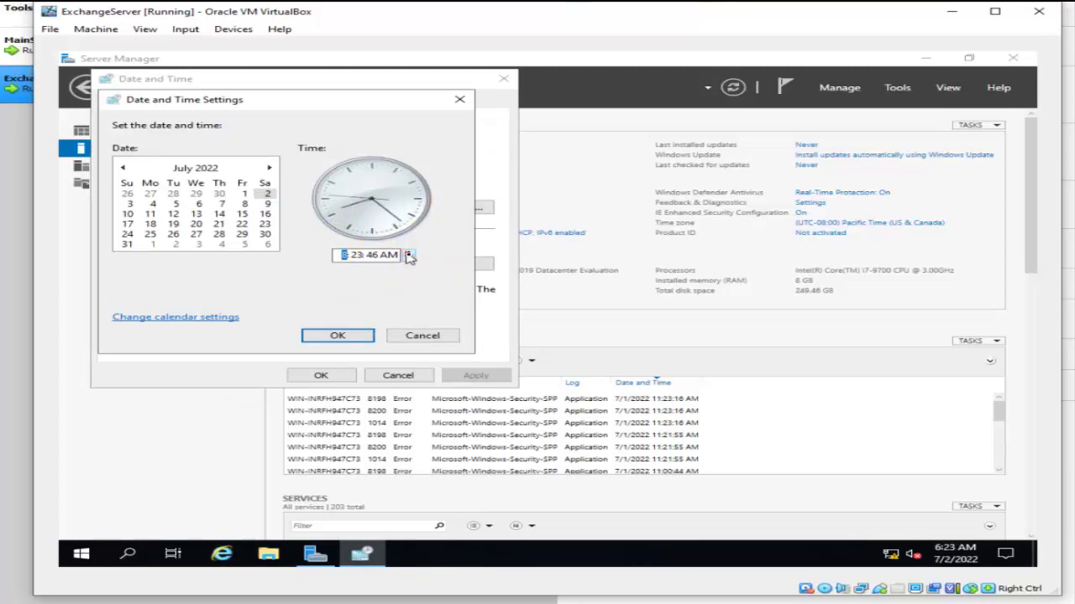
left_click(331, 334)
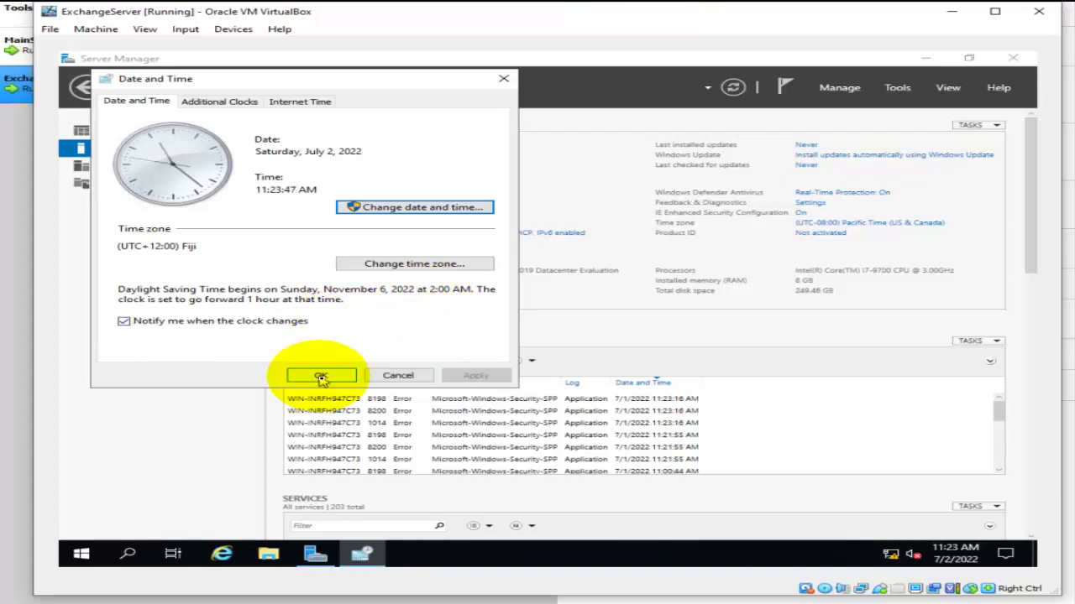
left_click(320, 375)
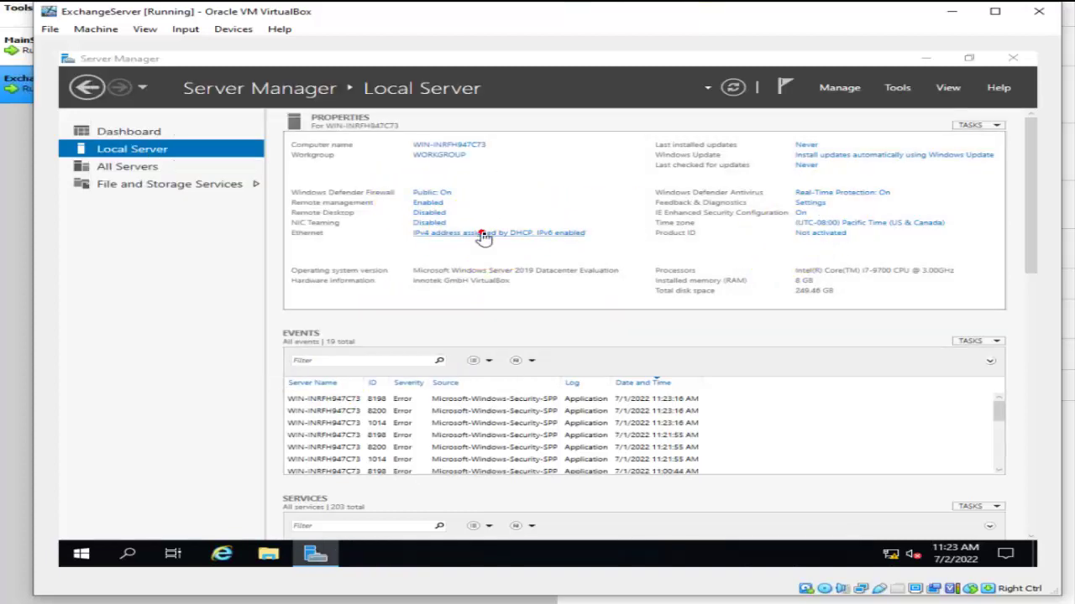
Rename the Ethernet adapter to 'Internal LAN'.
left_click(484, 235)
left_click(349, 202)
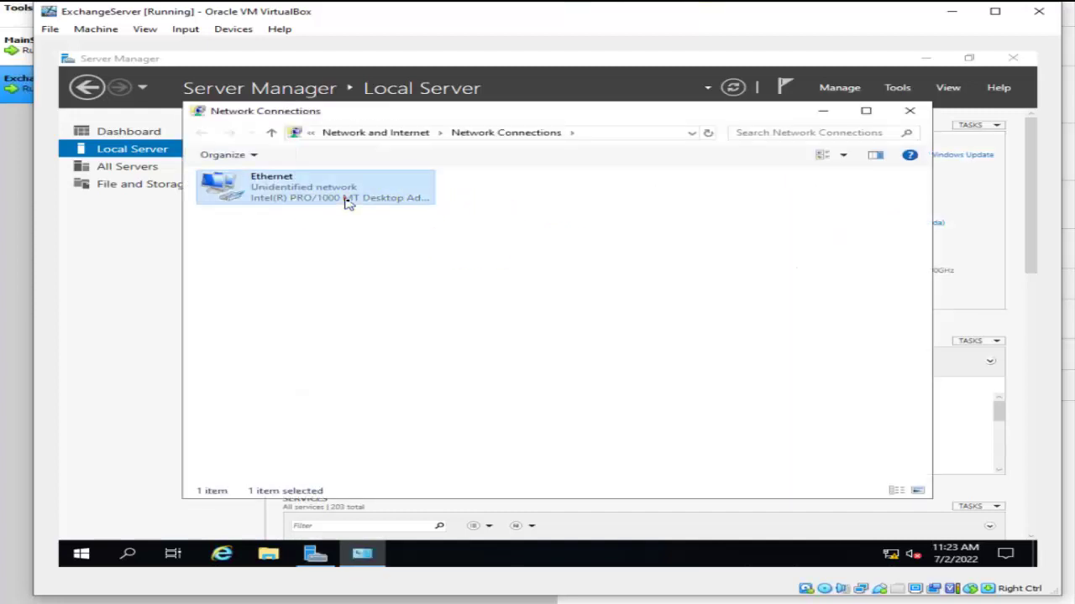
right_click(347, 202)
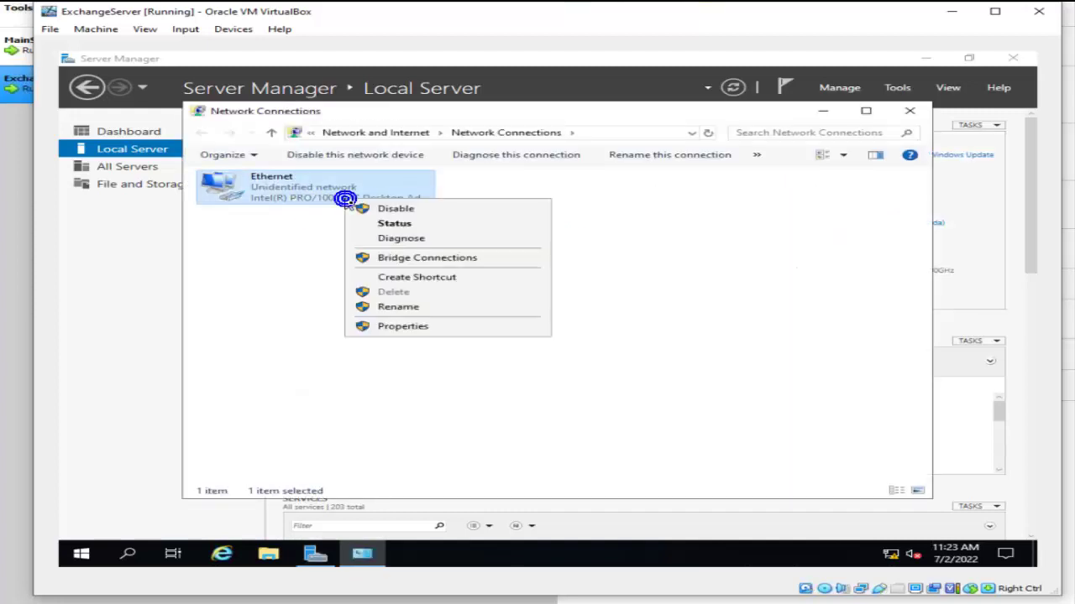
left_click(400, 307)
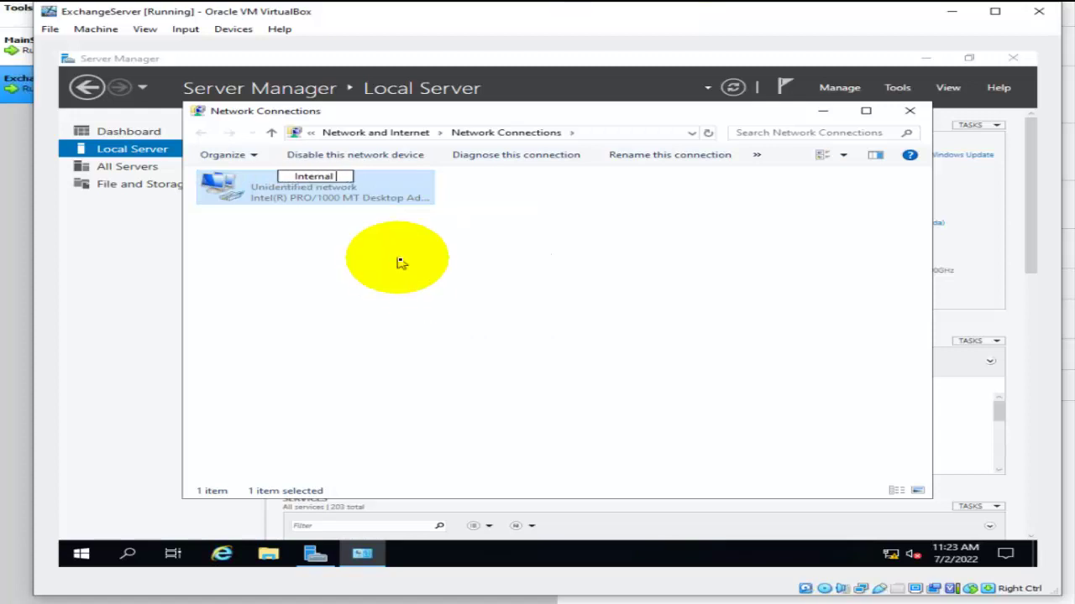
type("Internal LAN")
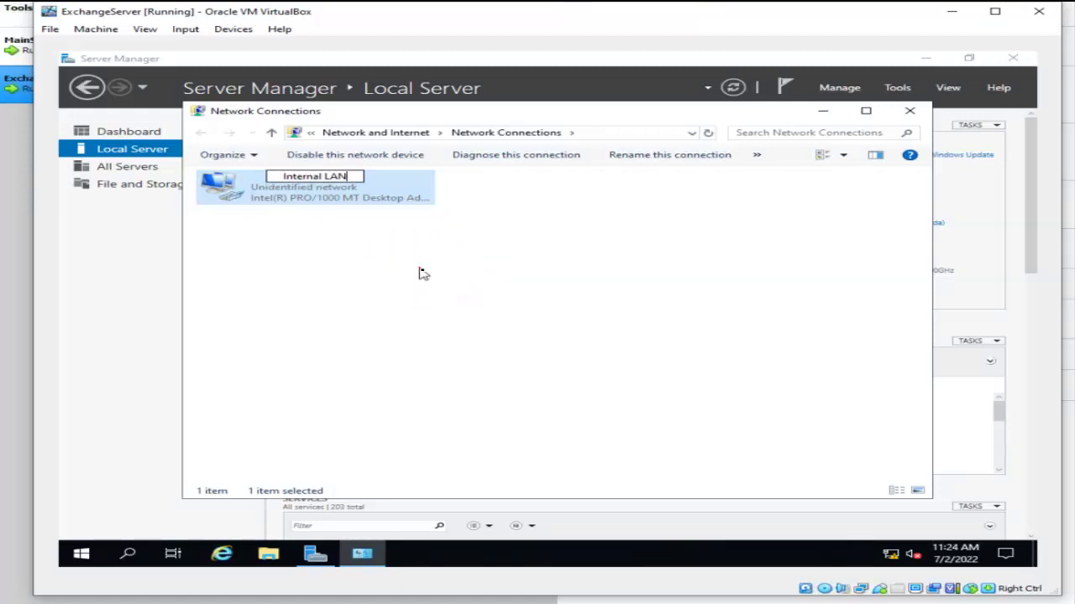
key("Return")
Disable TCP/IPv6 on Internal LAN and bring up its TCP/IPv4 properties.
double_click(332, 203)
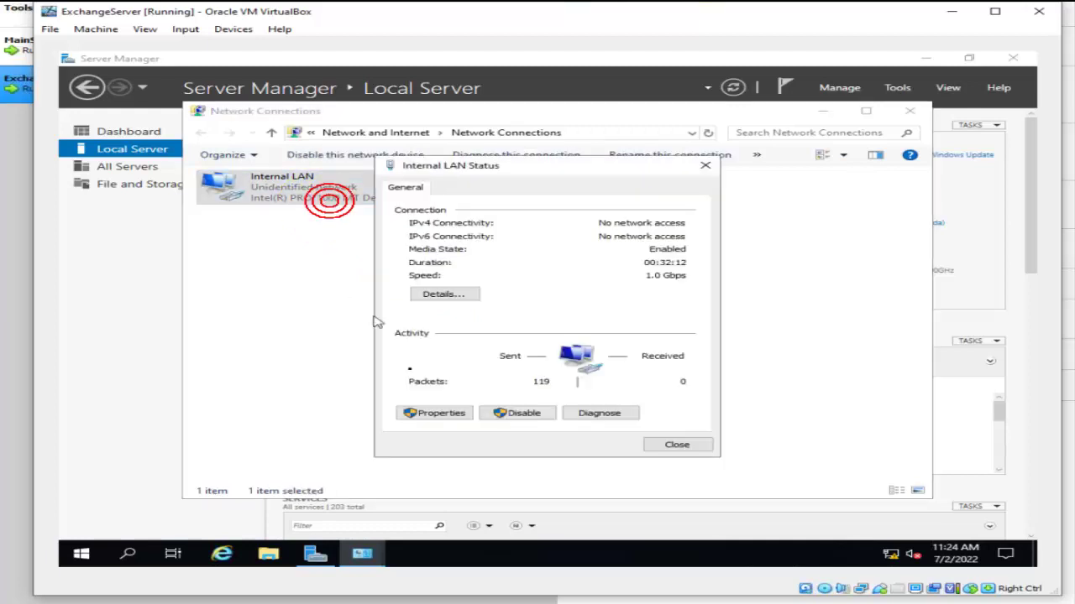
left_click(432, 414)
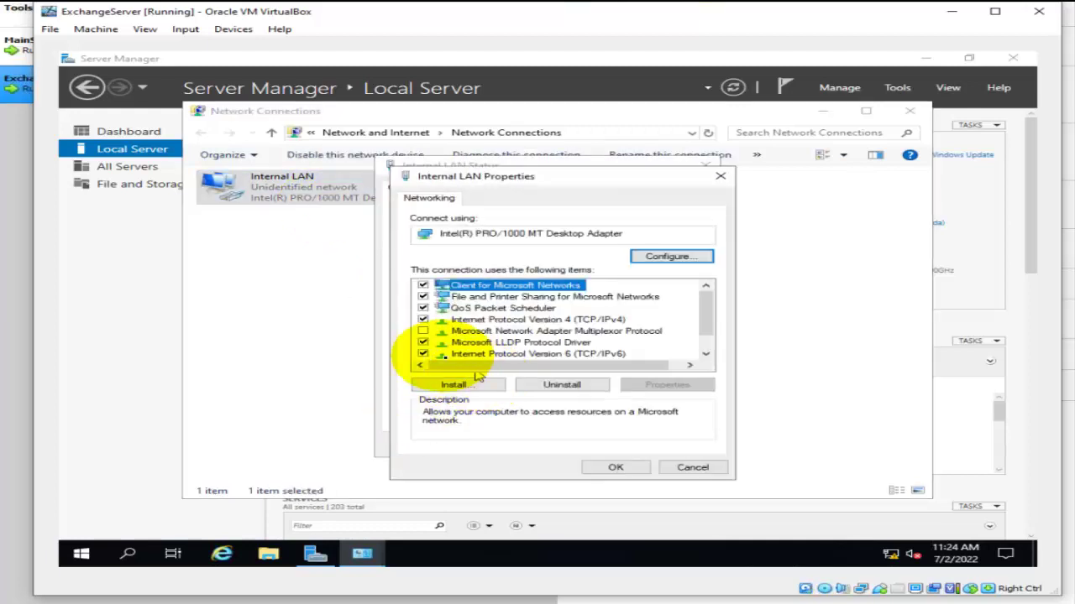
left_click(423, 353)
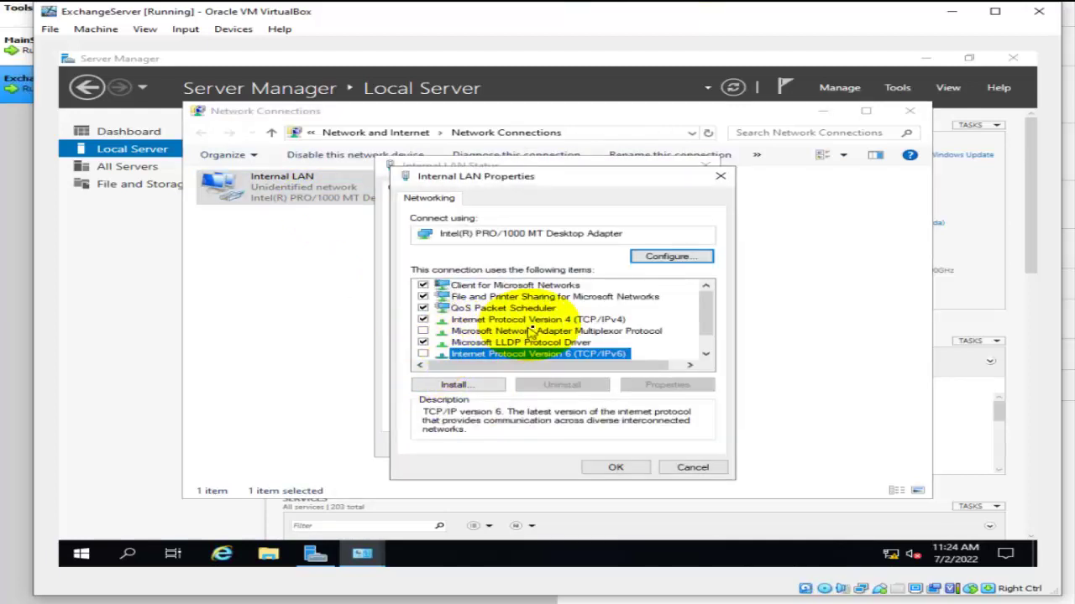
double_click(525, 320)
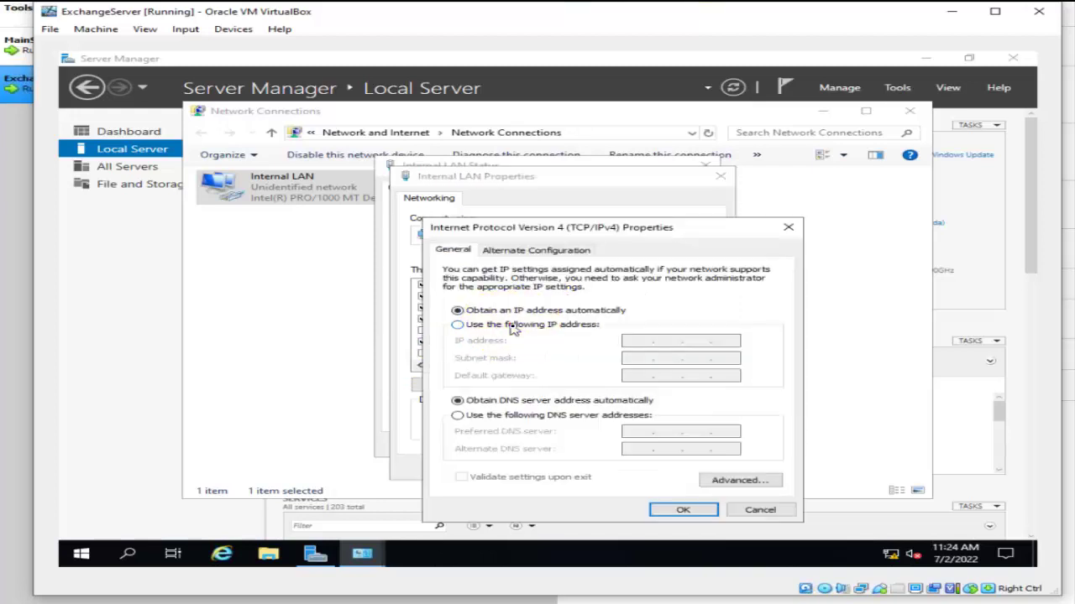
Assign static IP 192.168.1.2, mask 255.255.255.0, gateway and DNS 192.168.1.1.
left_click(514, 327)
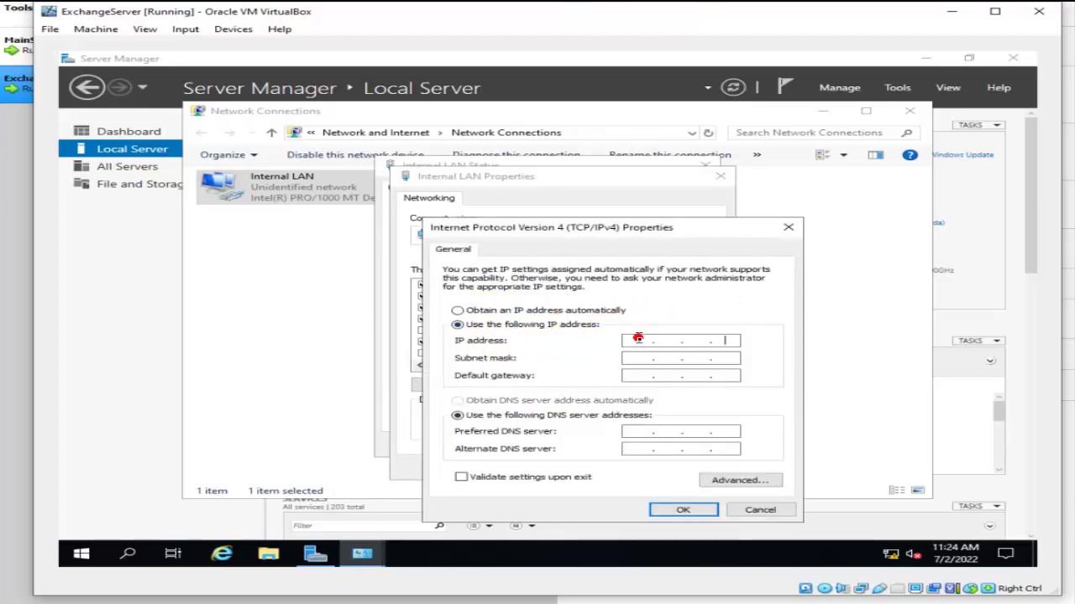
left_click(638, 338)
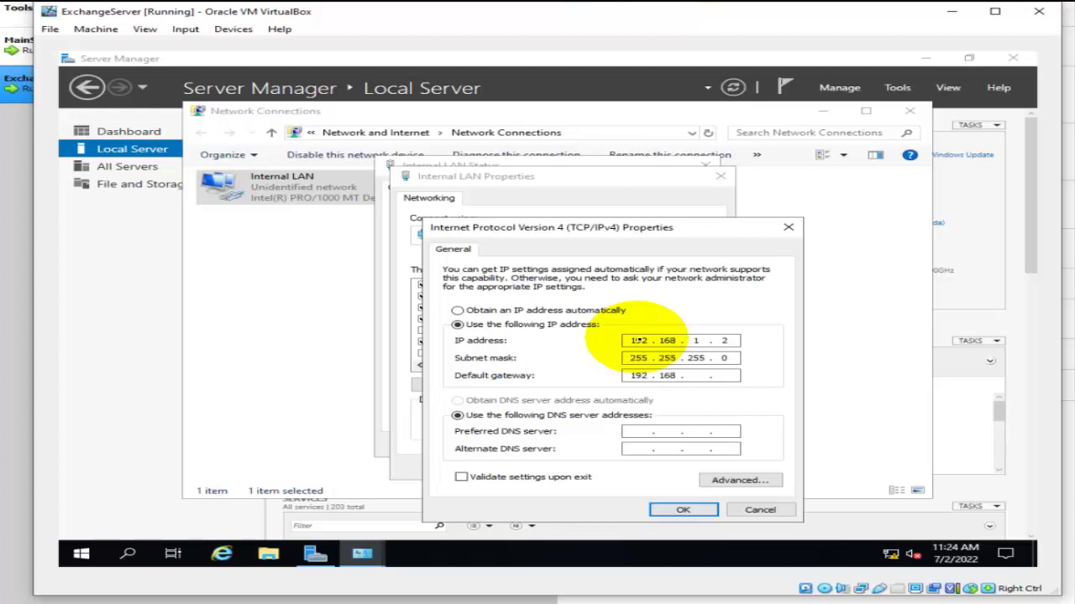
key("Tab")
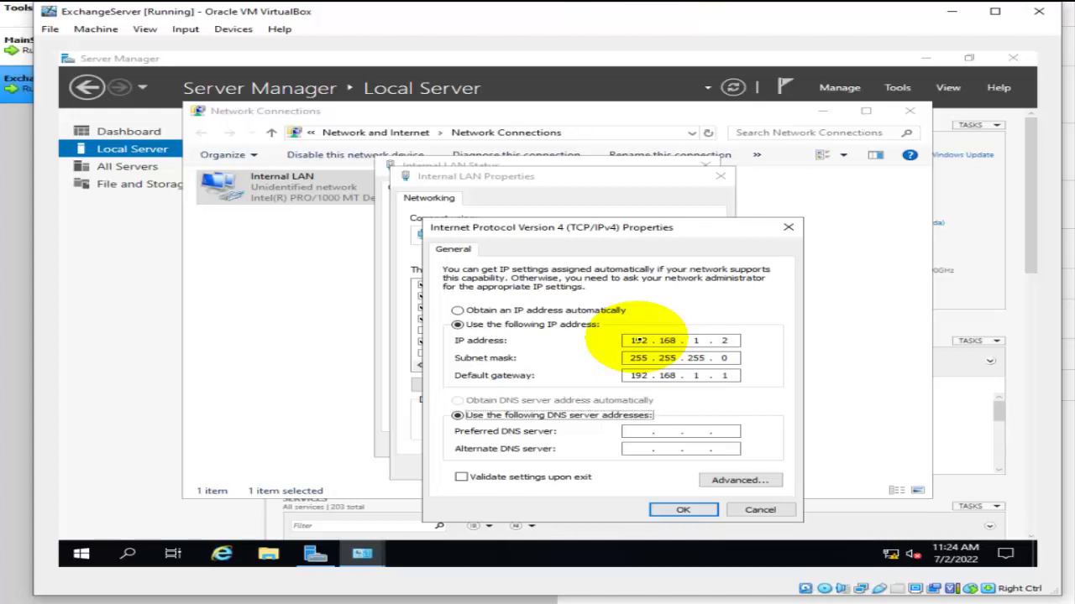
key("Tab")
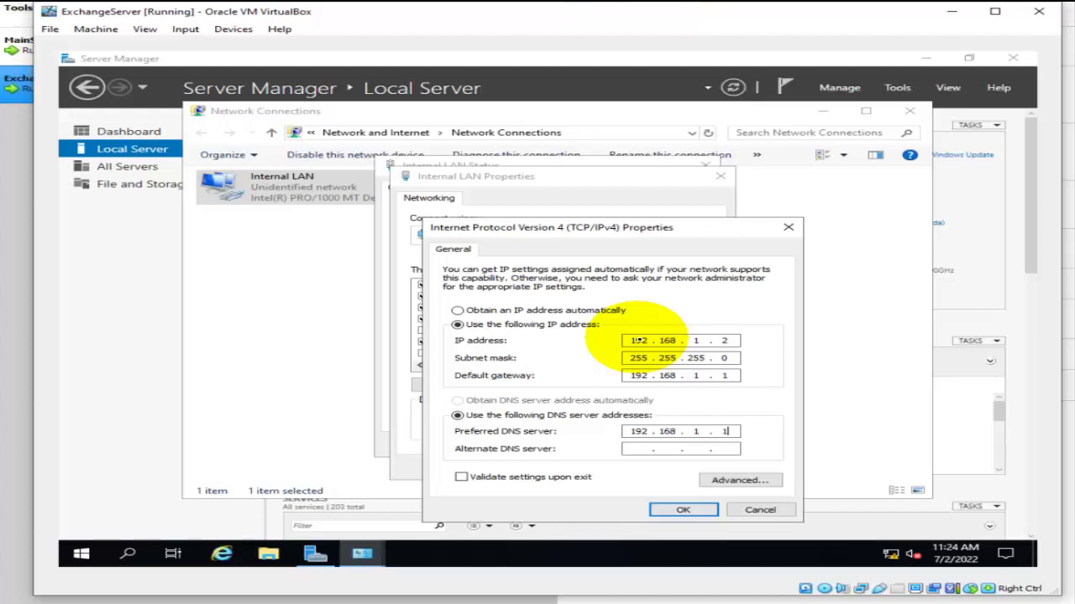
left_click(682, 510)
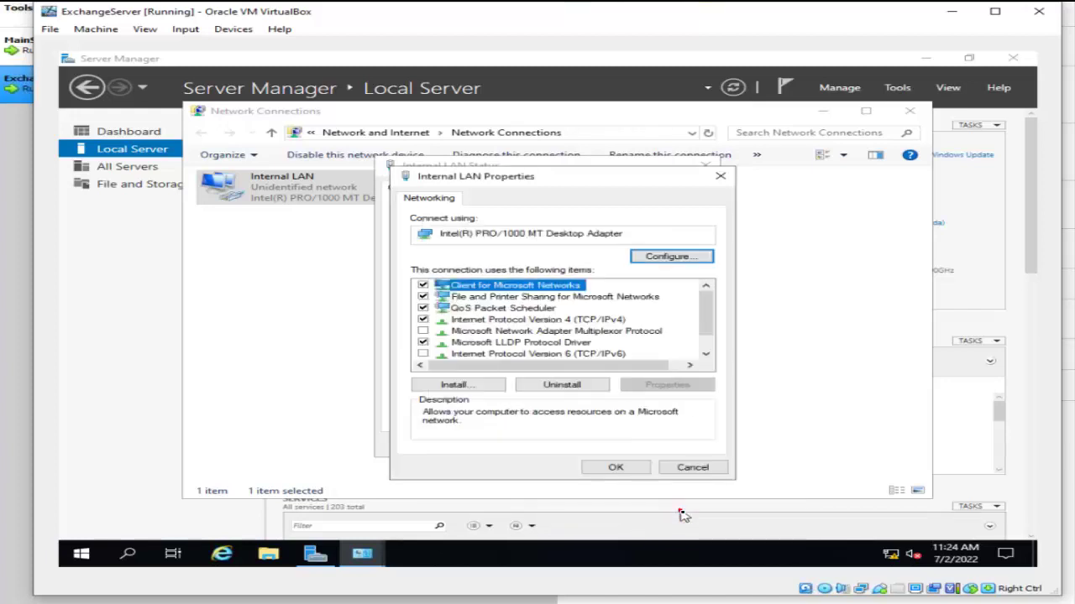
left_click(619, 468)
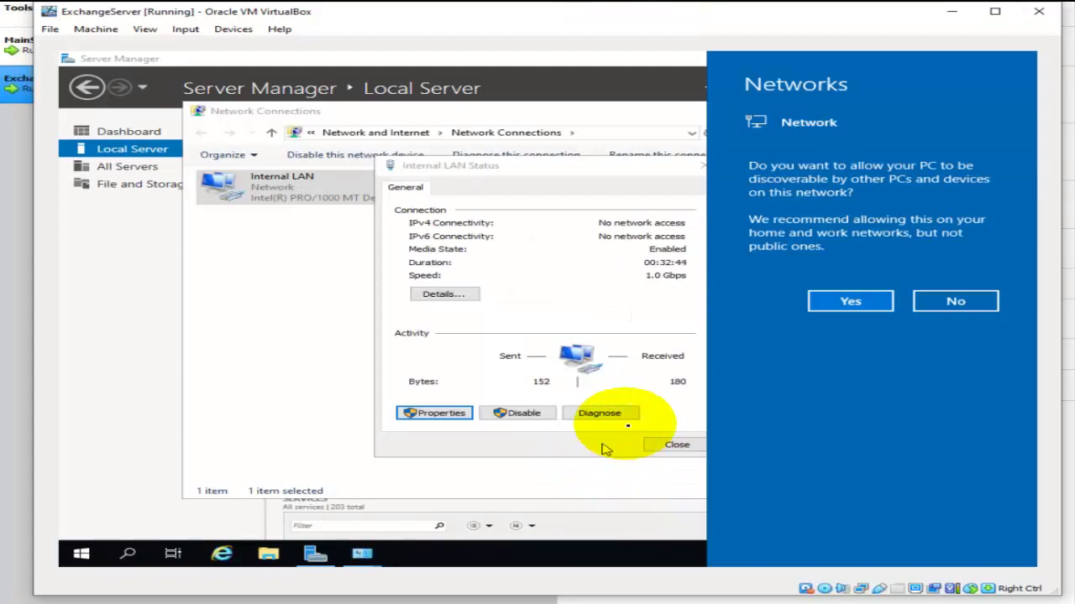
Allow network discovery, close the network windows, and refresh Local Server properties.
left_click(855, 304)
left_click(863, 309)
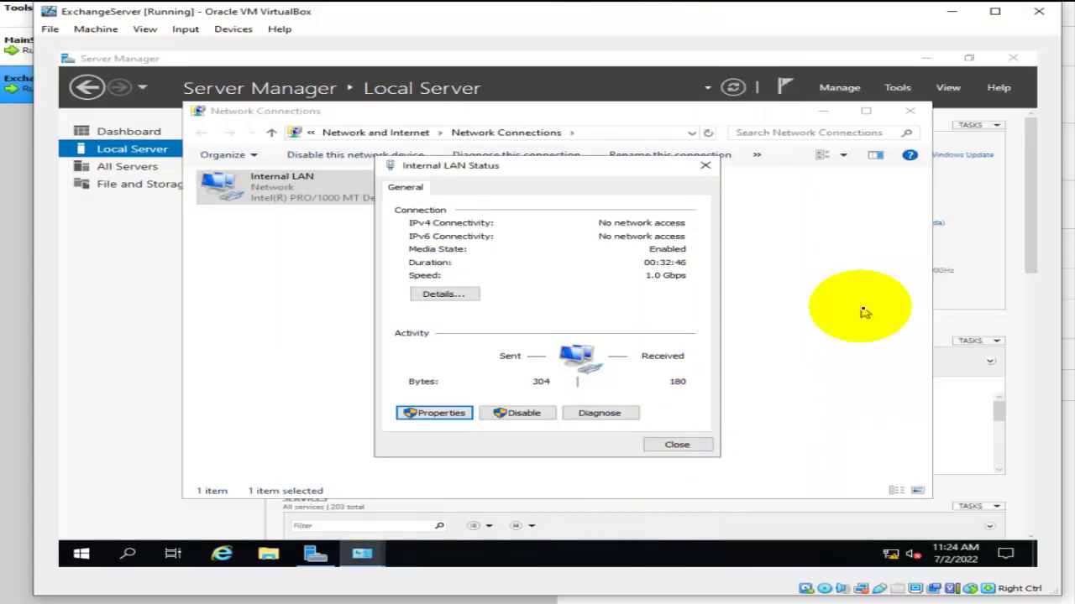
left_click(672, 446)
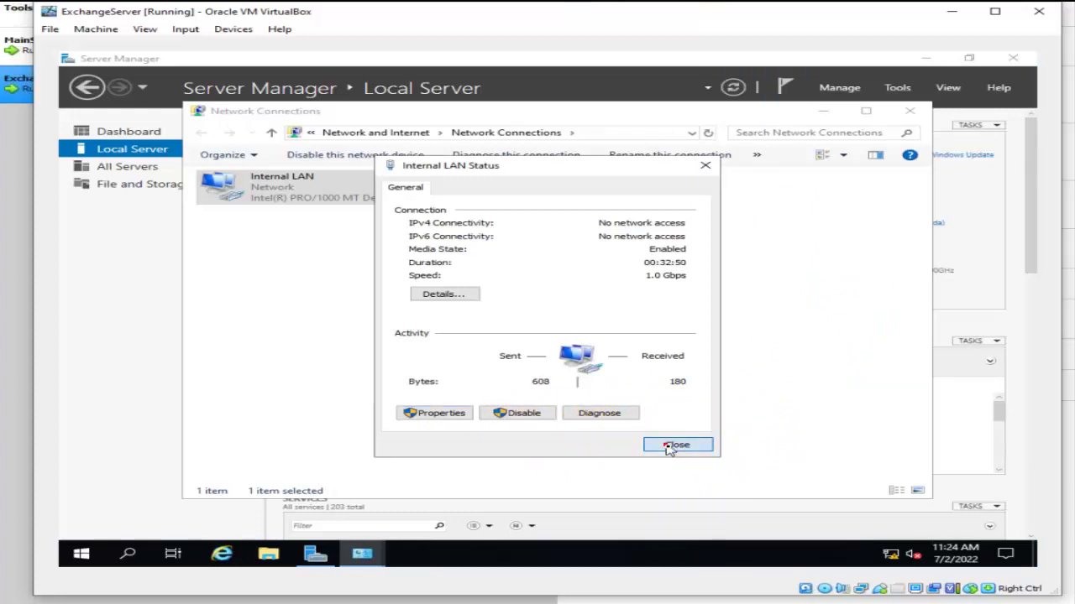
left_click(909, 110)
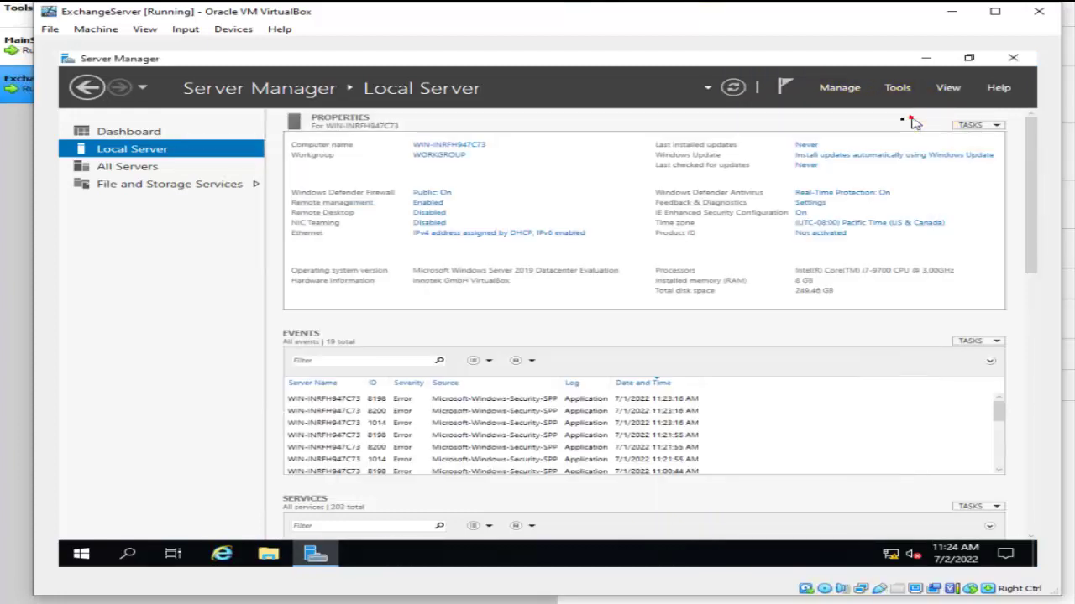
left_click(733, 87)
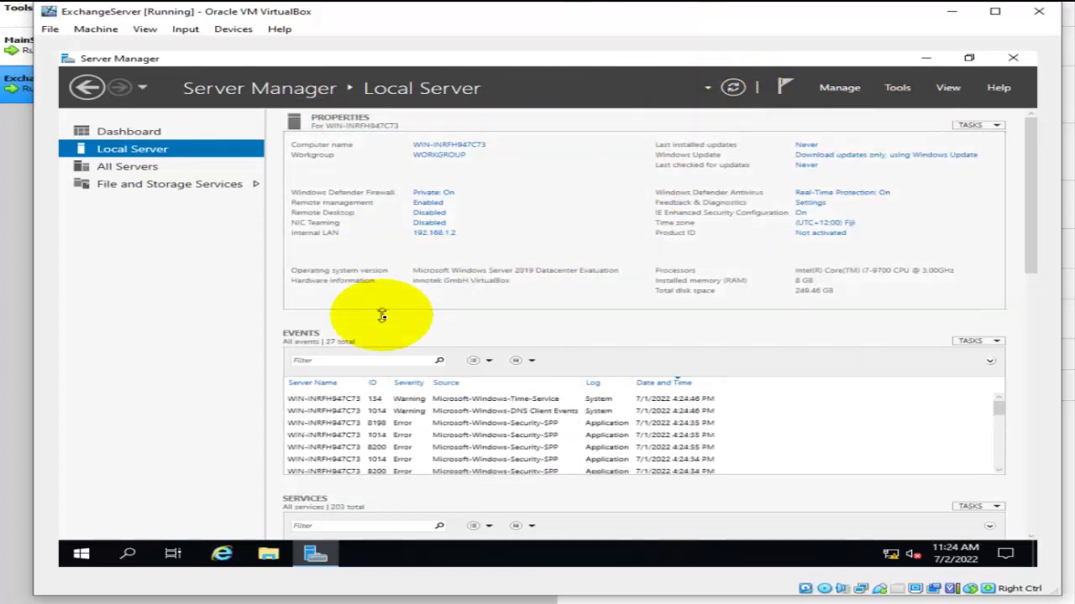
Ping 192.168.1.1 from ExchangeServer's Command Prompt, getting 4/4 replies, then close it.
left_click(83, 556)
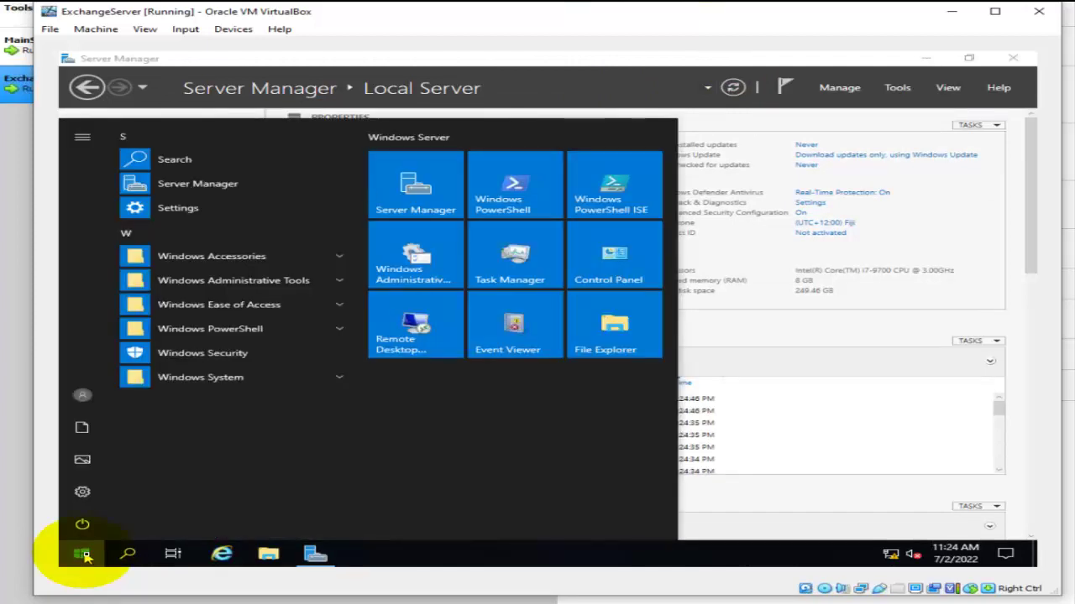
type("cmd")
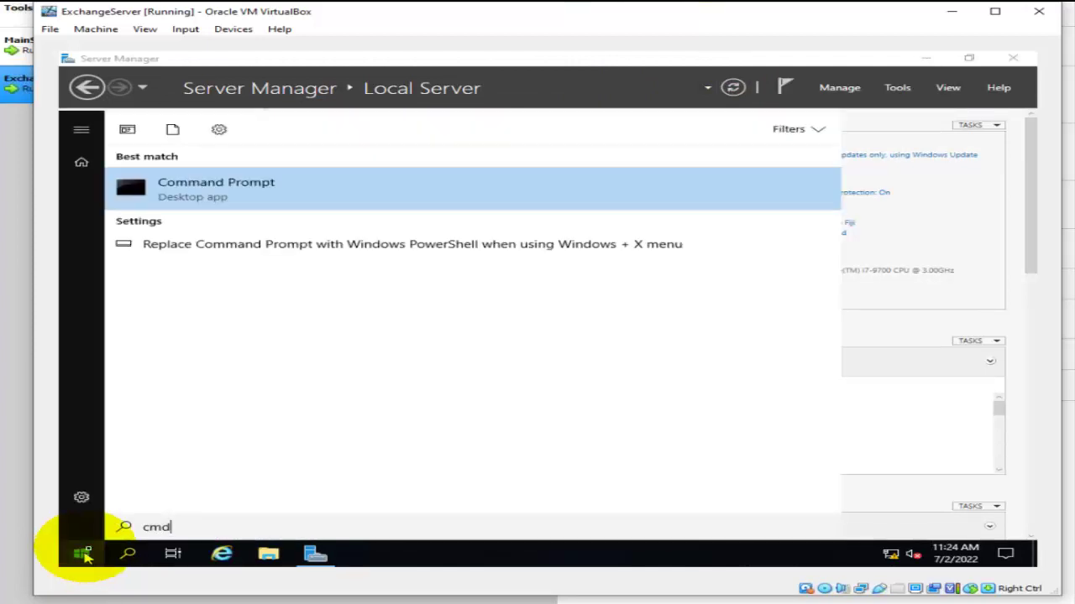
left_click(279, 184)
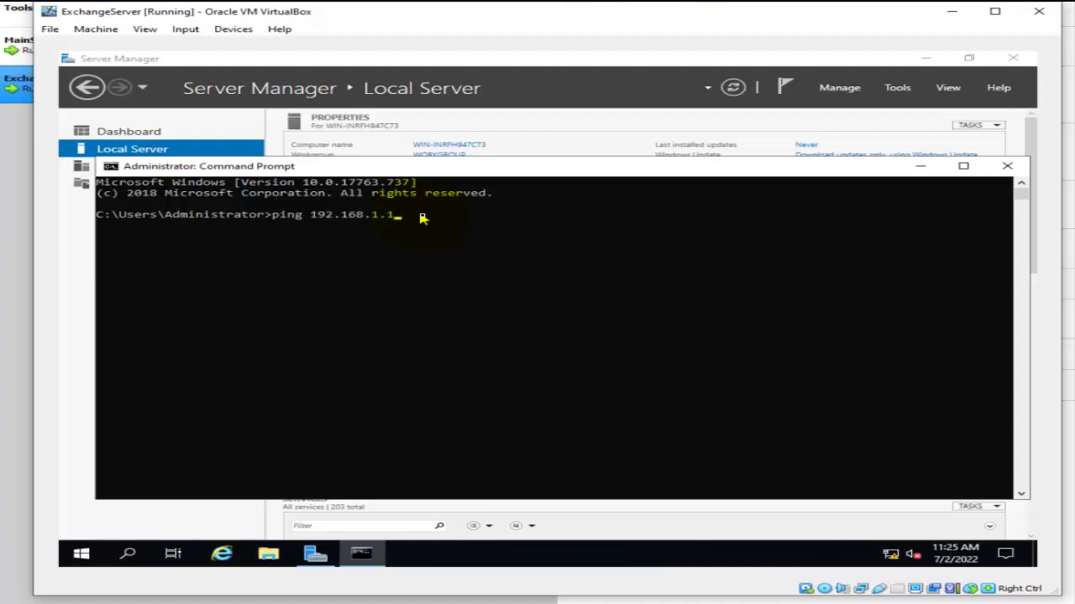
key("Return")
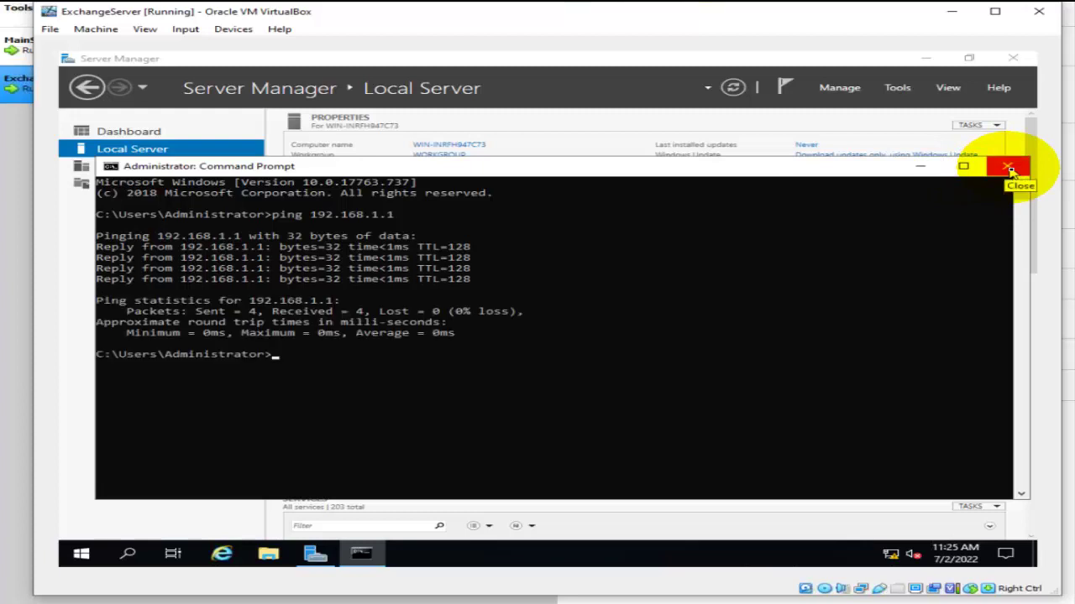
left_click(1010, 171)
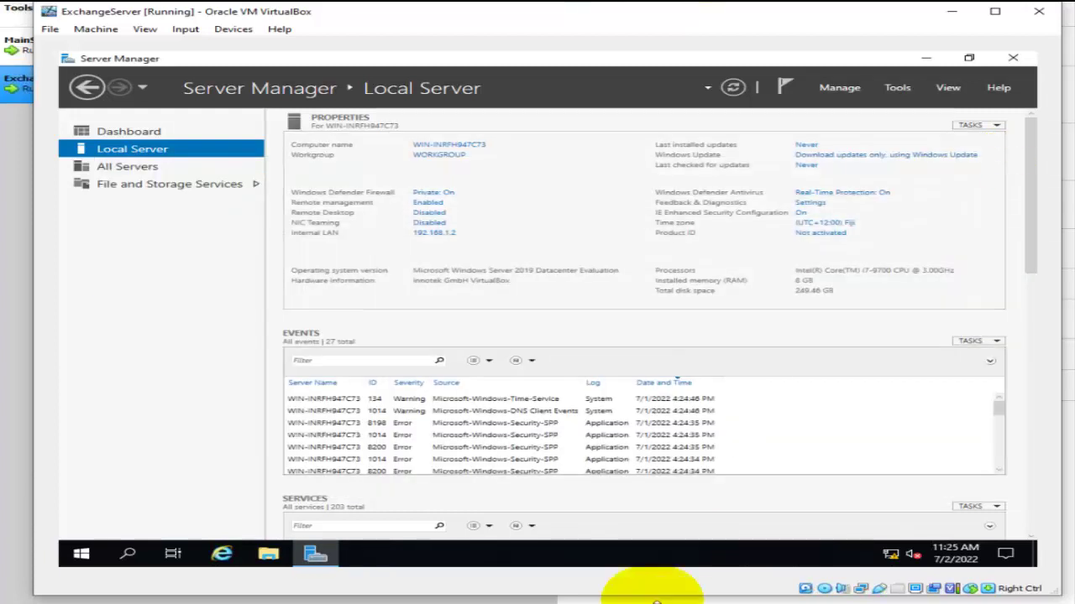
left_click(675, 569)
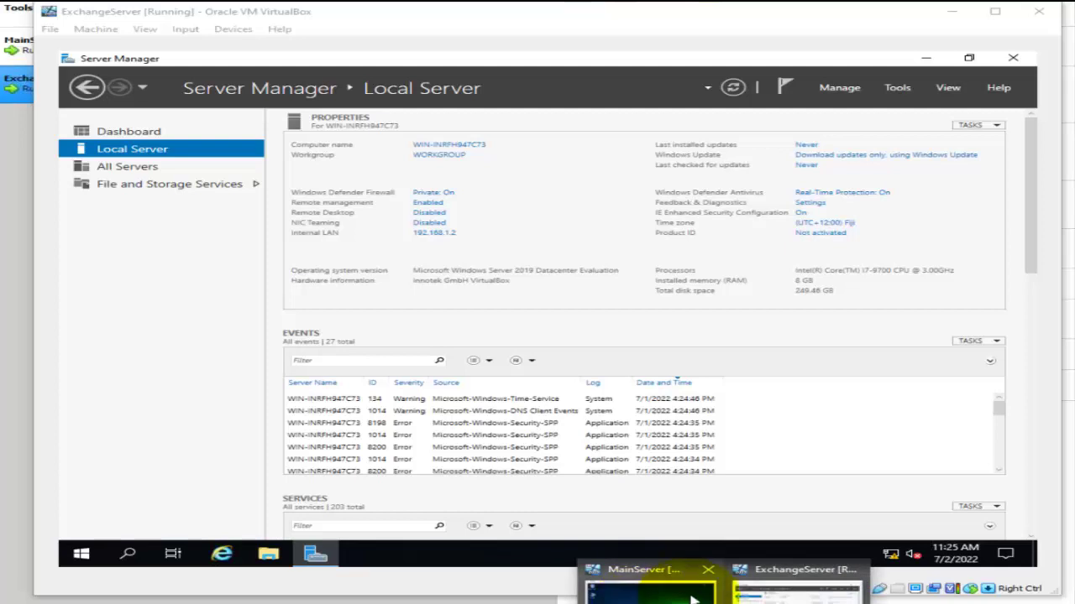
Ping 192.168.1.1 from MainServer's PowerShell, then minimize MainServer and Server Manager.
left_click(682, 589)
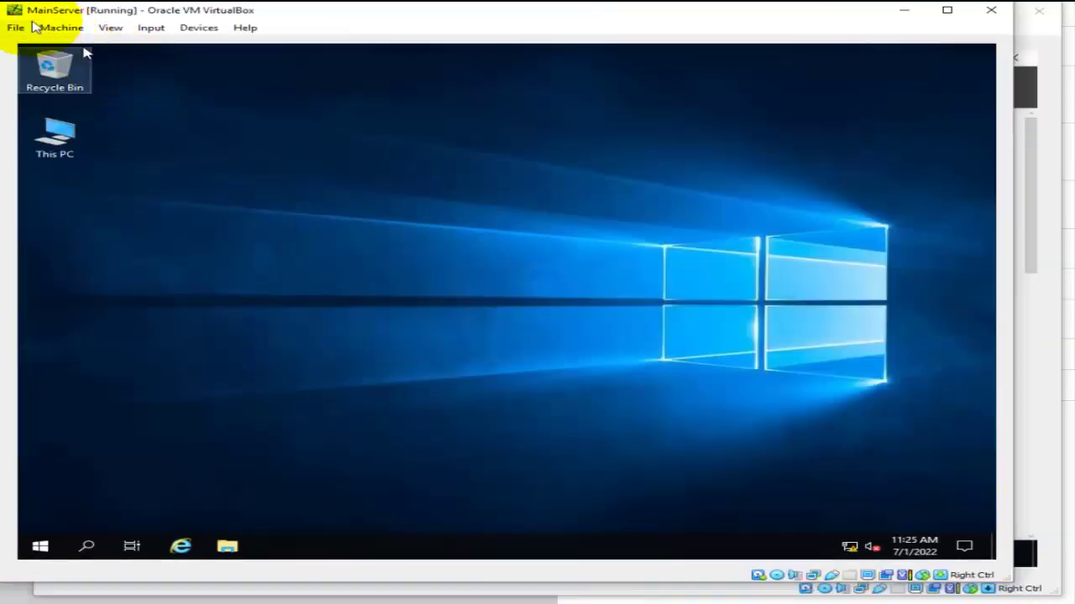
left_click(46, 546)
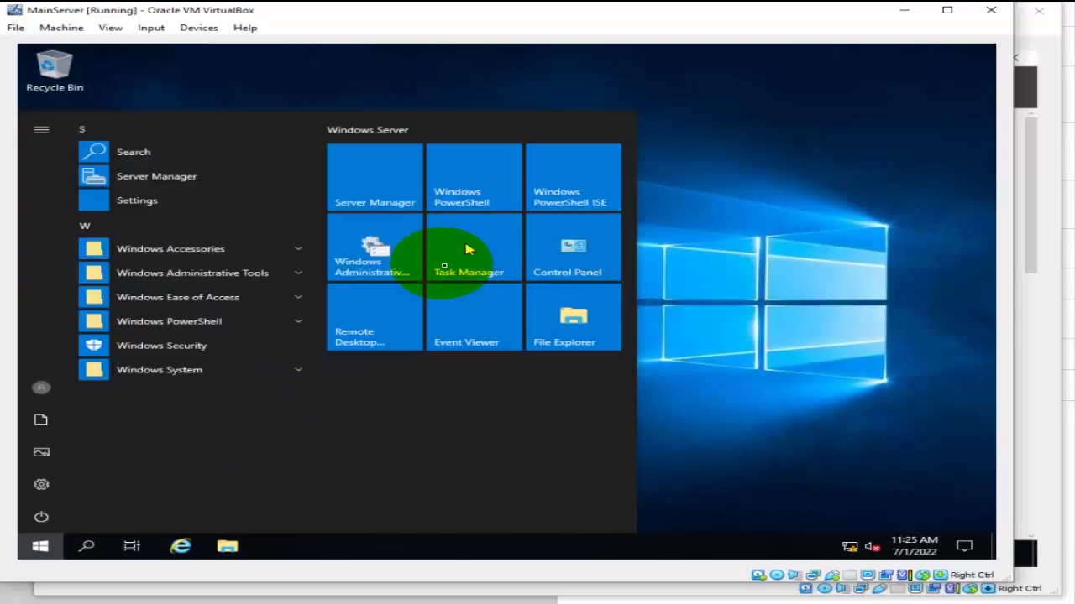
left_click(482, 192)
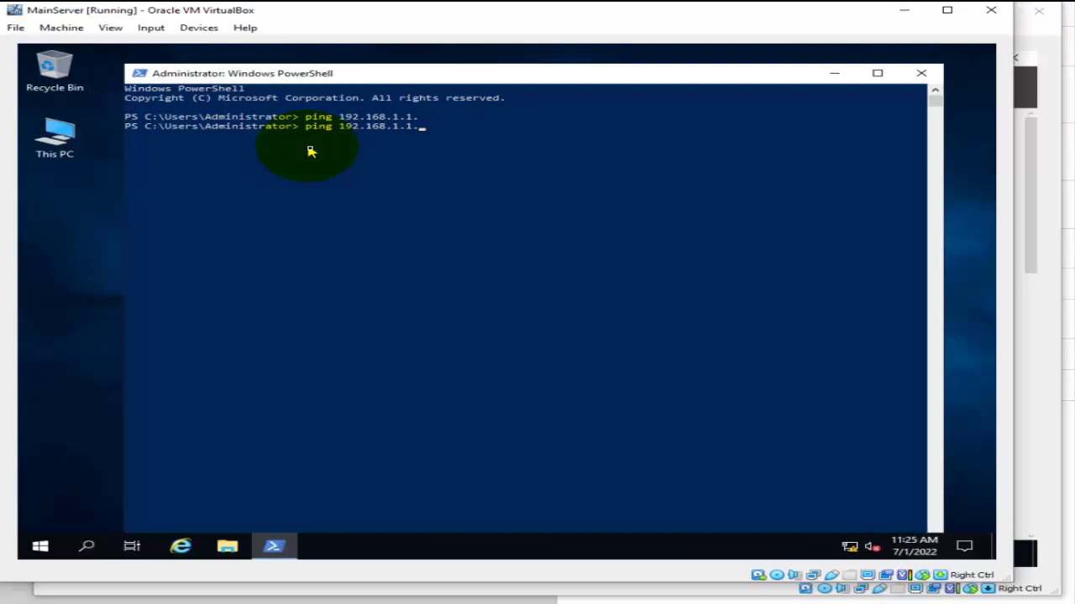
key("Return")
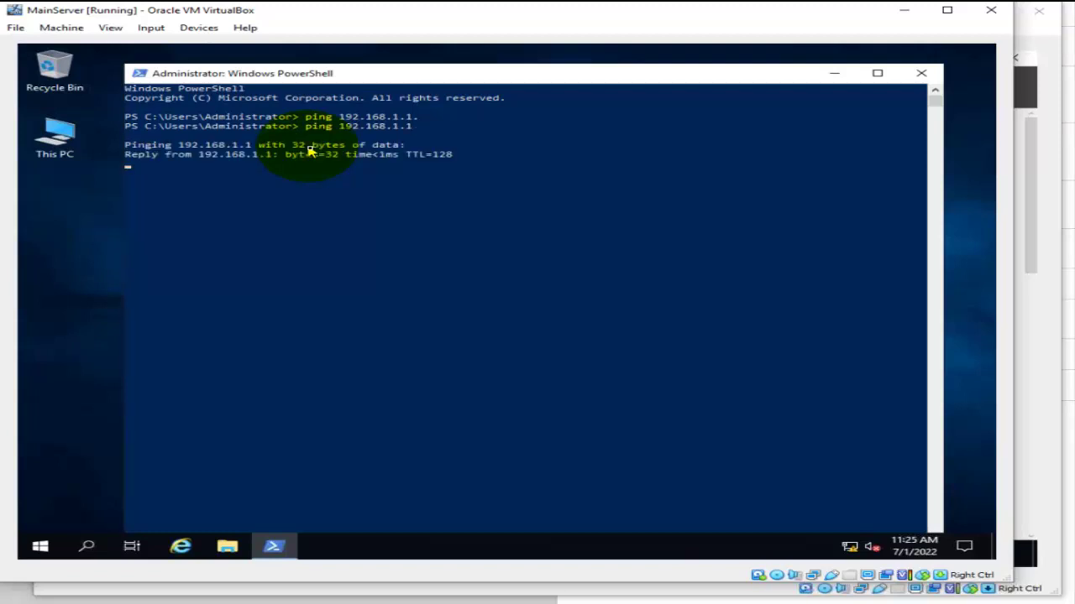
left_click(921, 76)
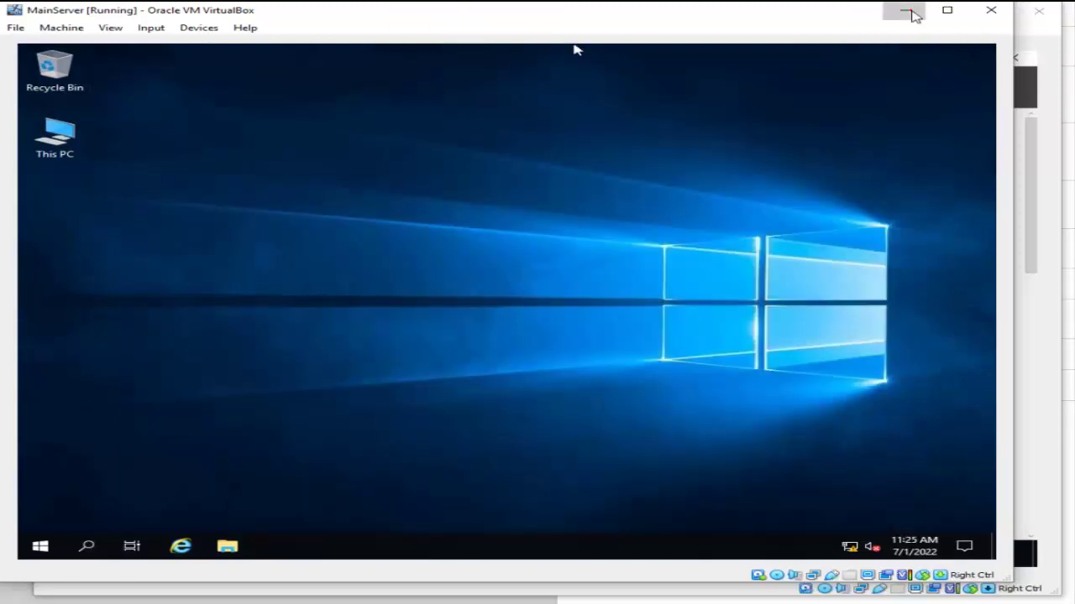
left_click(912, 13)
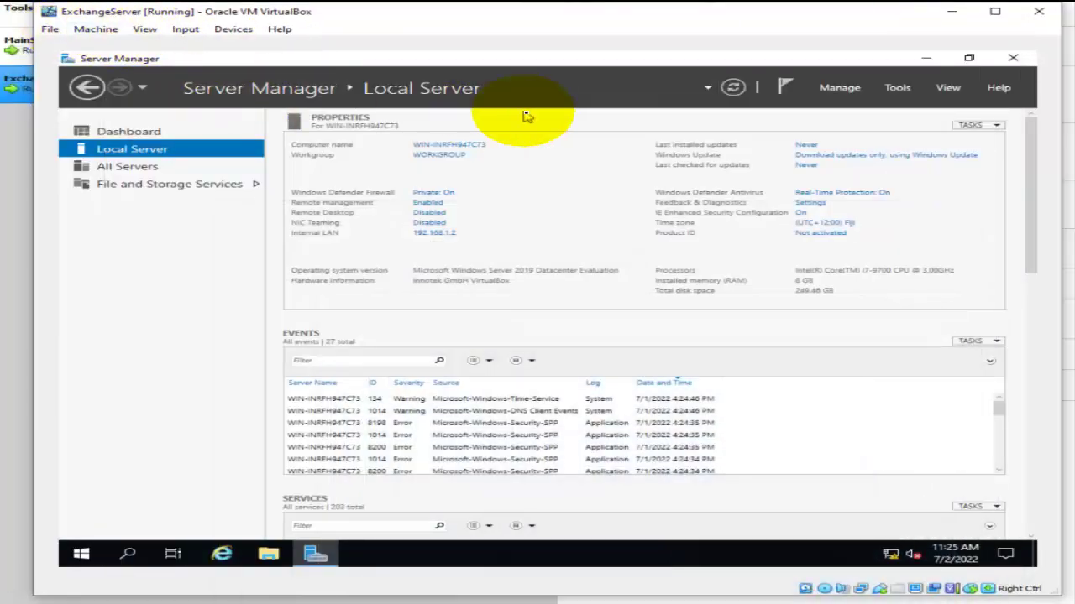
left_click(925, 58)
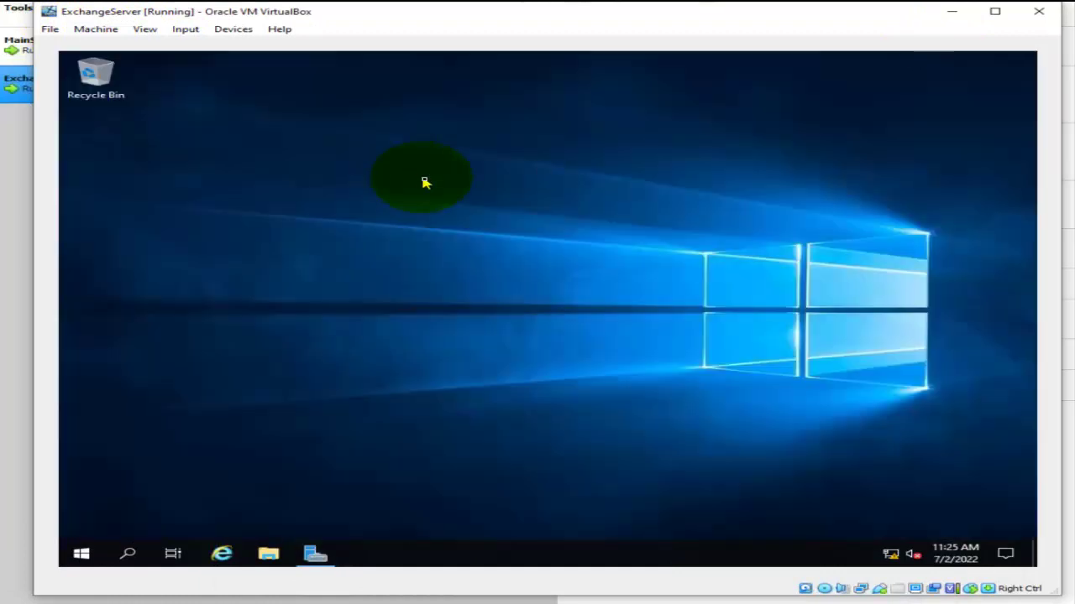